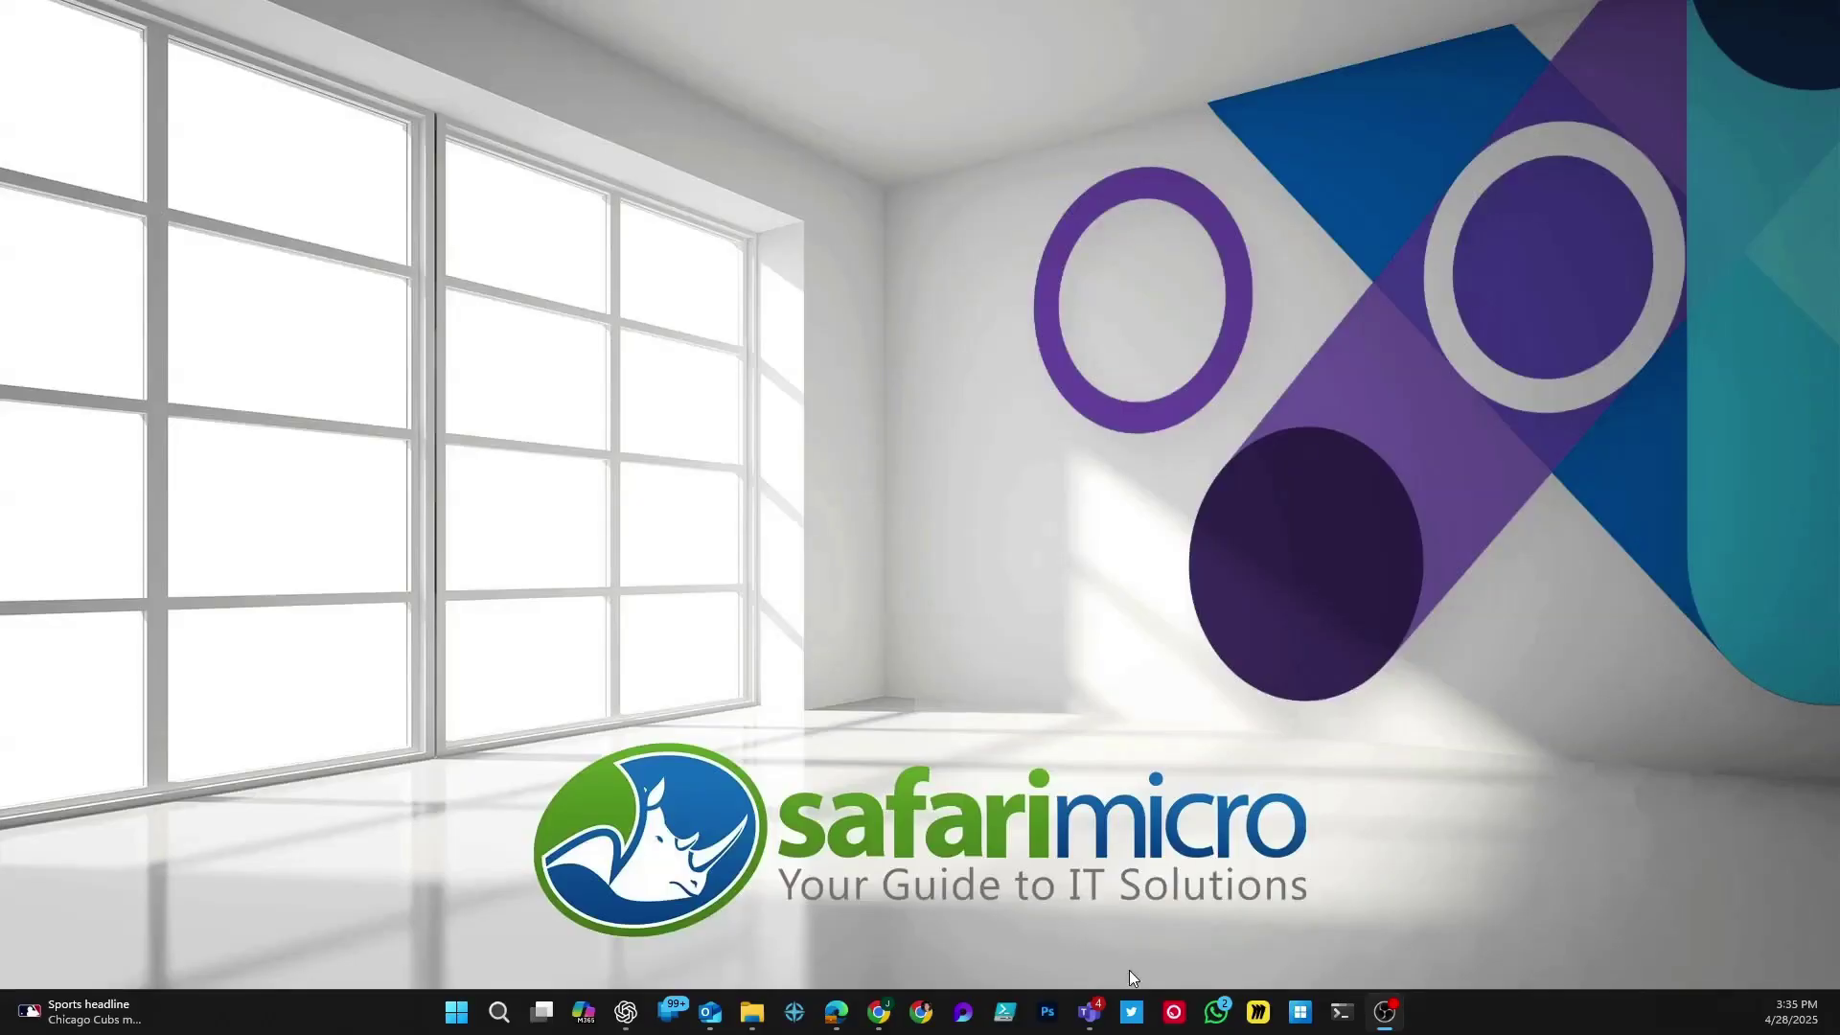
Step: Launch Microsoft Teams from its taskbar icon
left_click(1092, 978)
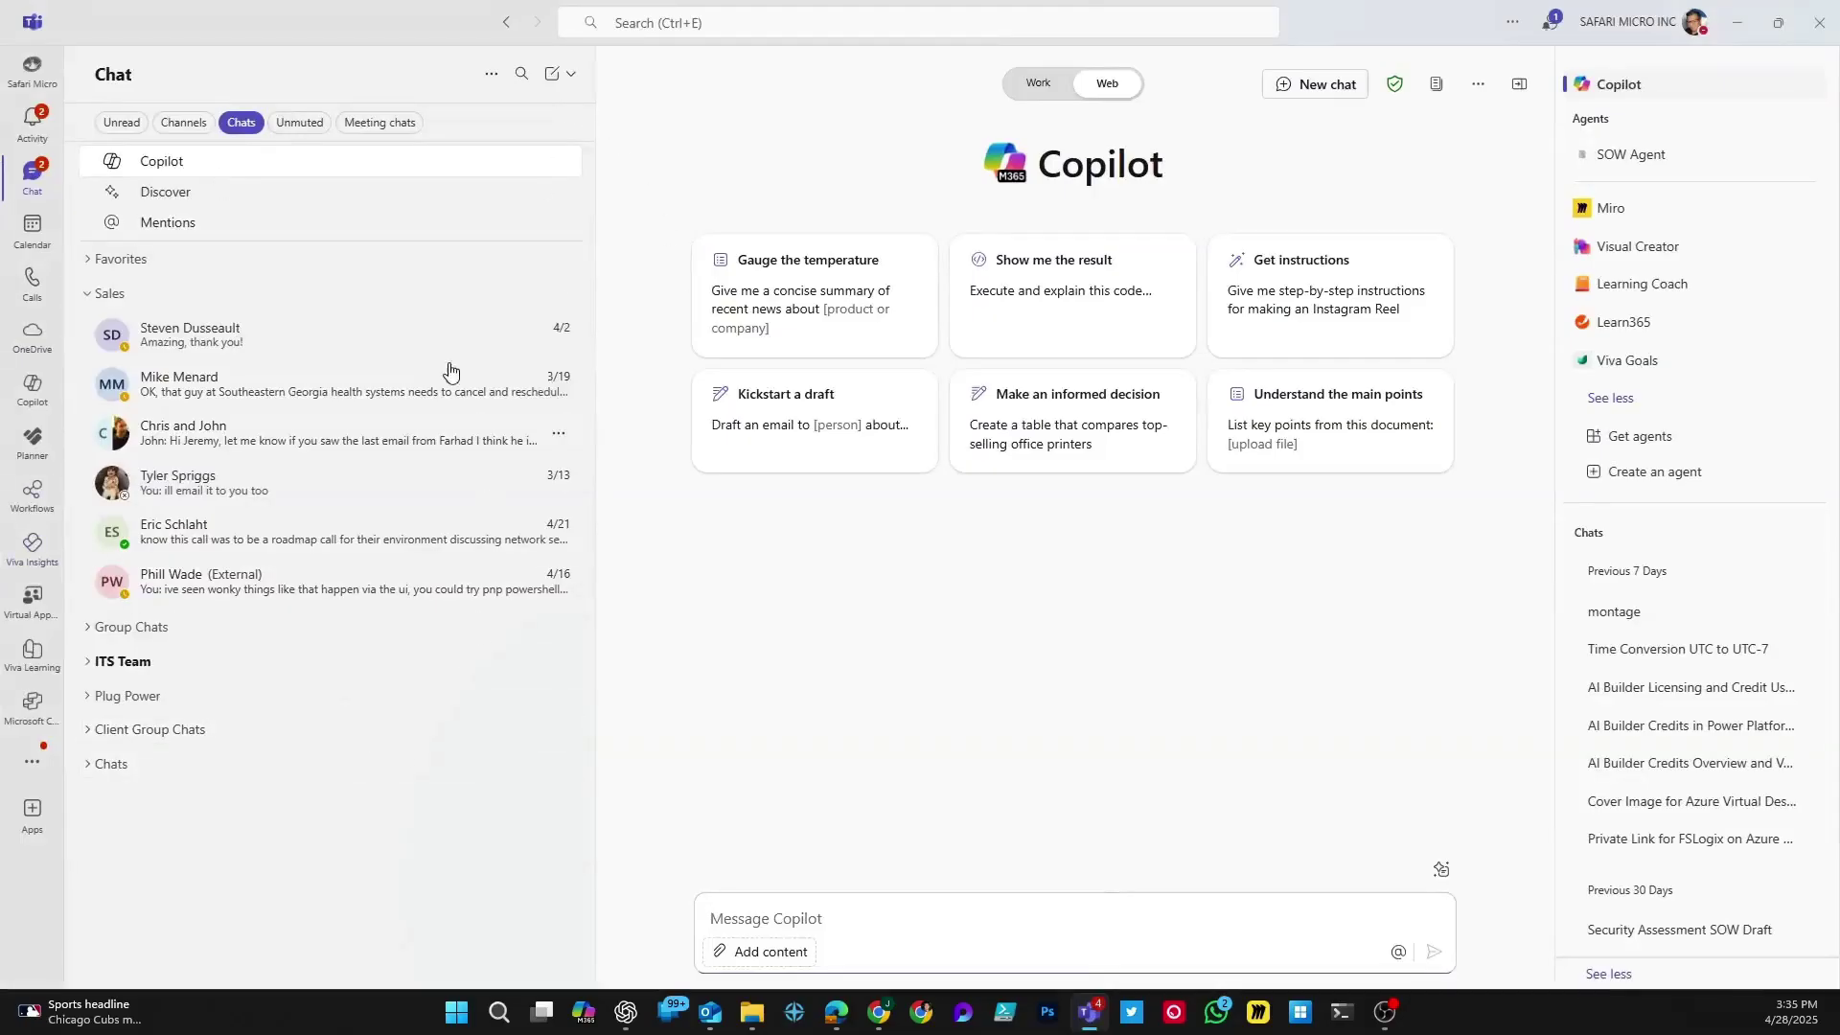
Step: Go to Calls and show the audio device choices under Custom Setup
left_click(40, 302)
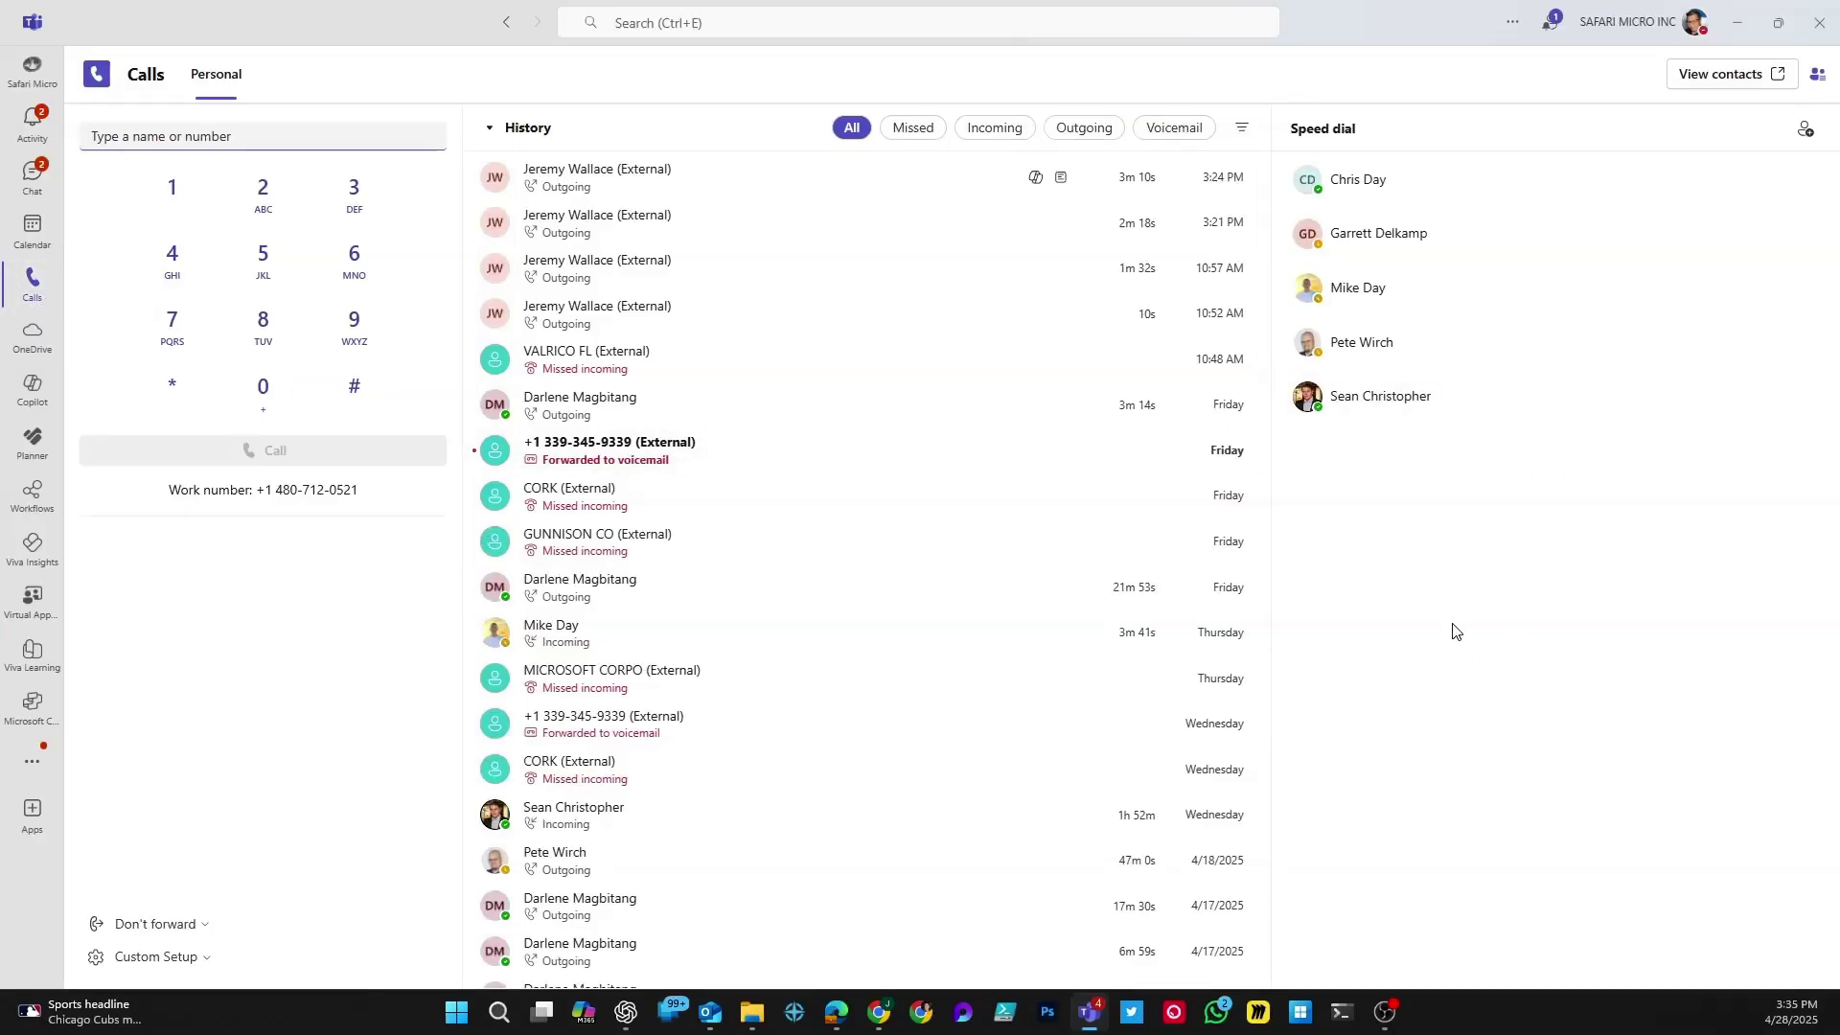
left_click(209, 959)
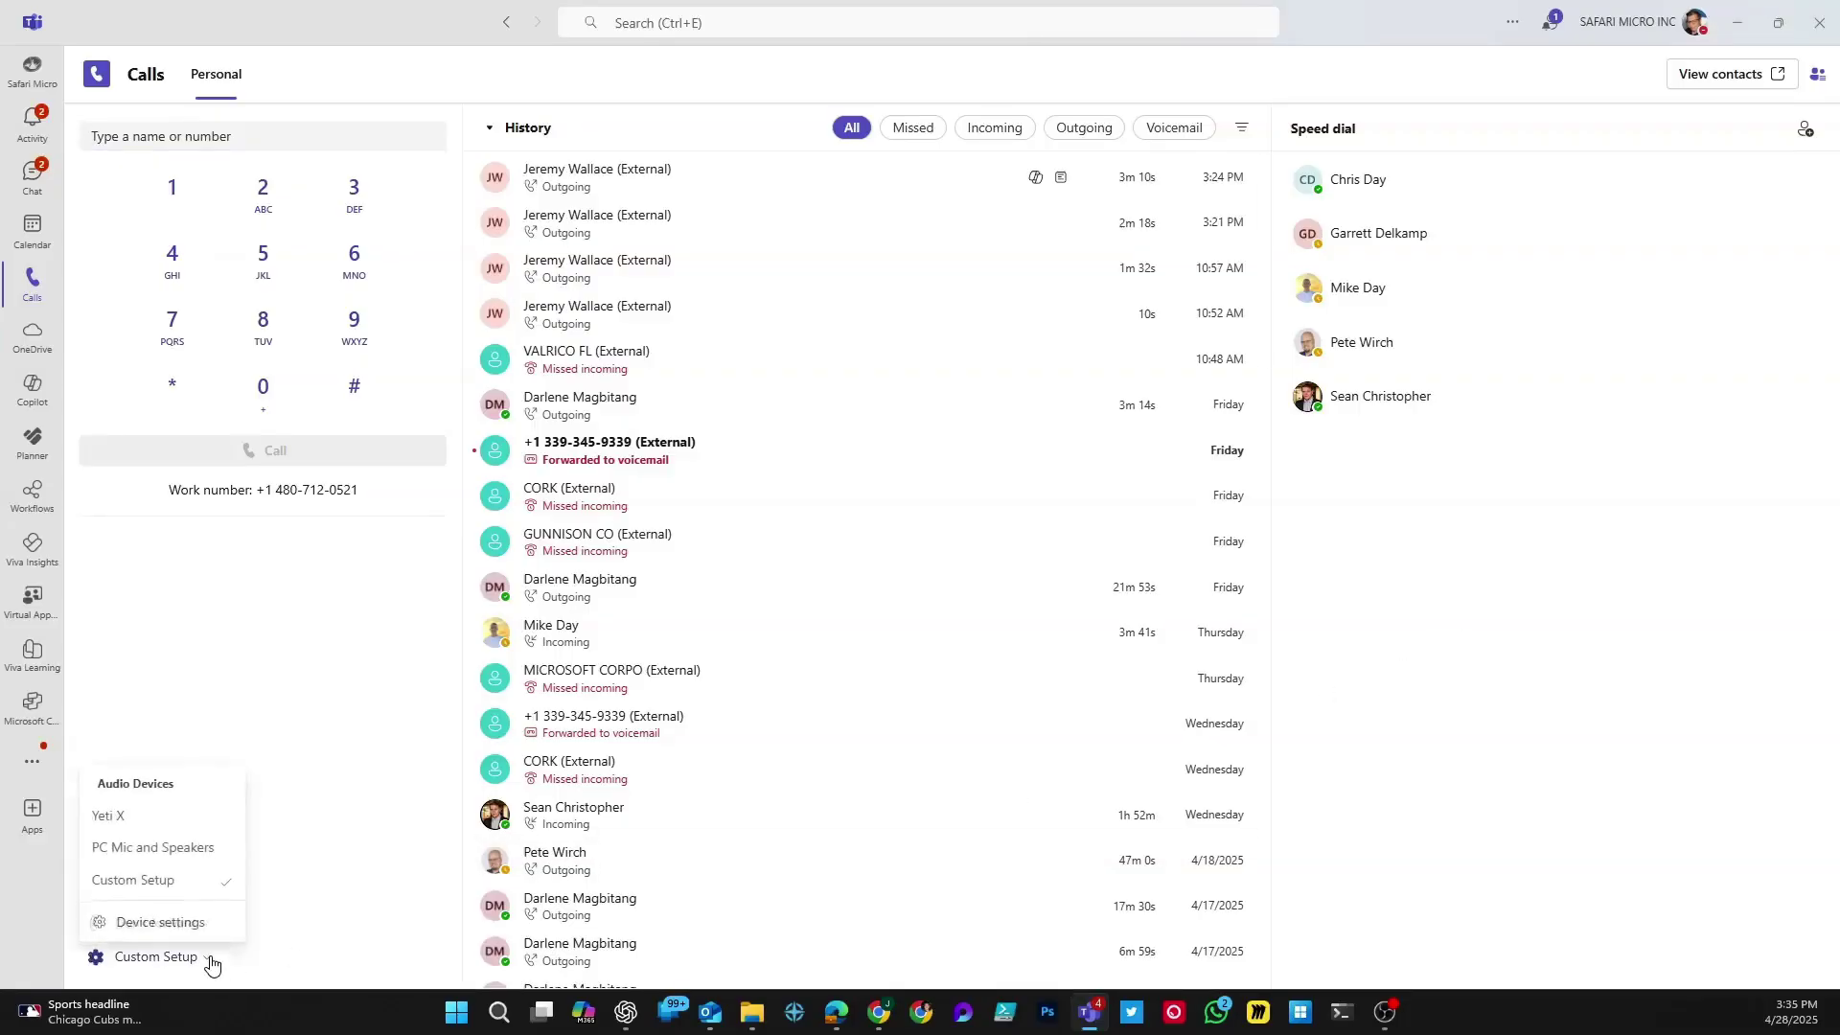
Step: In Device settings, select OBSBOT Tiny 4K Microphone as the call microphone
left_click(153, 930)
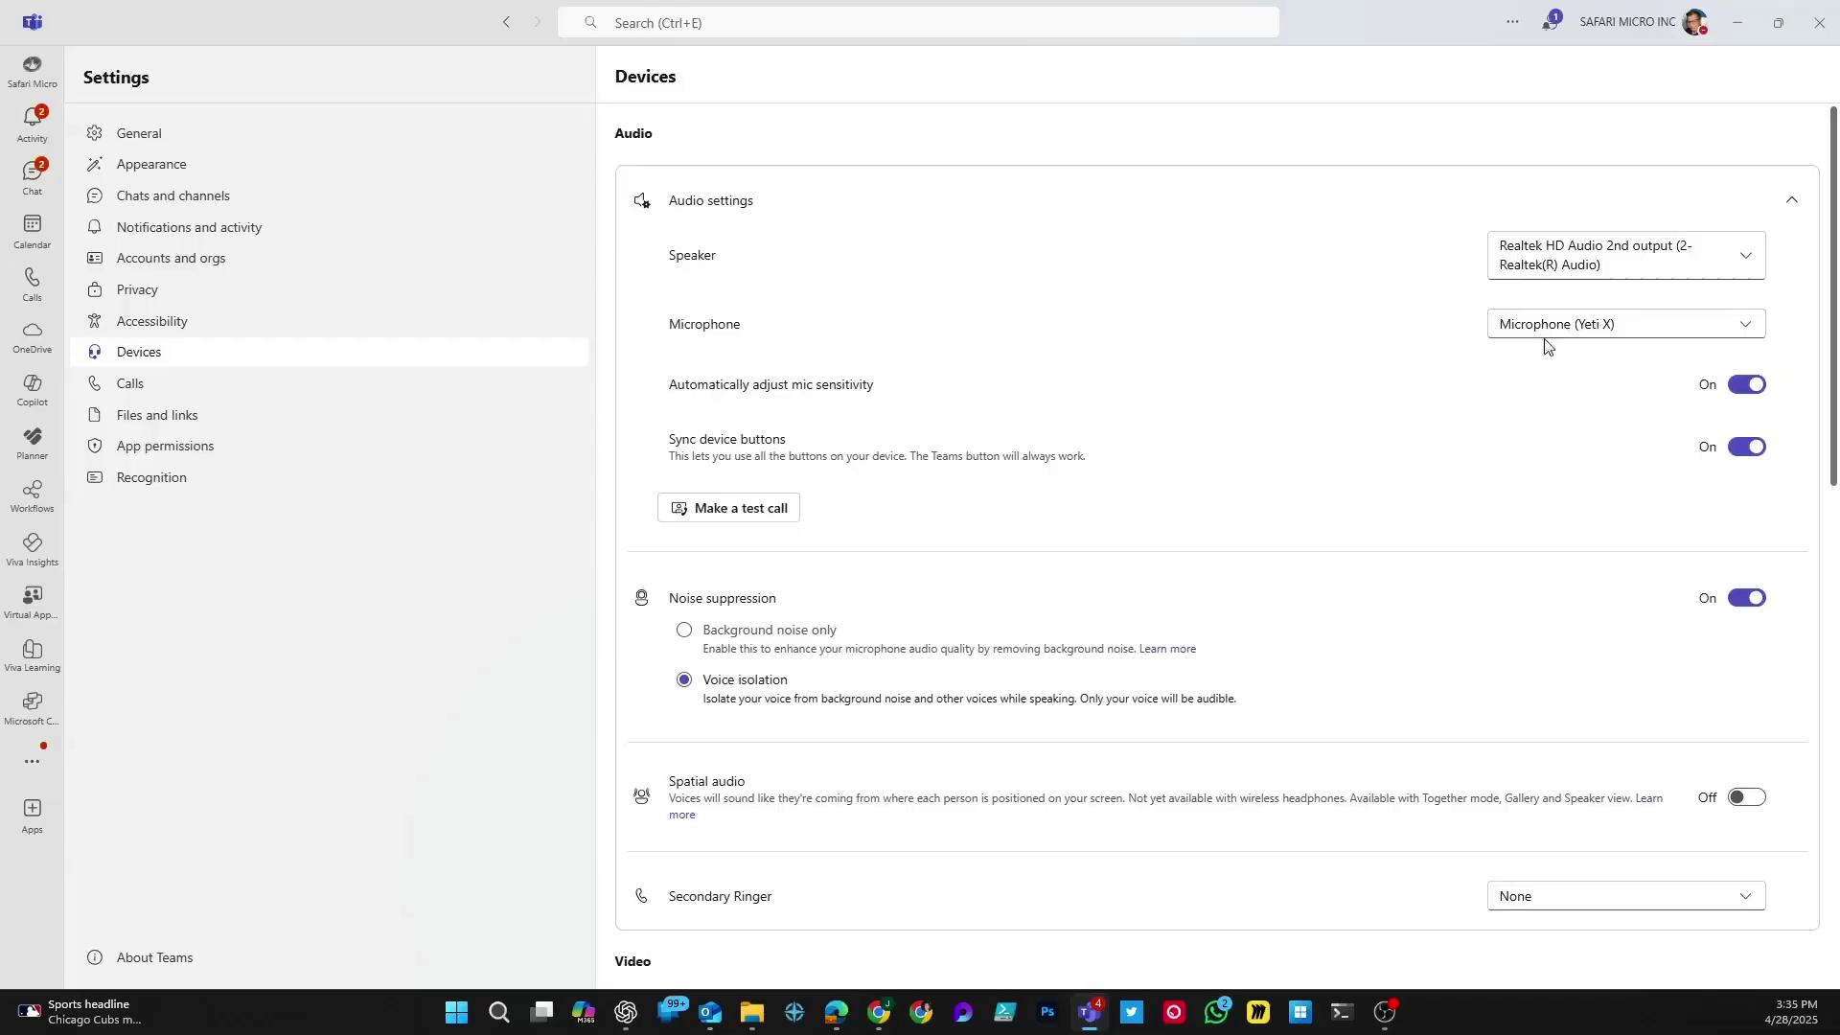
left_click(1577, 332)
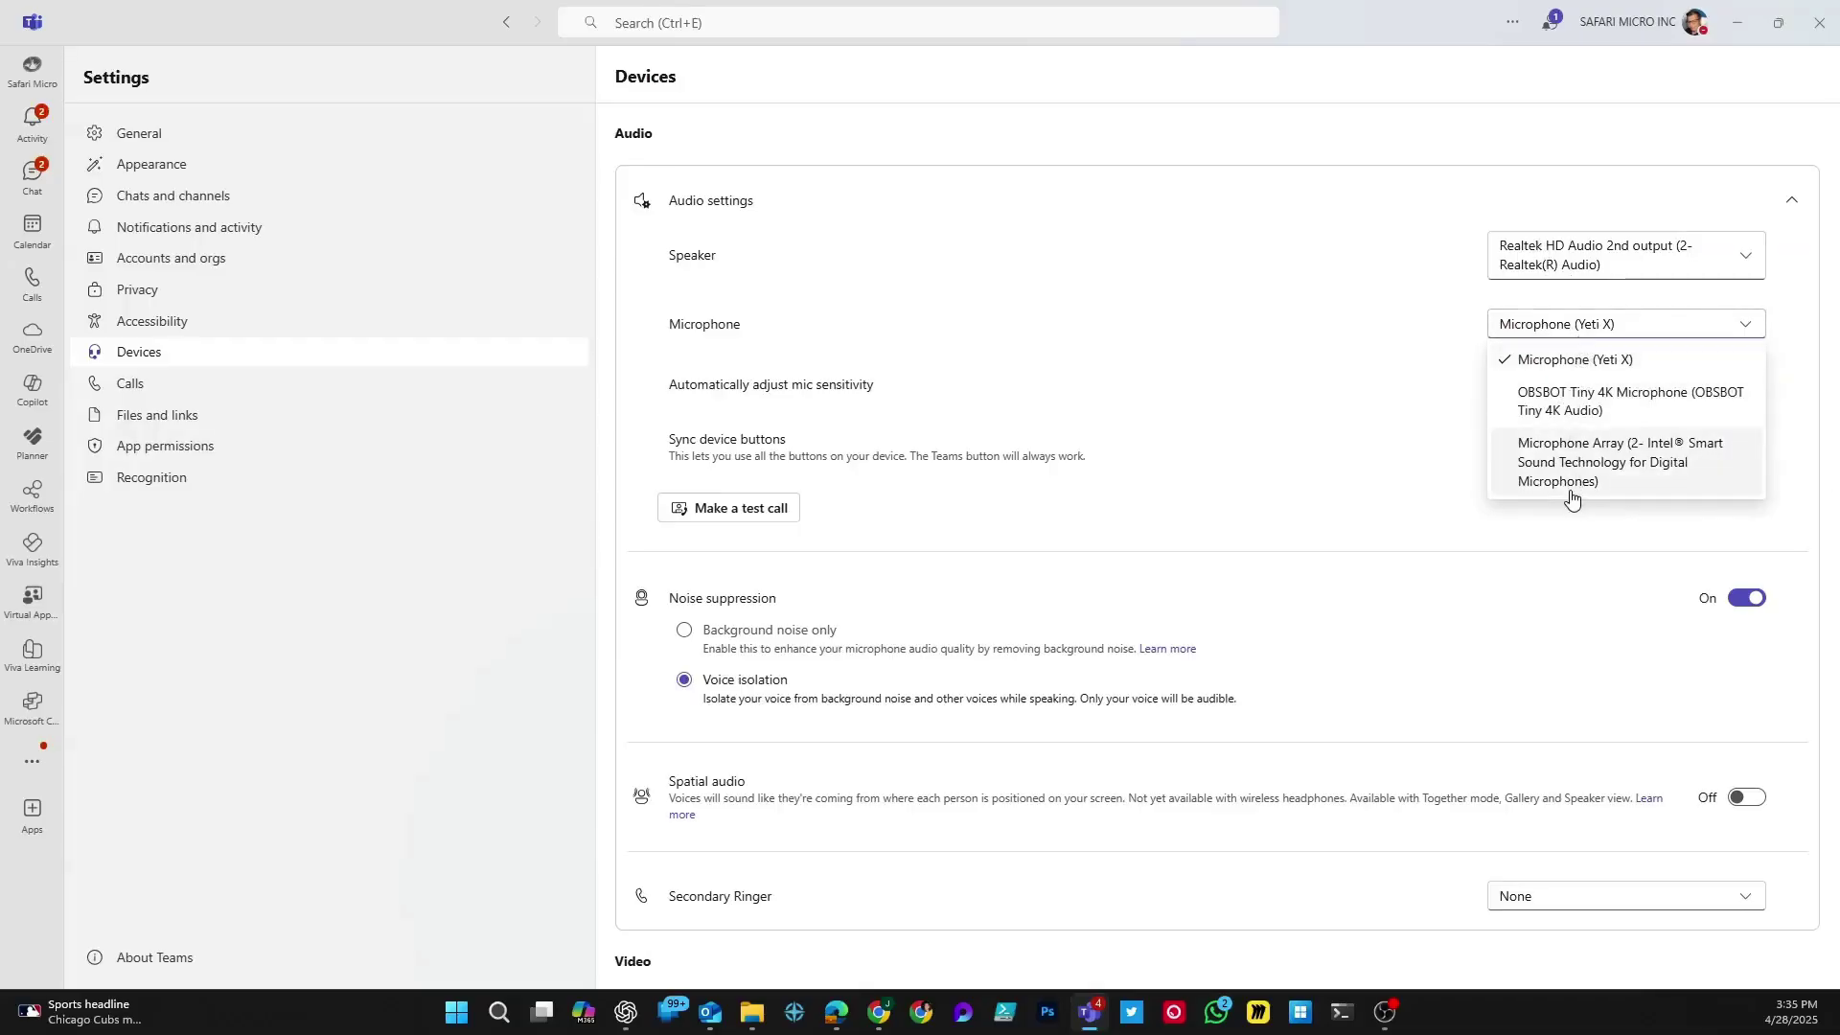
left_click(1598, 408)
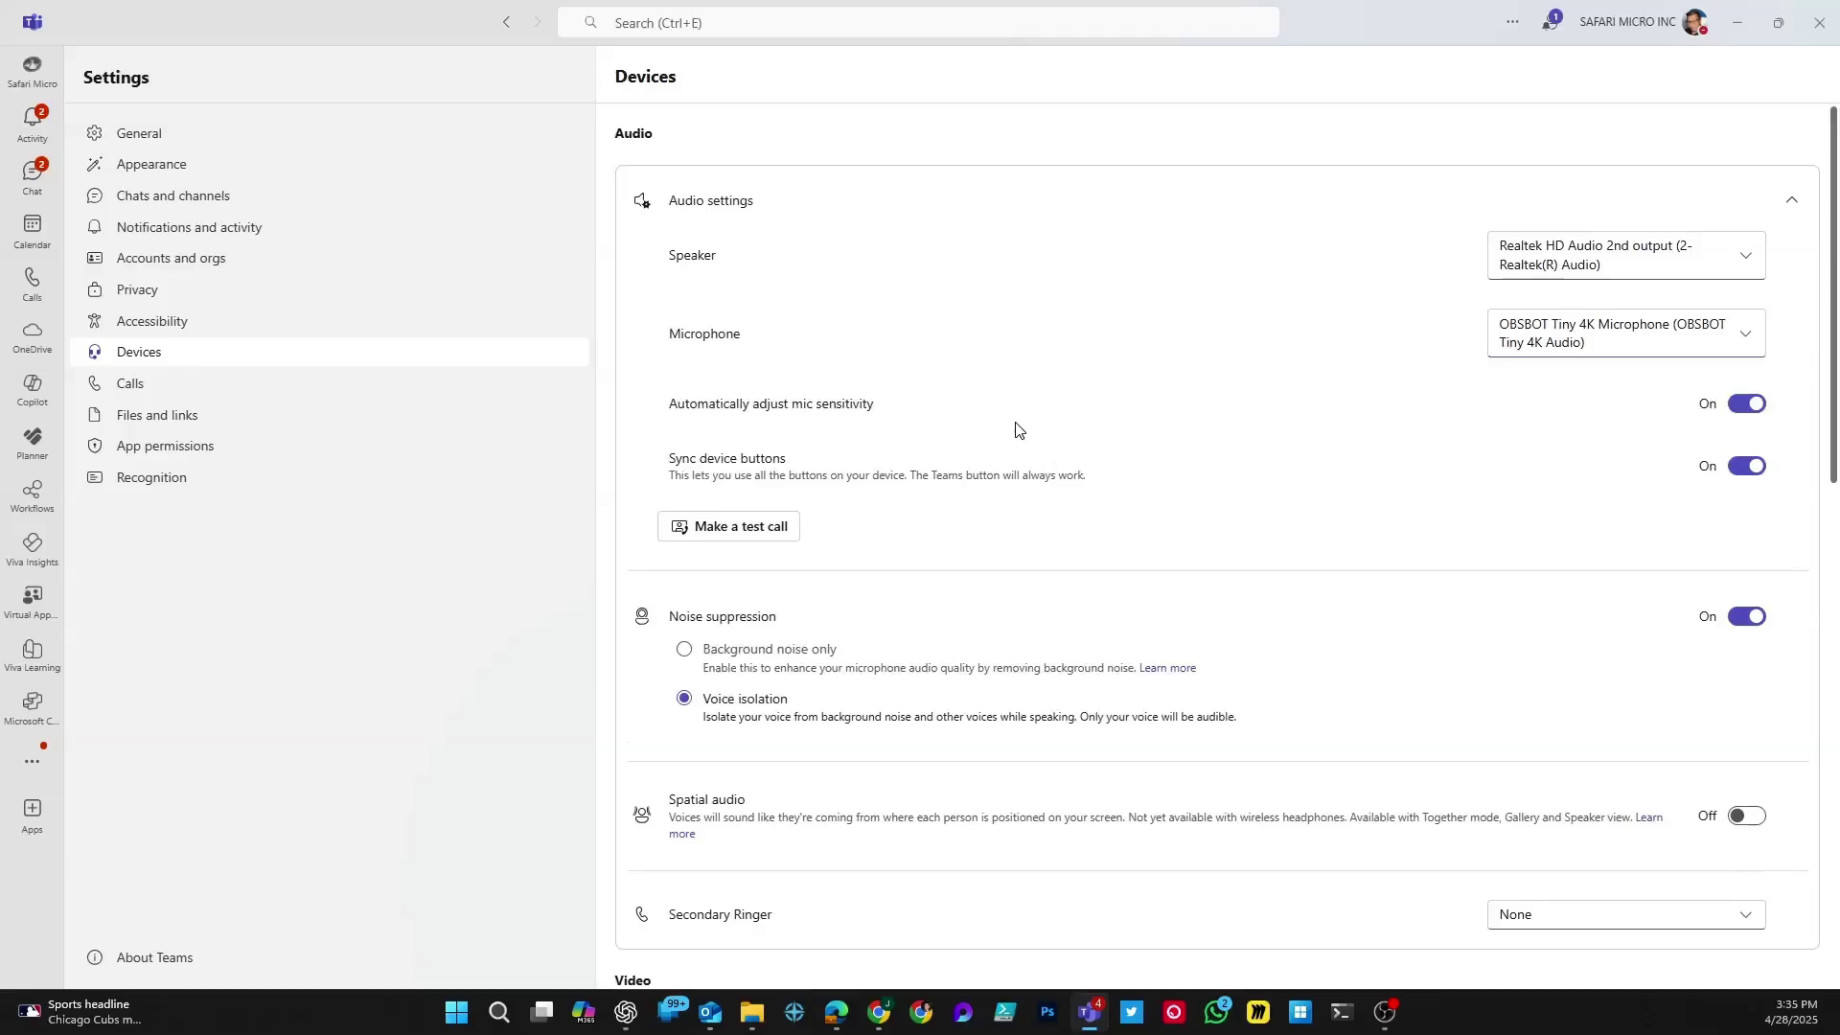
left_click_drag(739, 403, 861, 407)
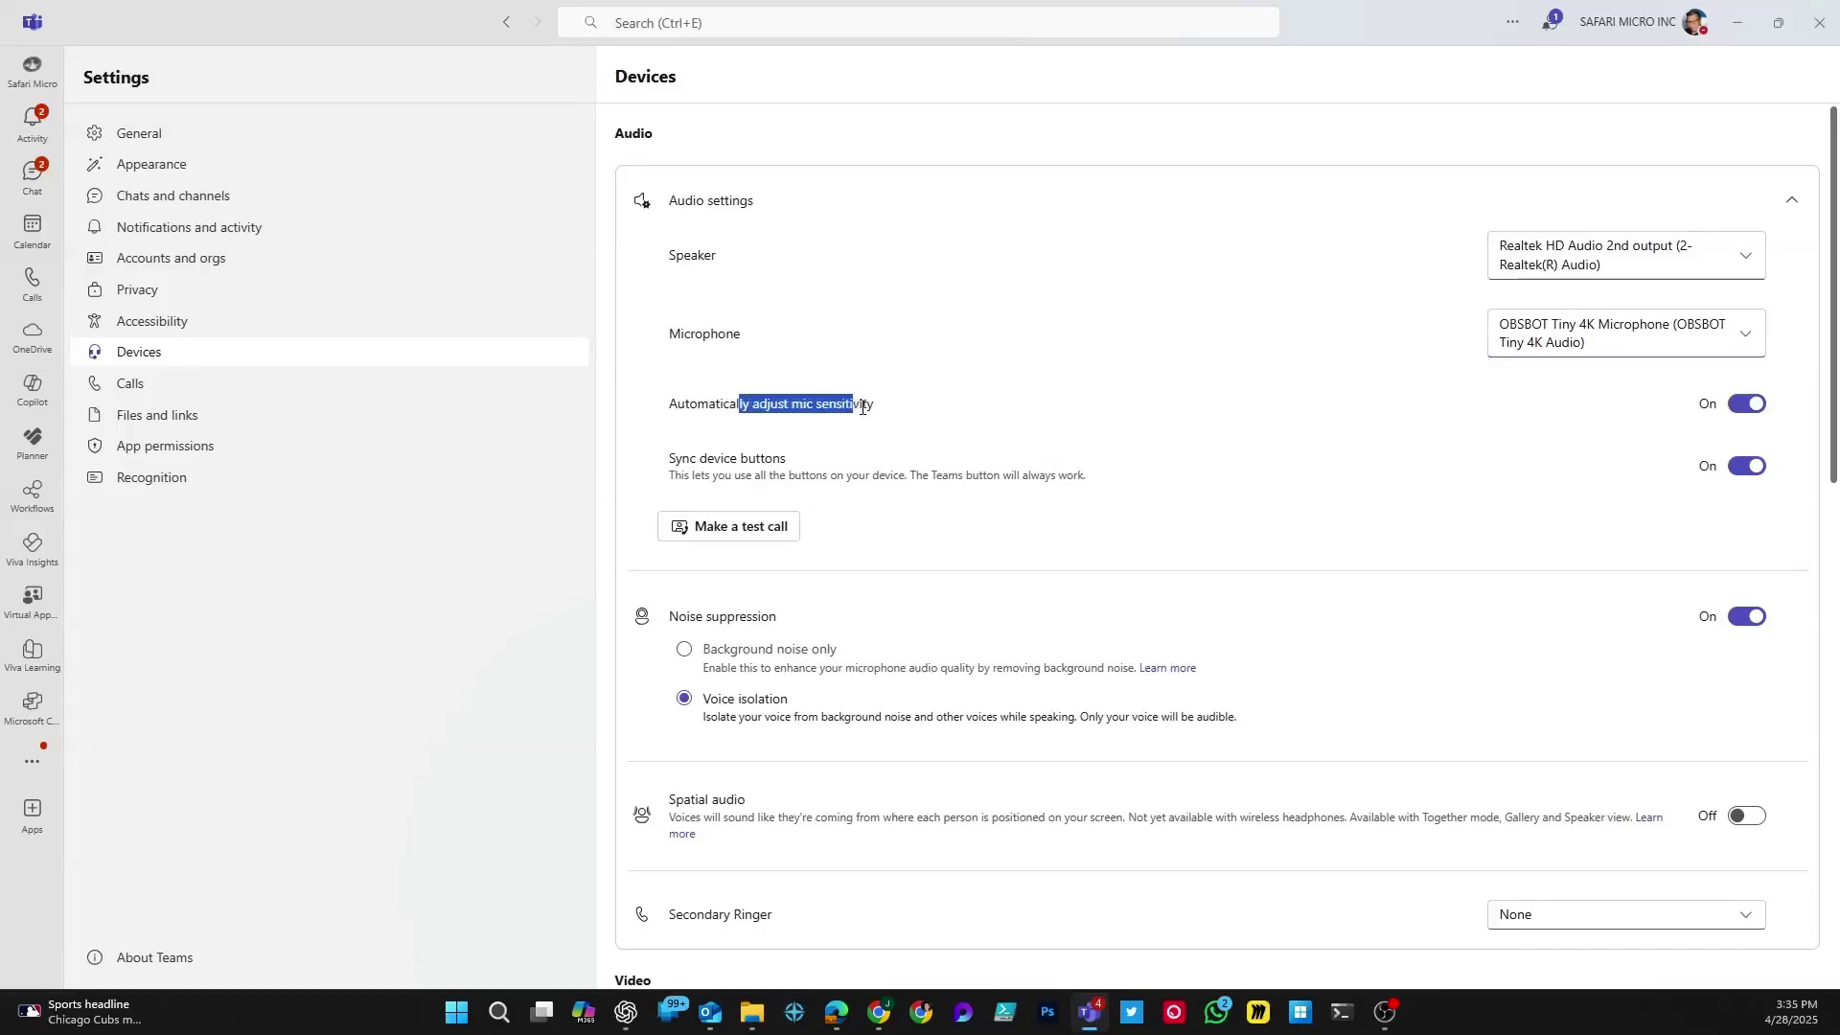
left_click(861, 406)
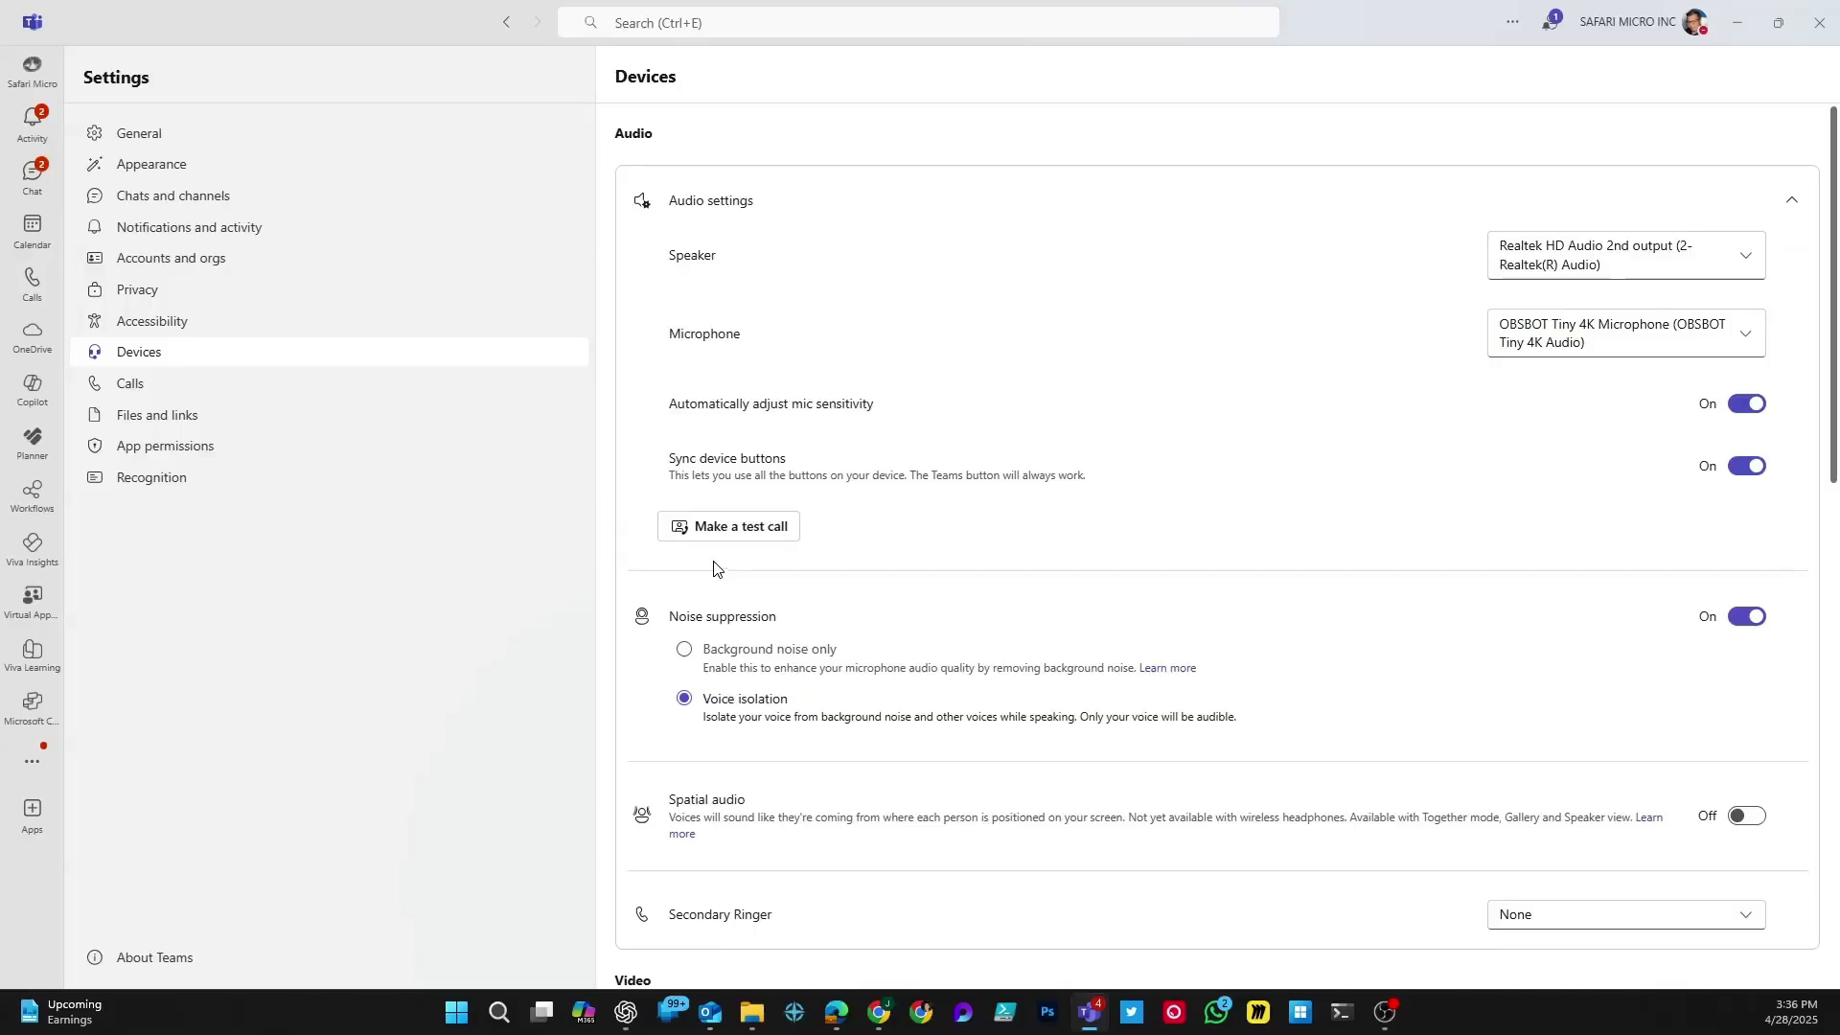
Step: Run an Echo test call to check mic, speaker, camera and network, then close it
left_click(752, 536)
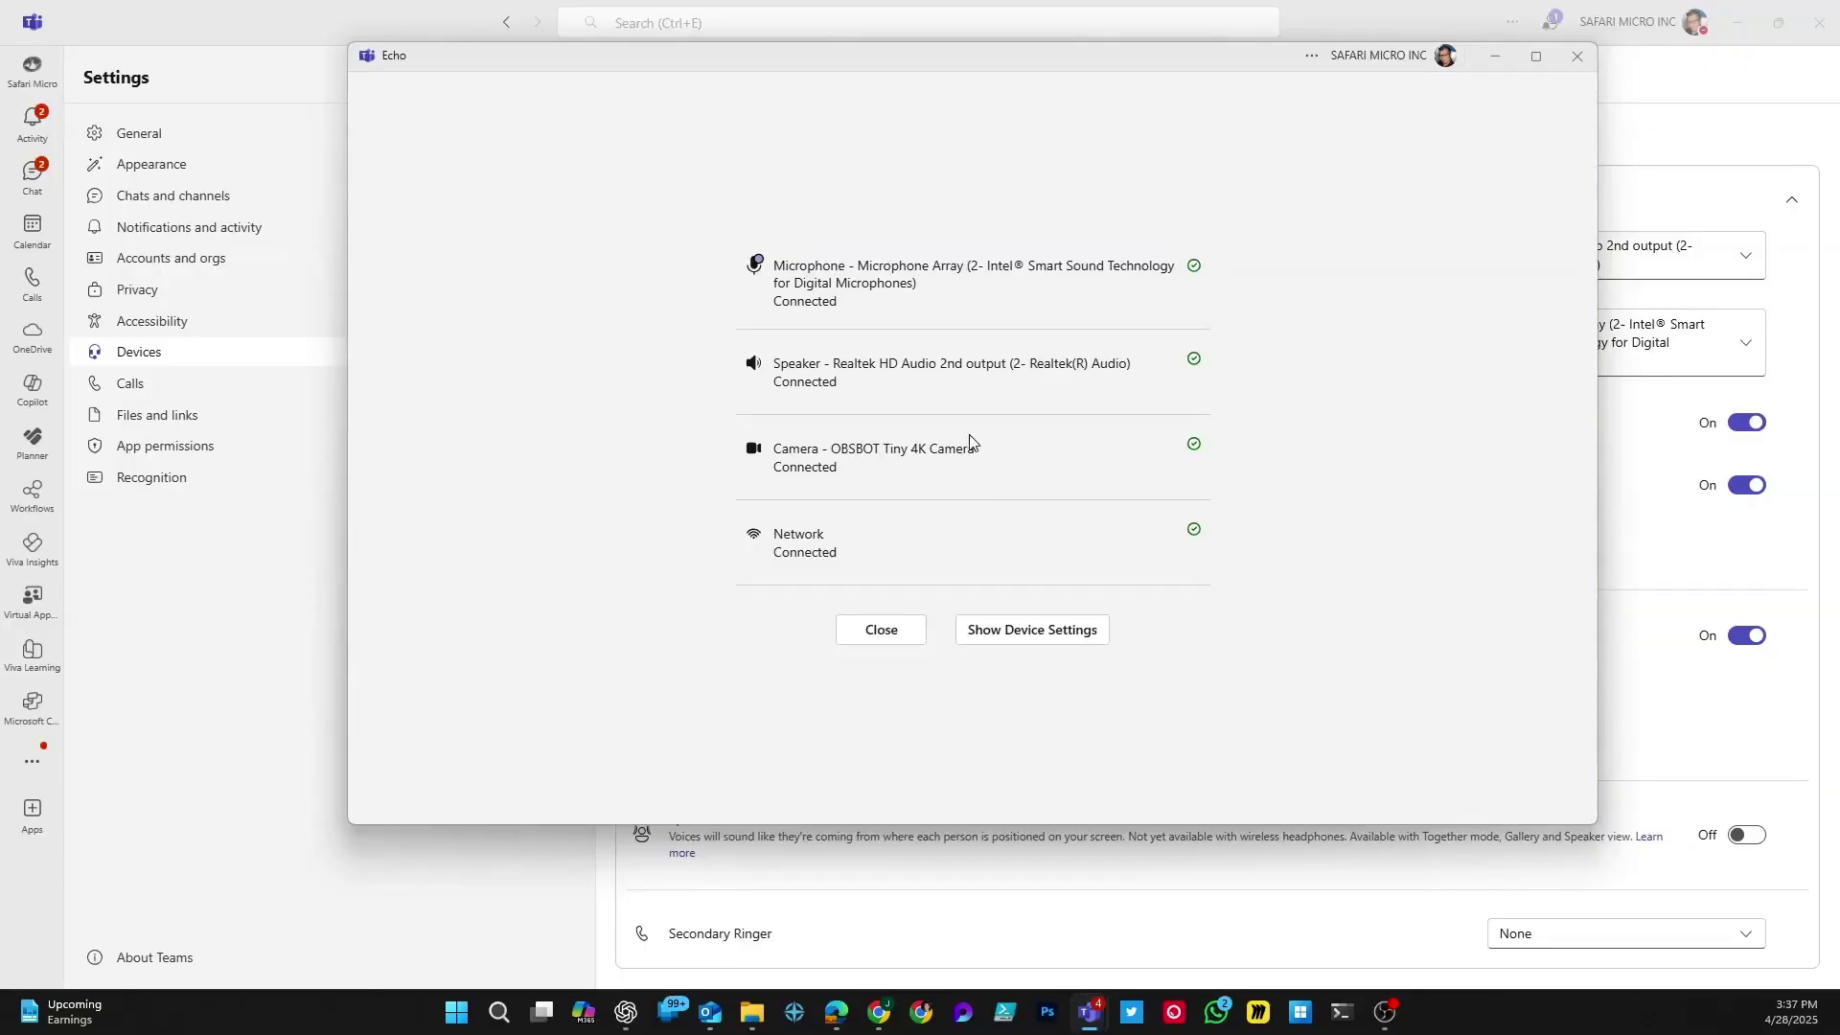
left_click(880, 631)
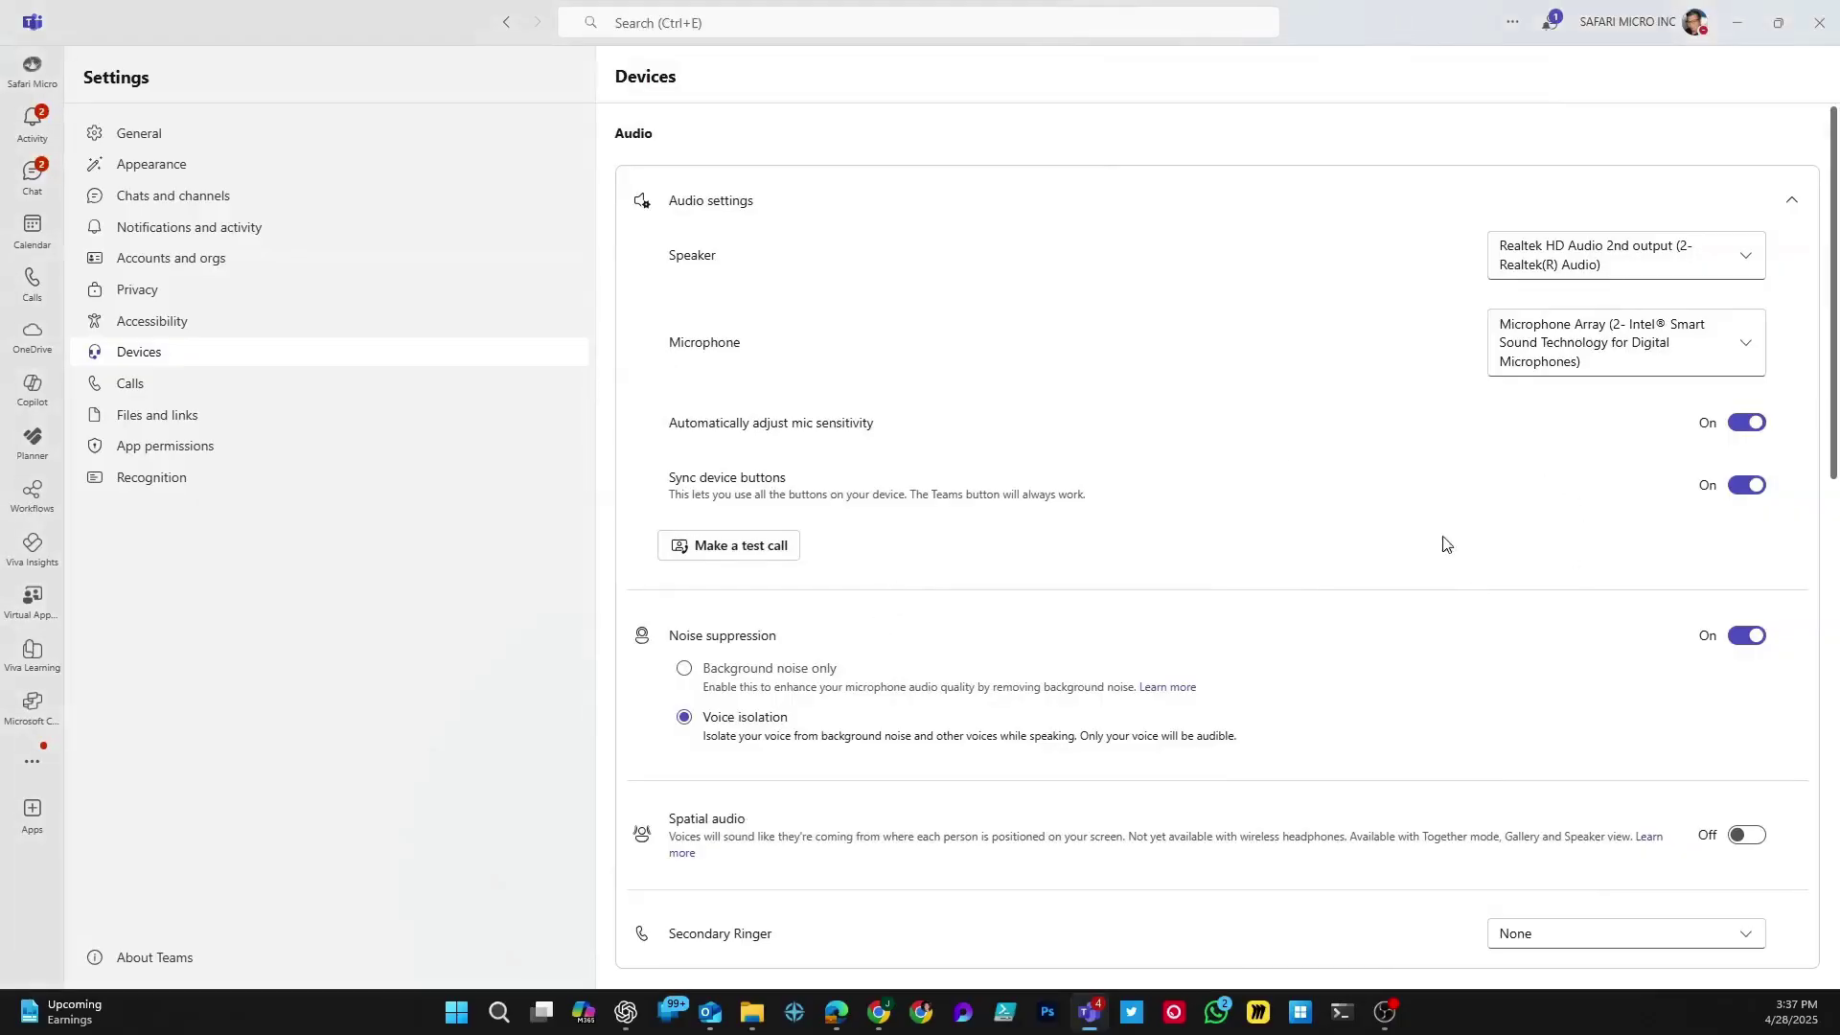
Step: Scroll through the Devices settings to review the Video and camera options
scroll(948, 623, "down", 2)
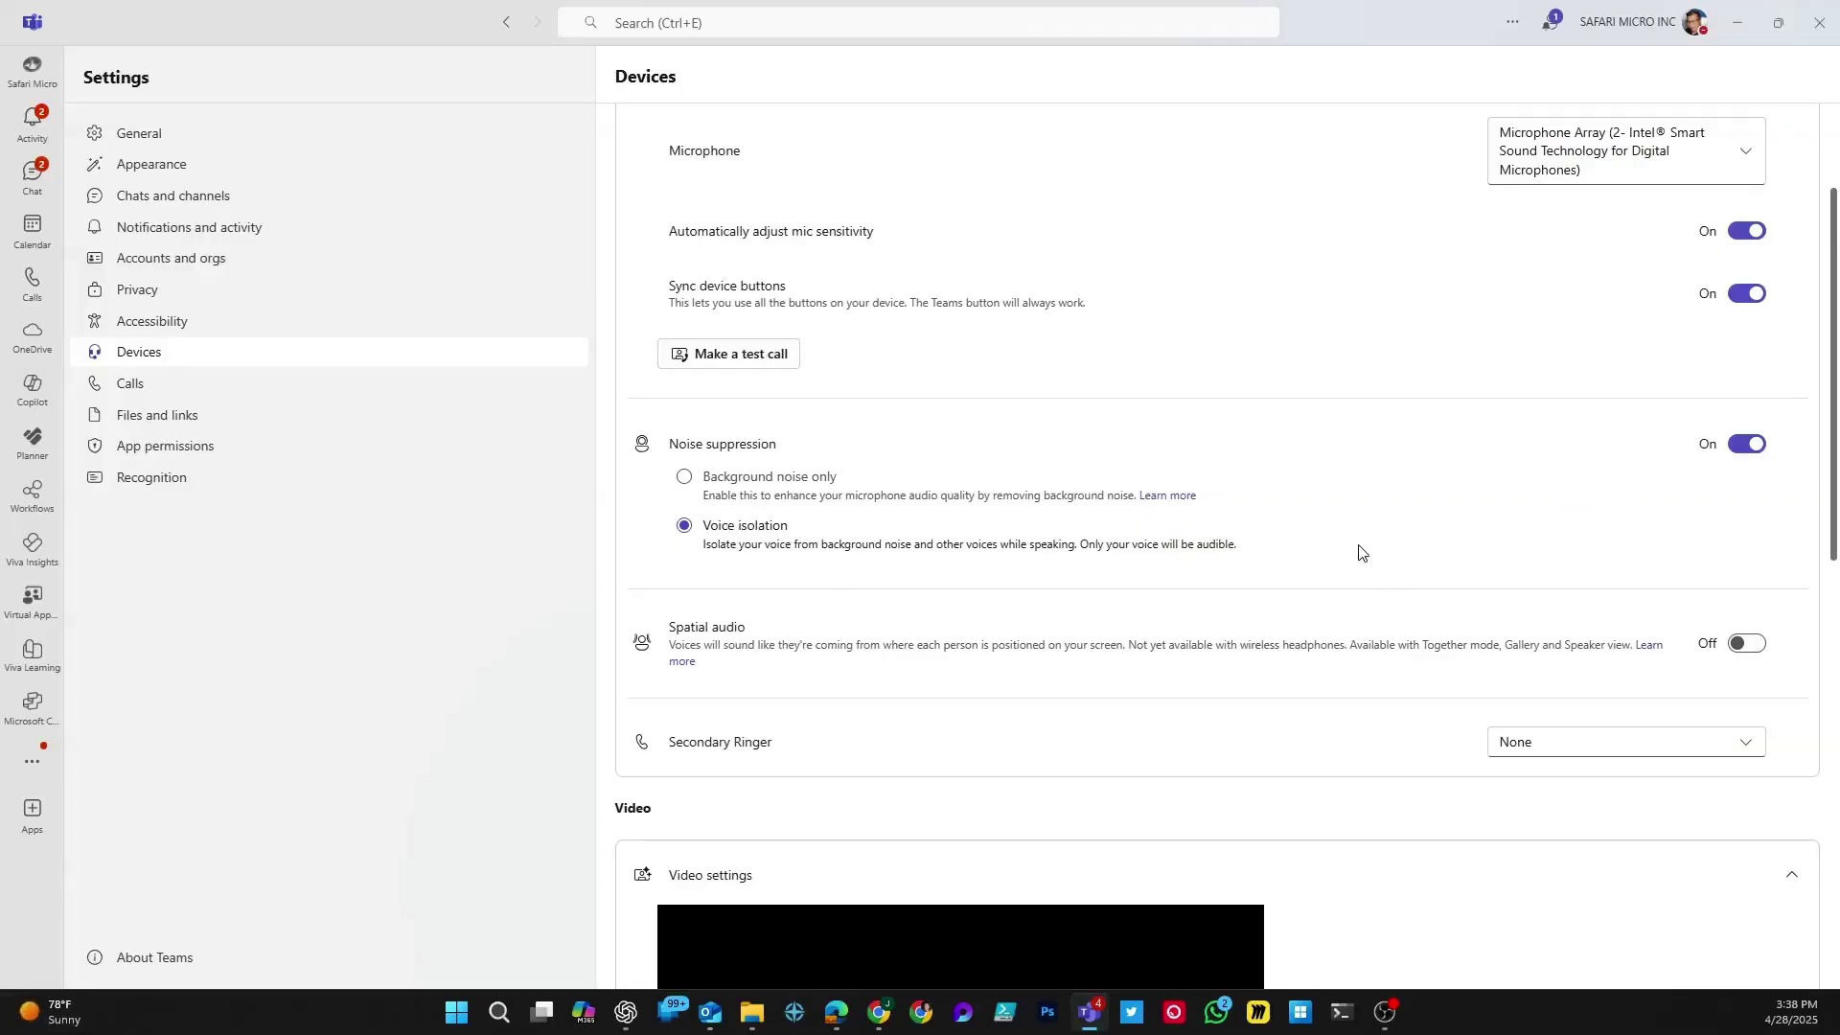
scroll(1349, 563, "down", 7)
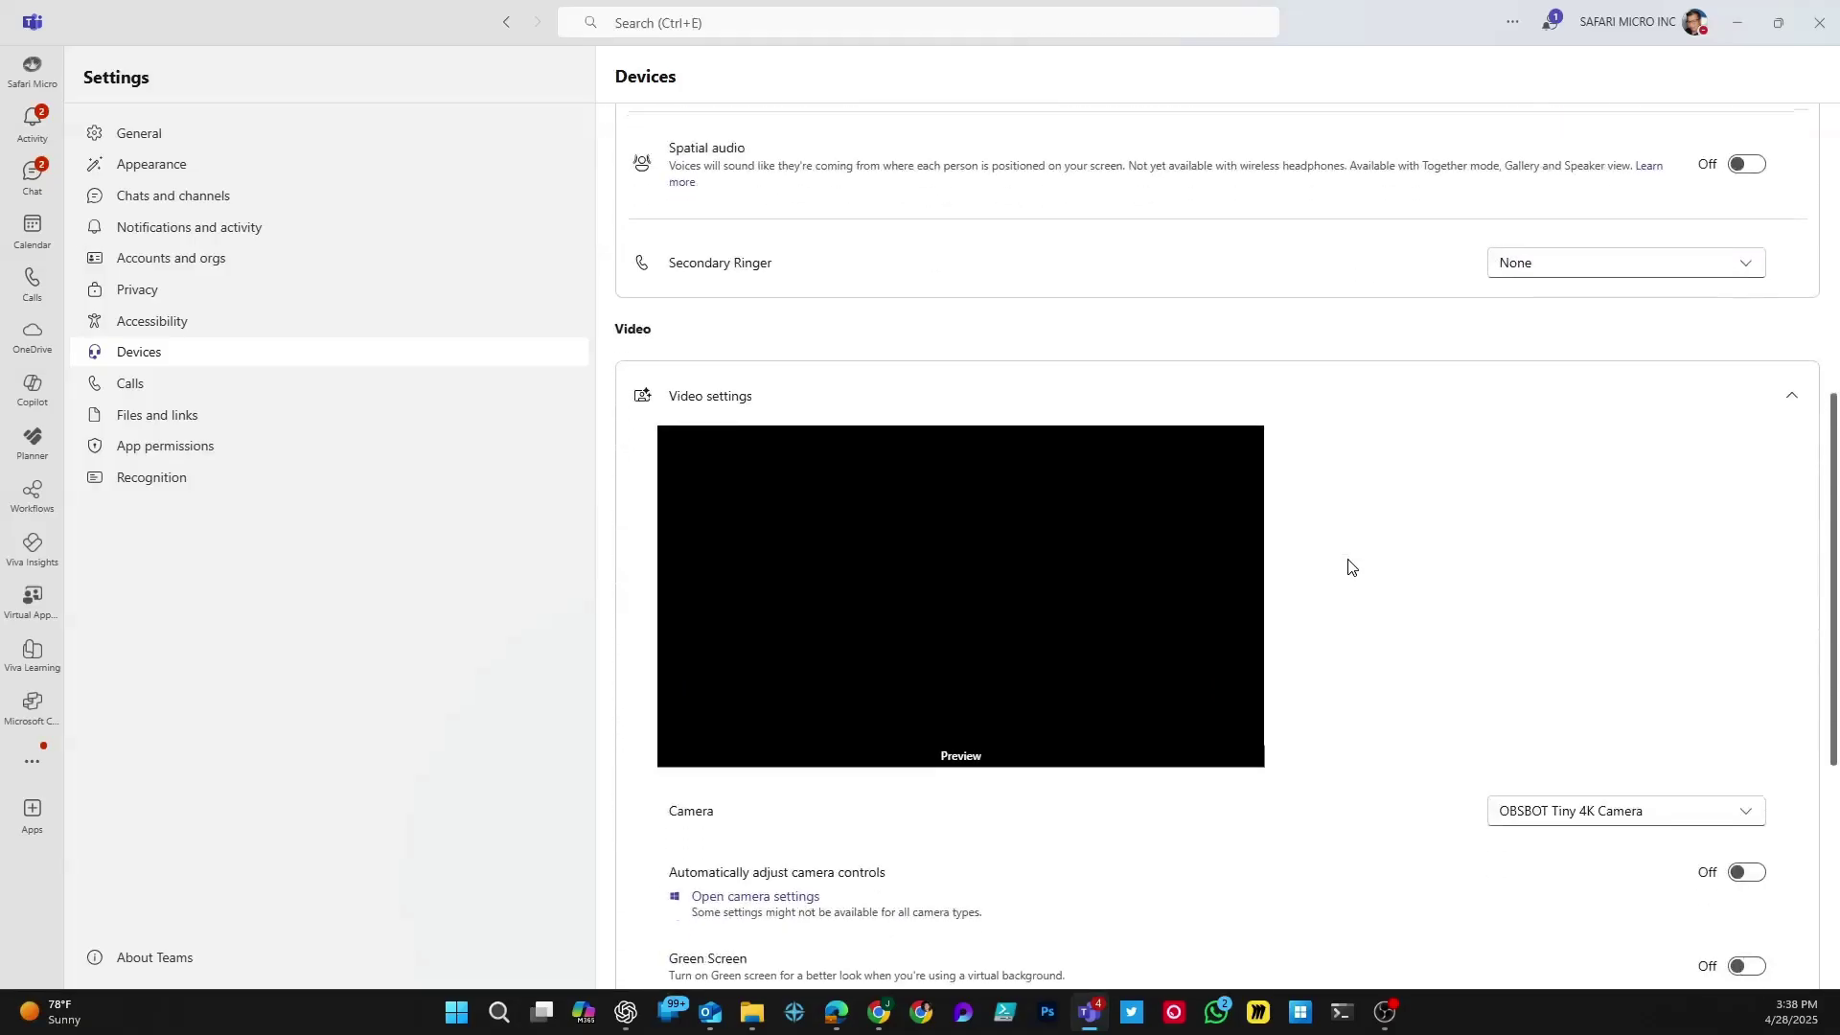
scroll(1370, 835, "down", 2)
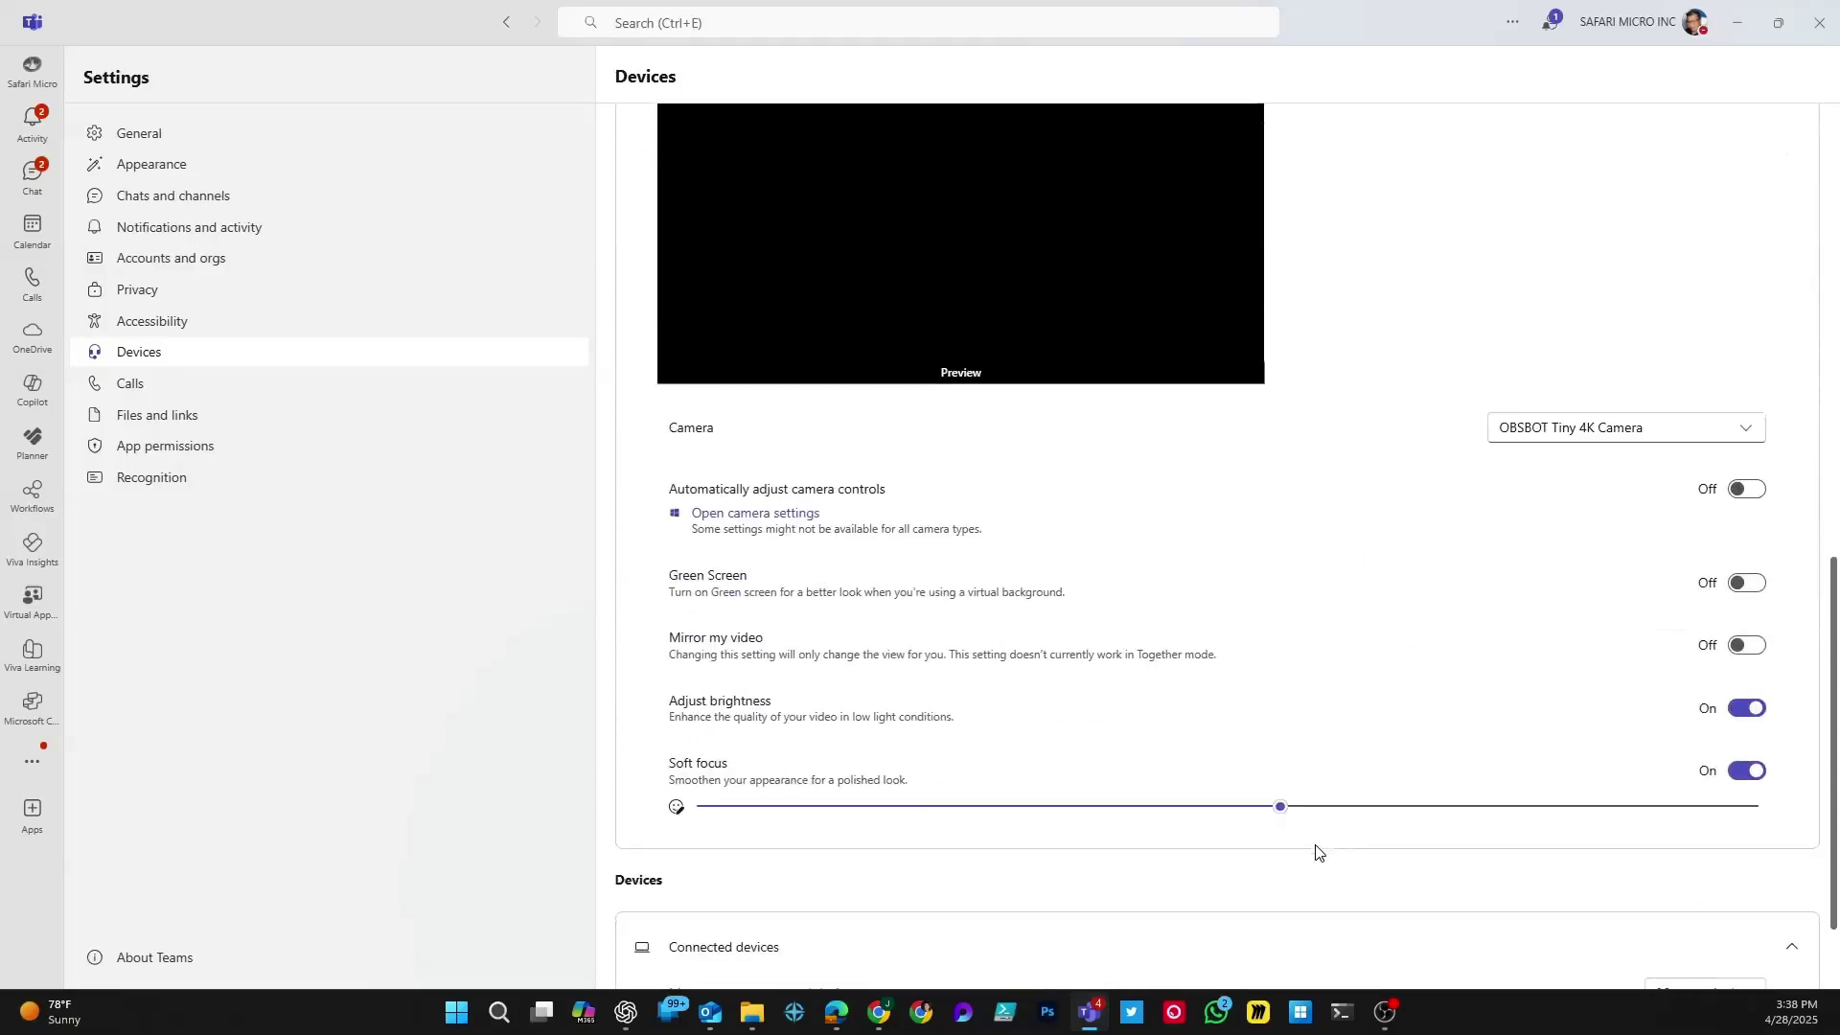
scroll(1294, 840, "up", 8)
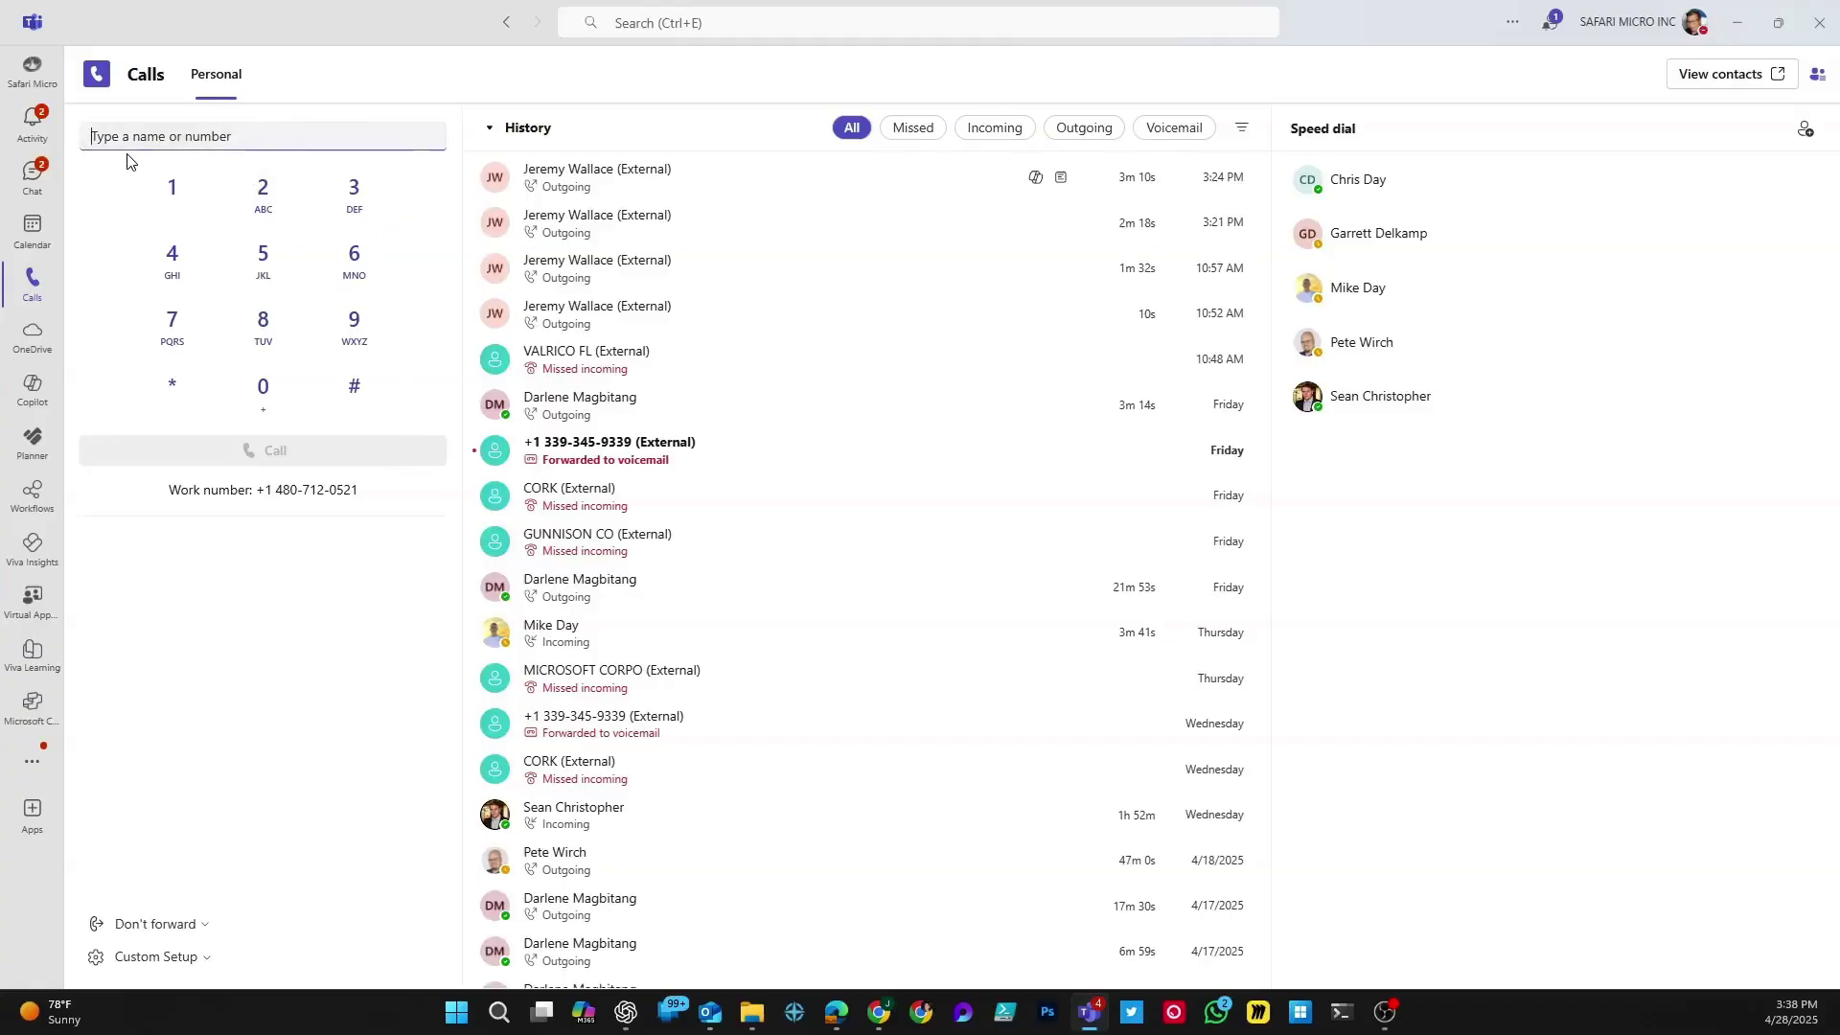
Step: Dial an external phone number using the dial pad and keyboard, and place the call
left_click(265, 254)
left_click(267, 216)
left_click(260, 389)
left_click(255, 137)
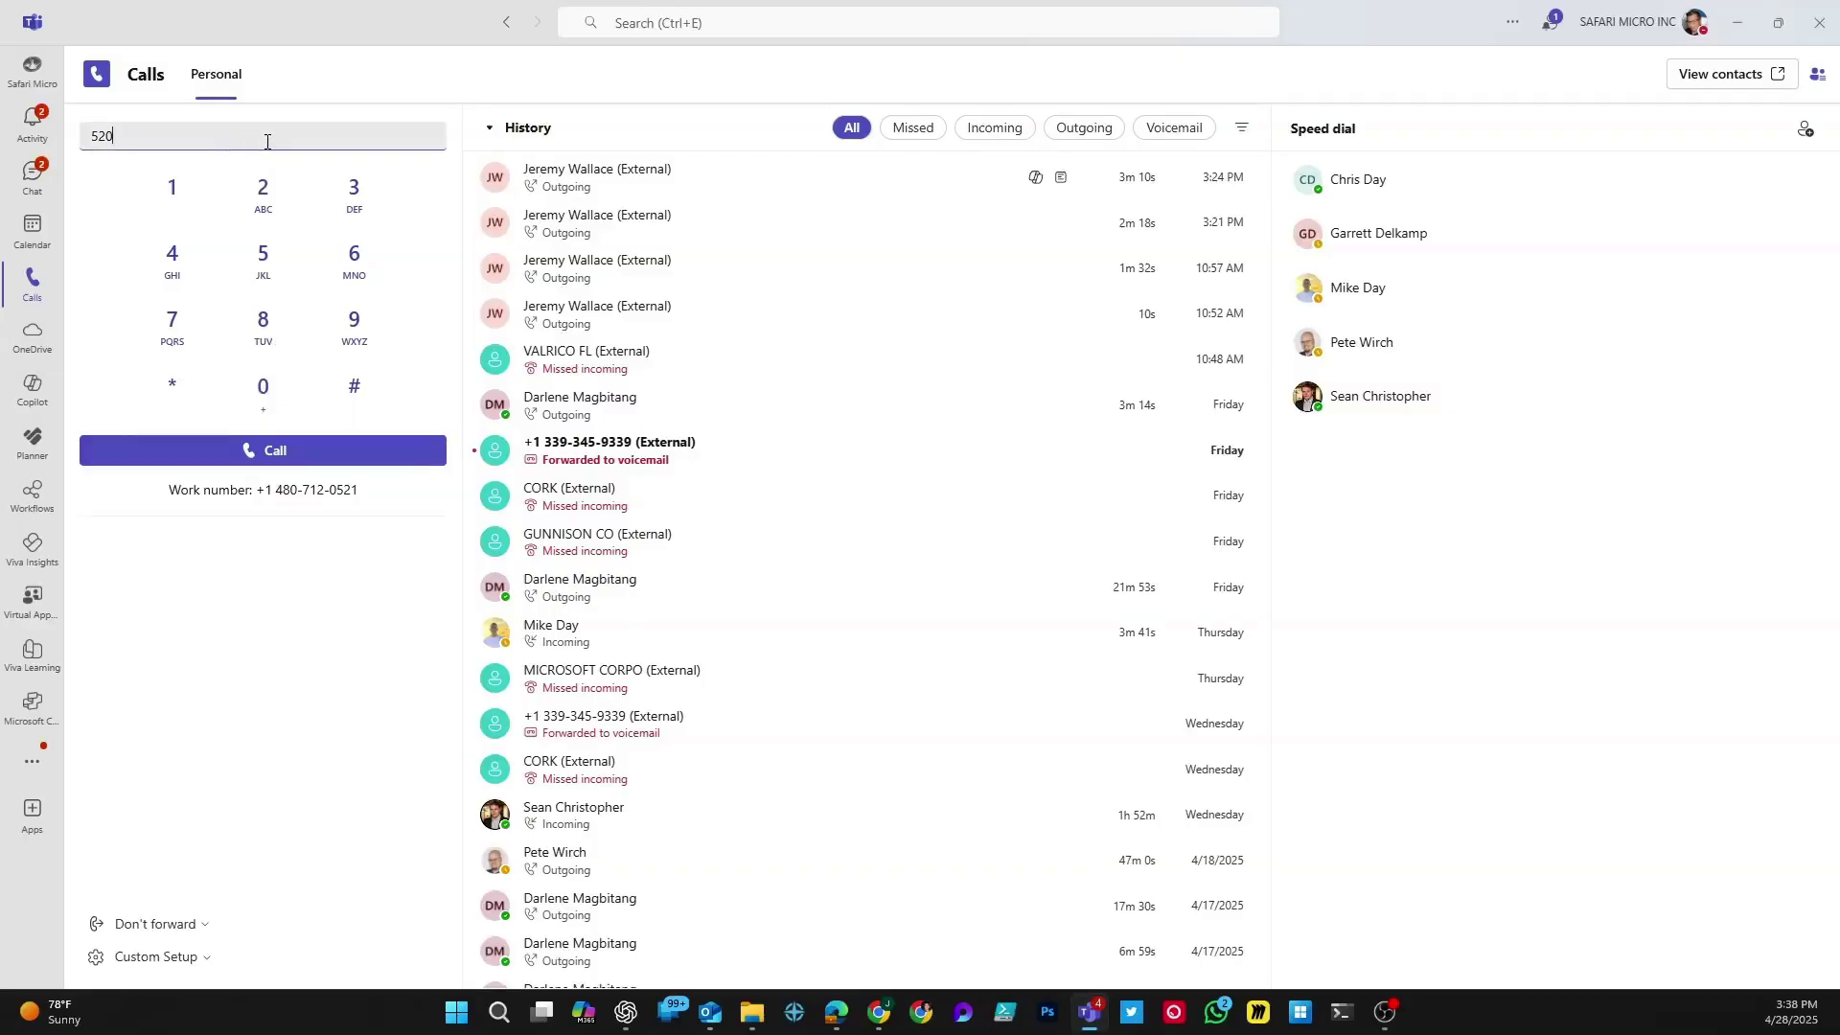
type("3438438")
key("Return")
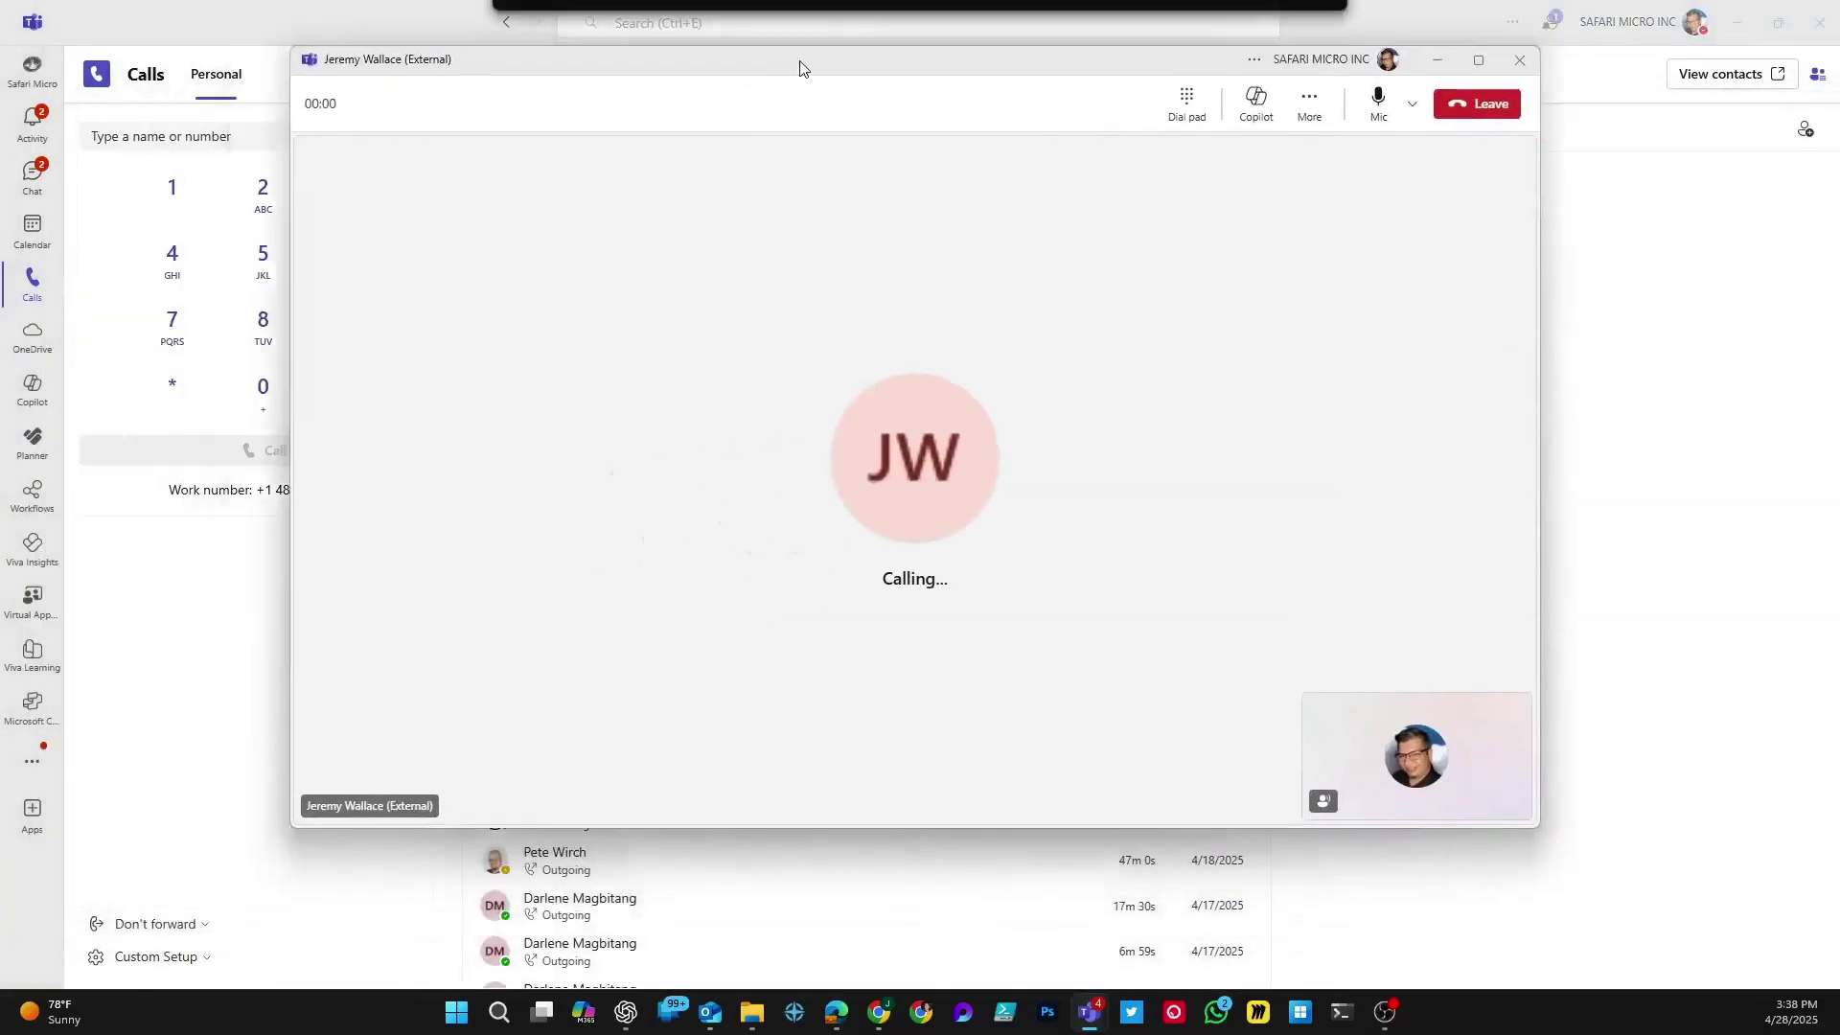
left_click_drag(801, 66, 821, 66)
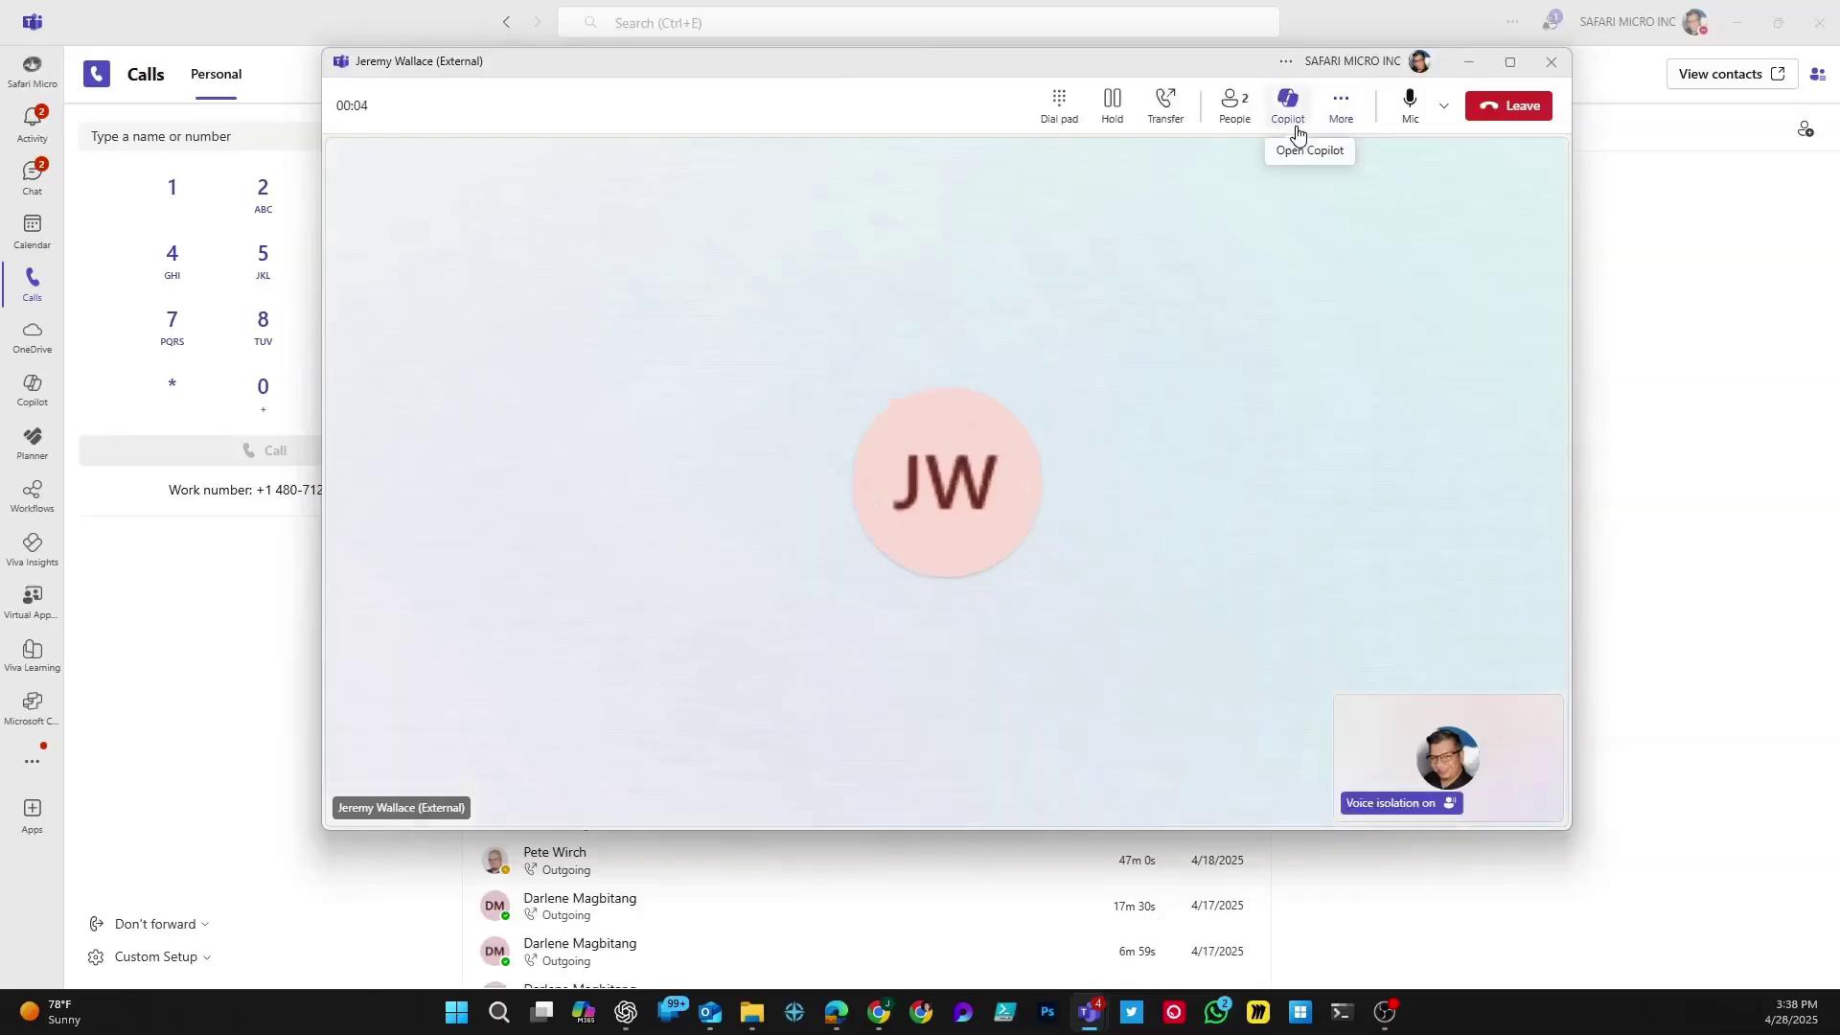
Step: Mute the microphone, hold and resume the call, then choose Transfer from the Transfer menu
left_click(1410, 104)
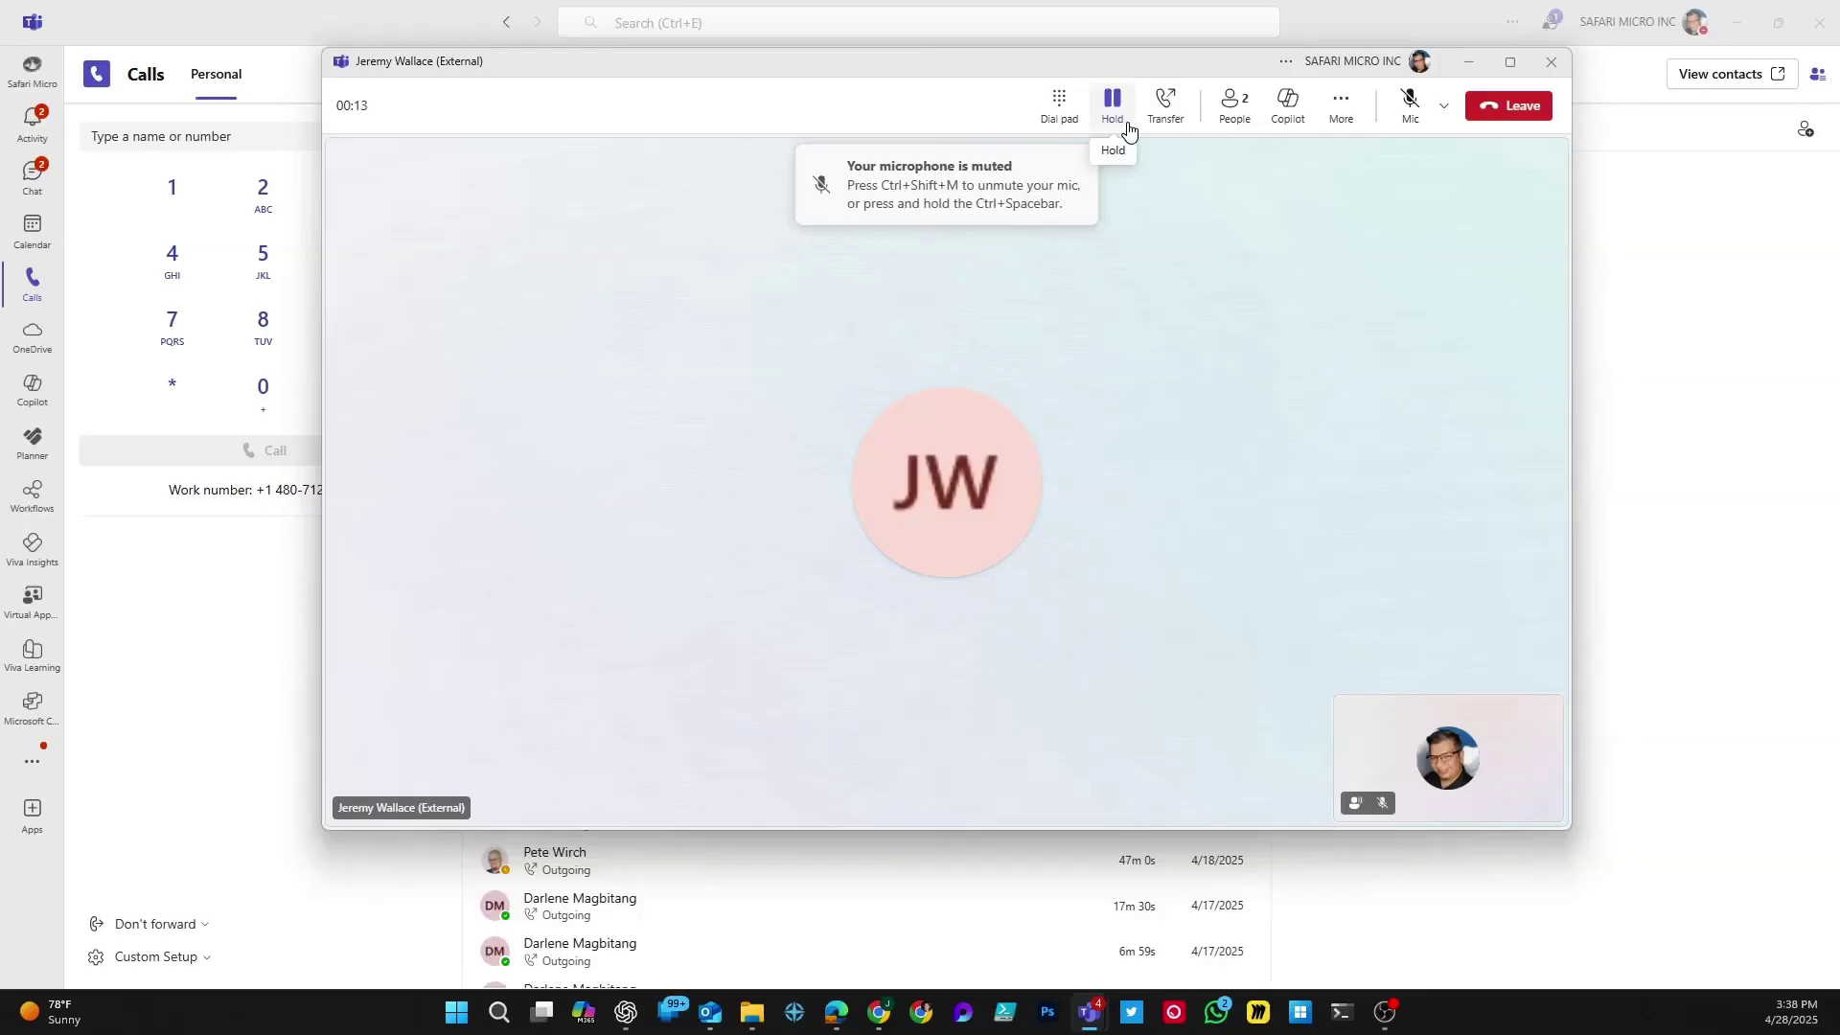
left_click(1111, 107)
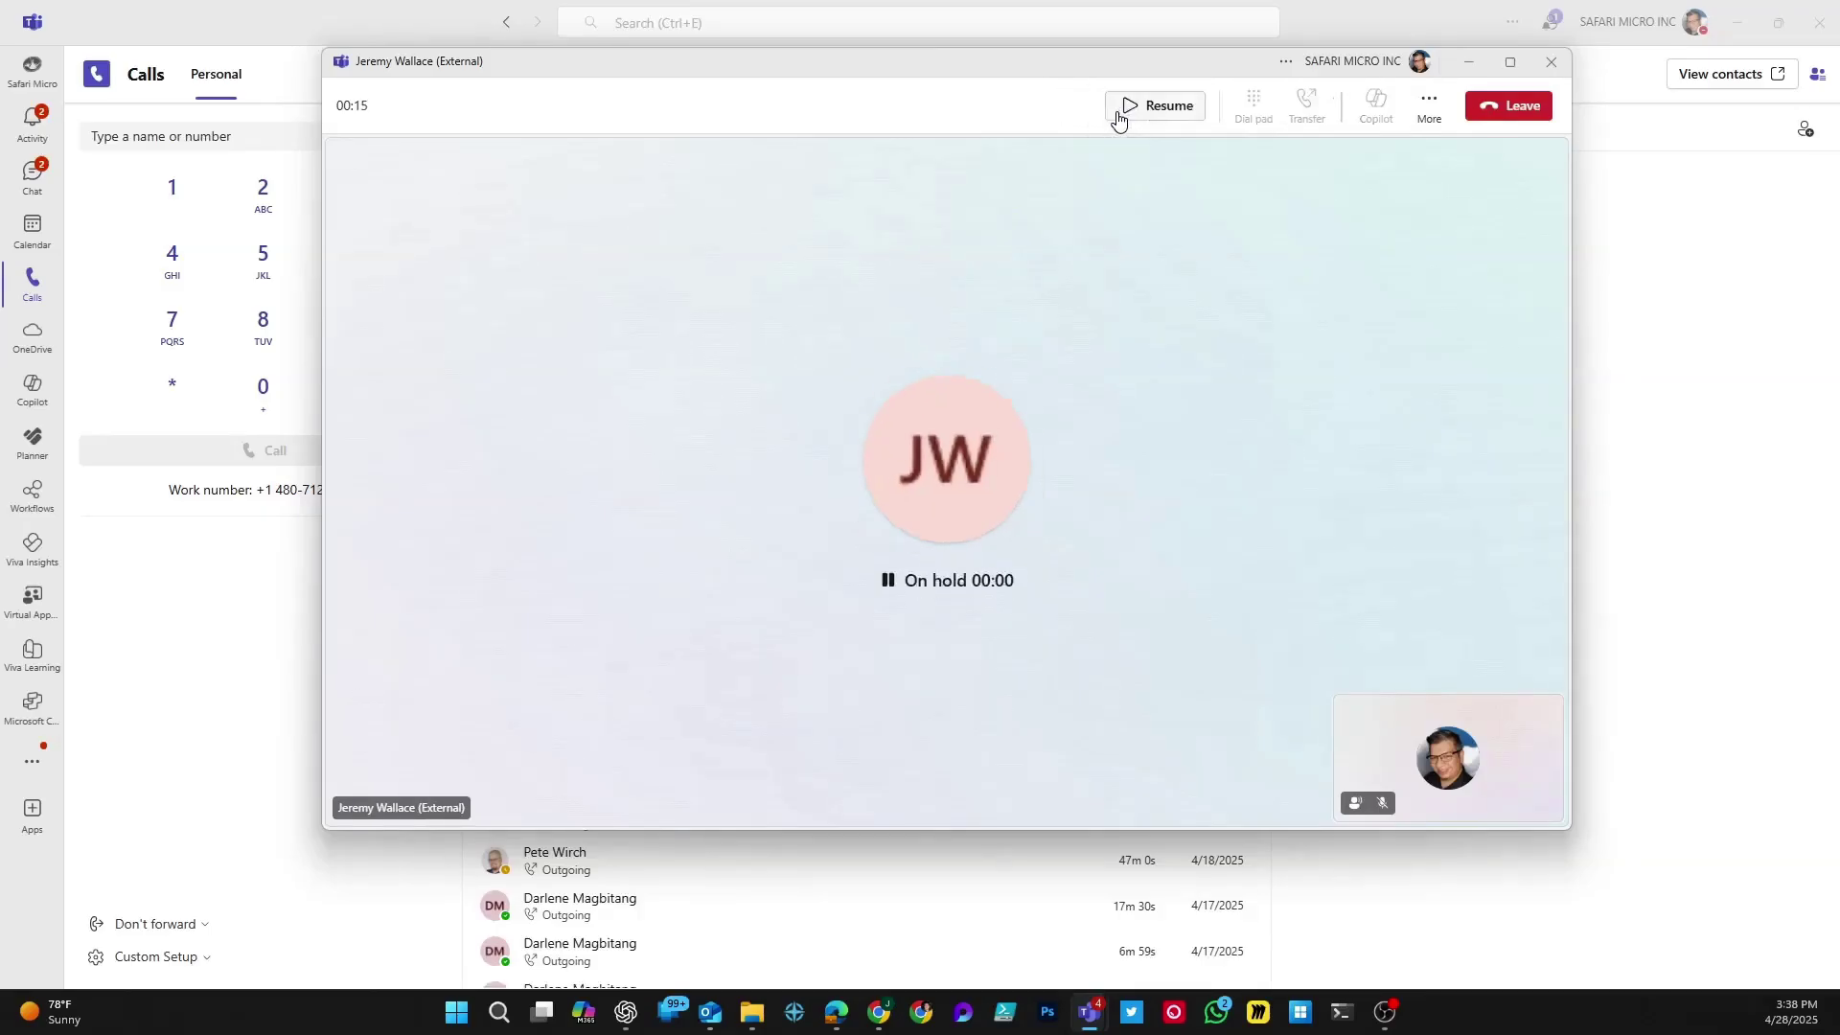
left_click(1125, 114)
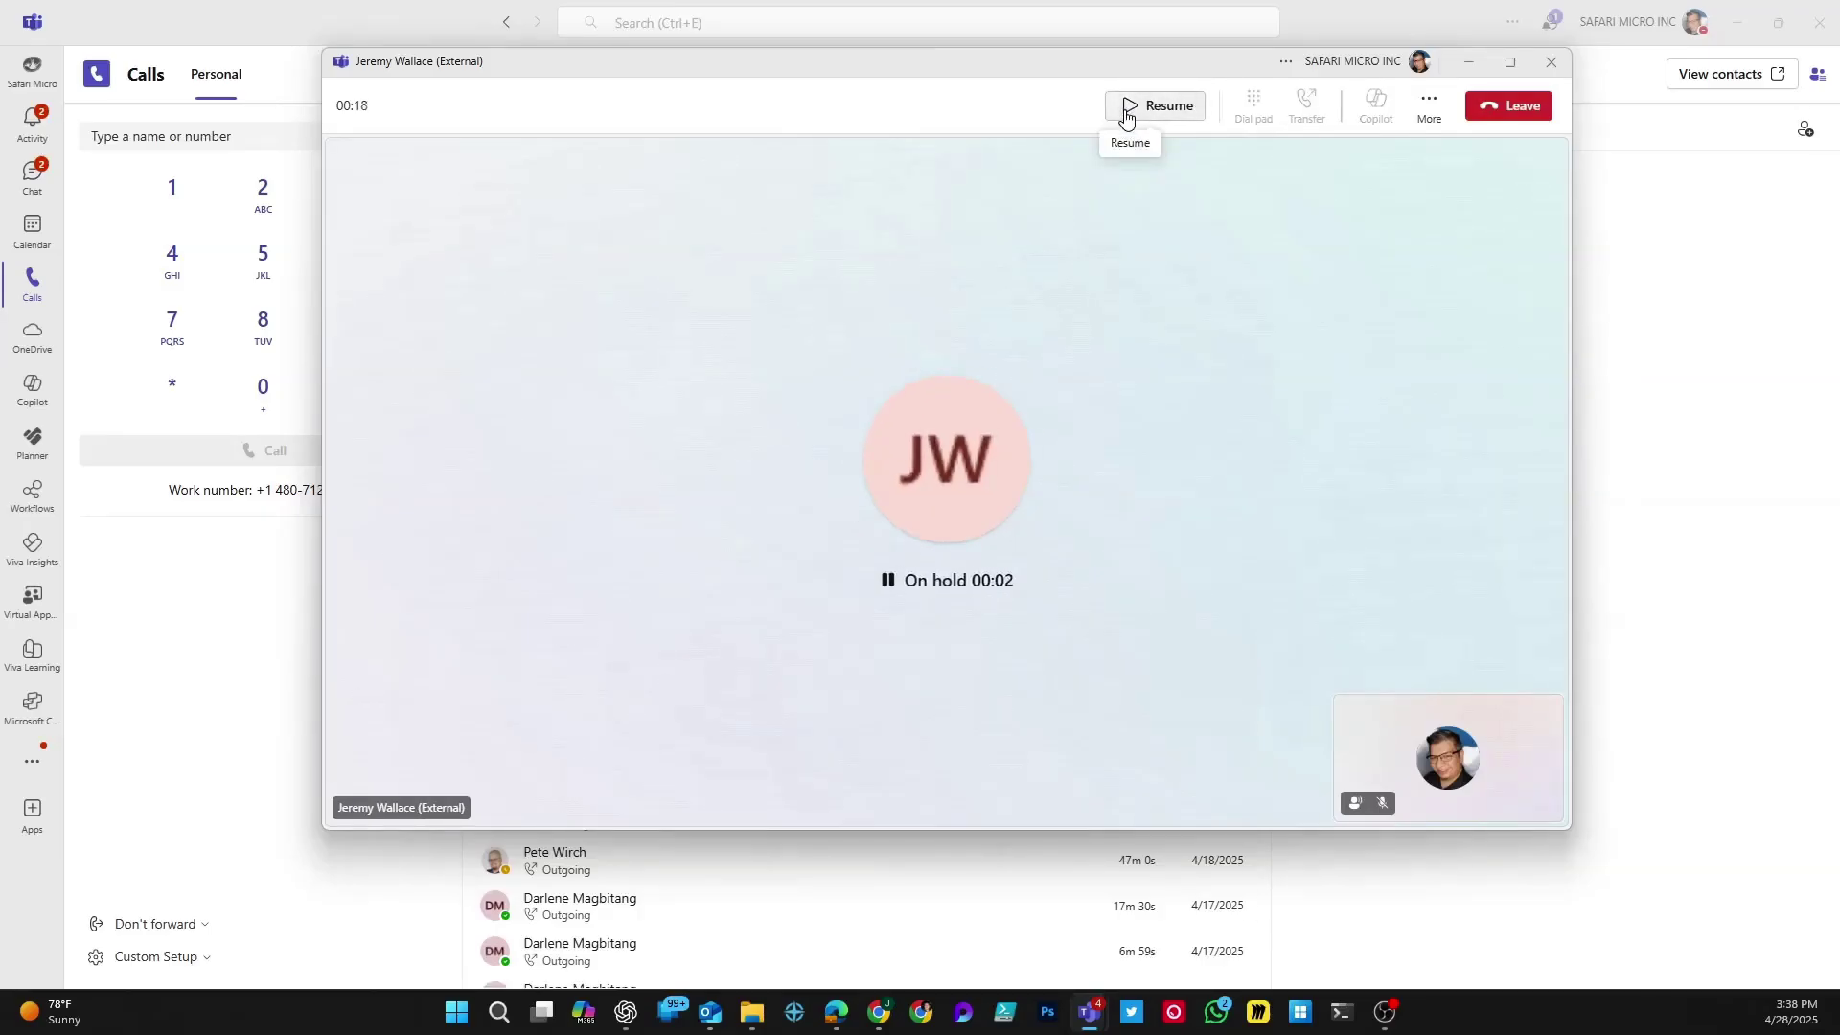
left_click(1166, 114)
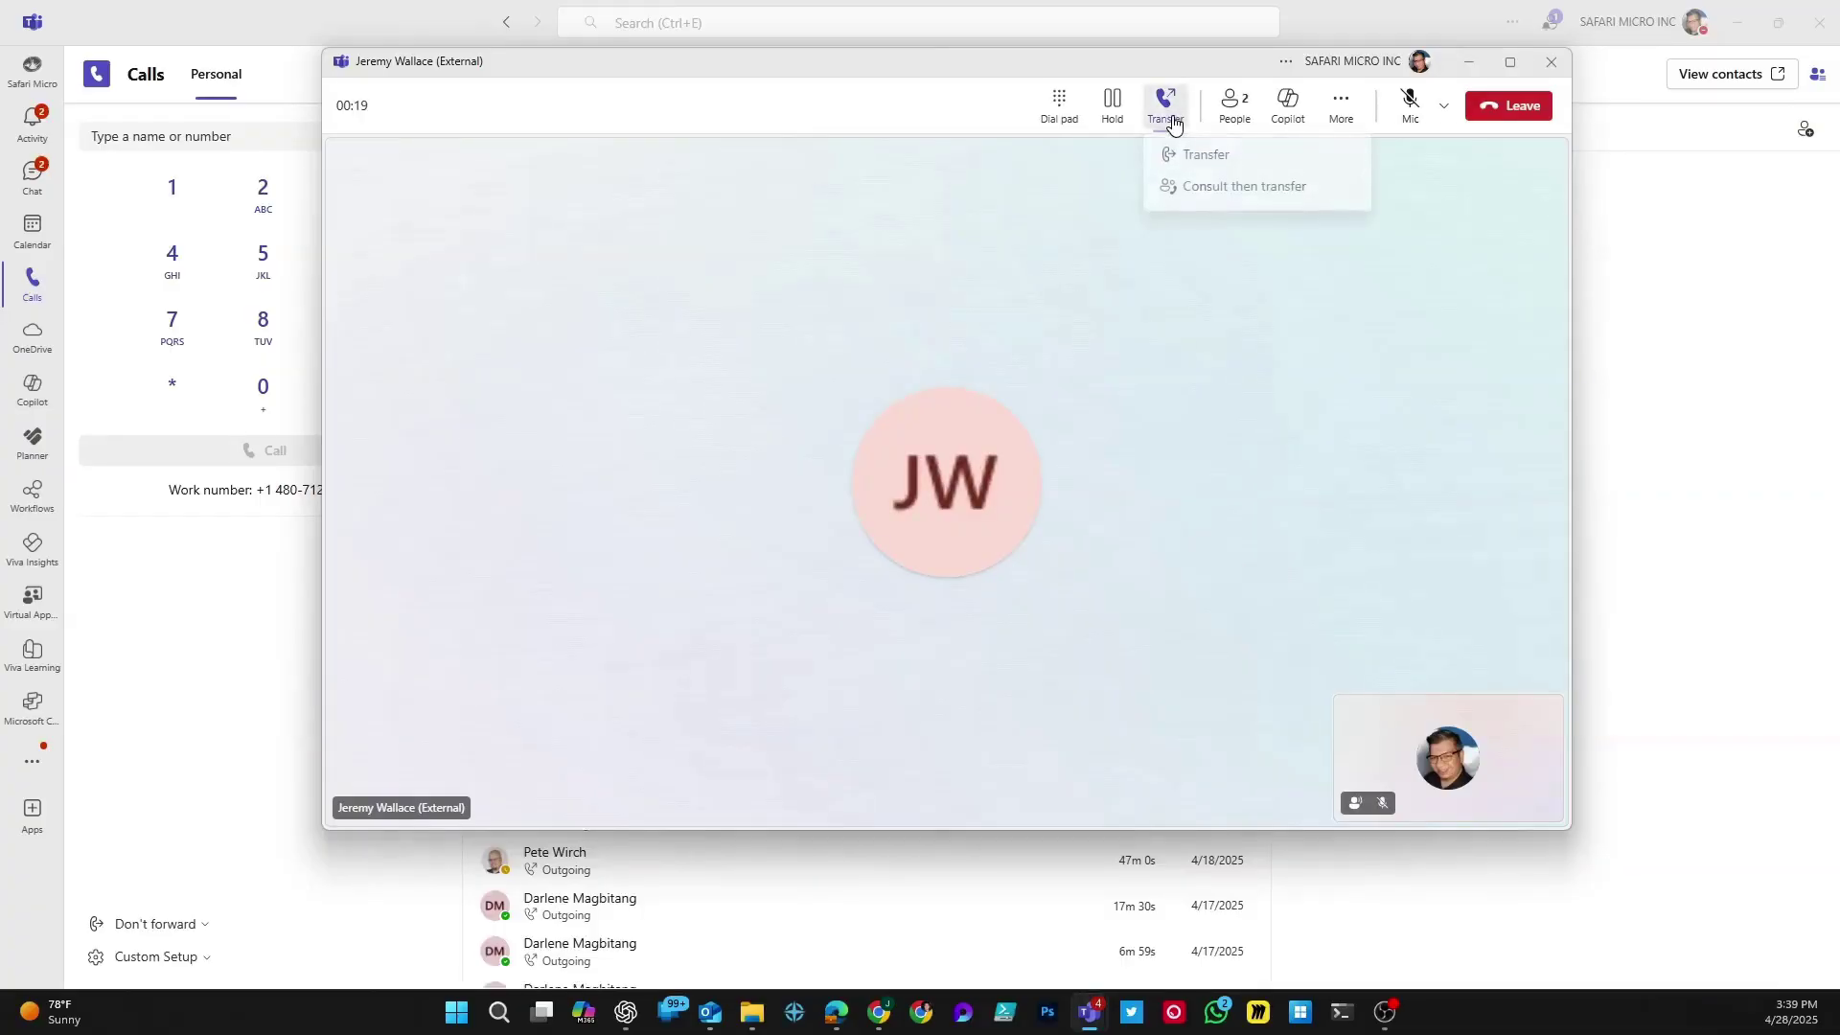
left_click(1201, 155)
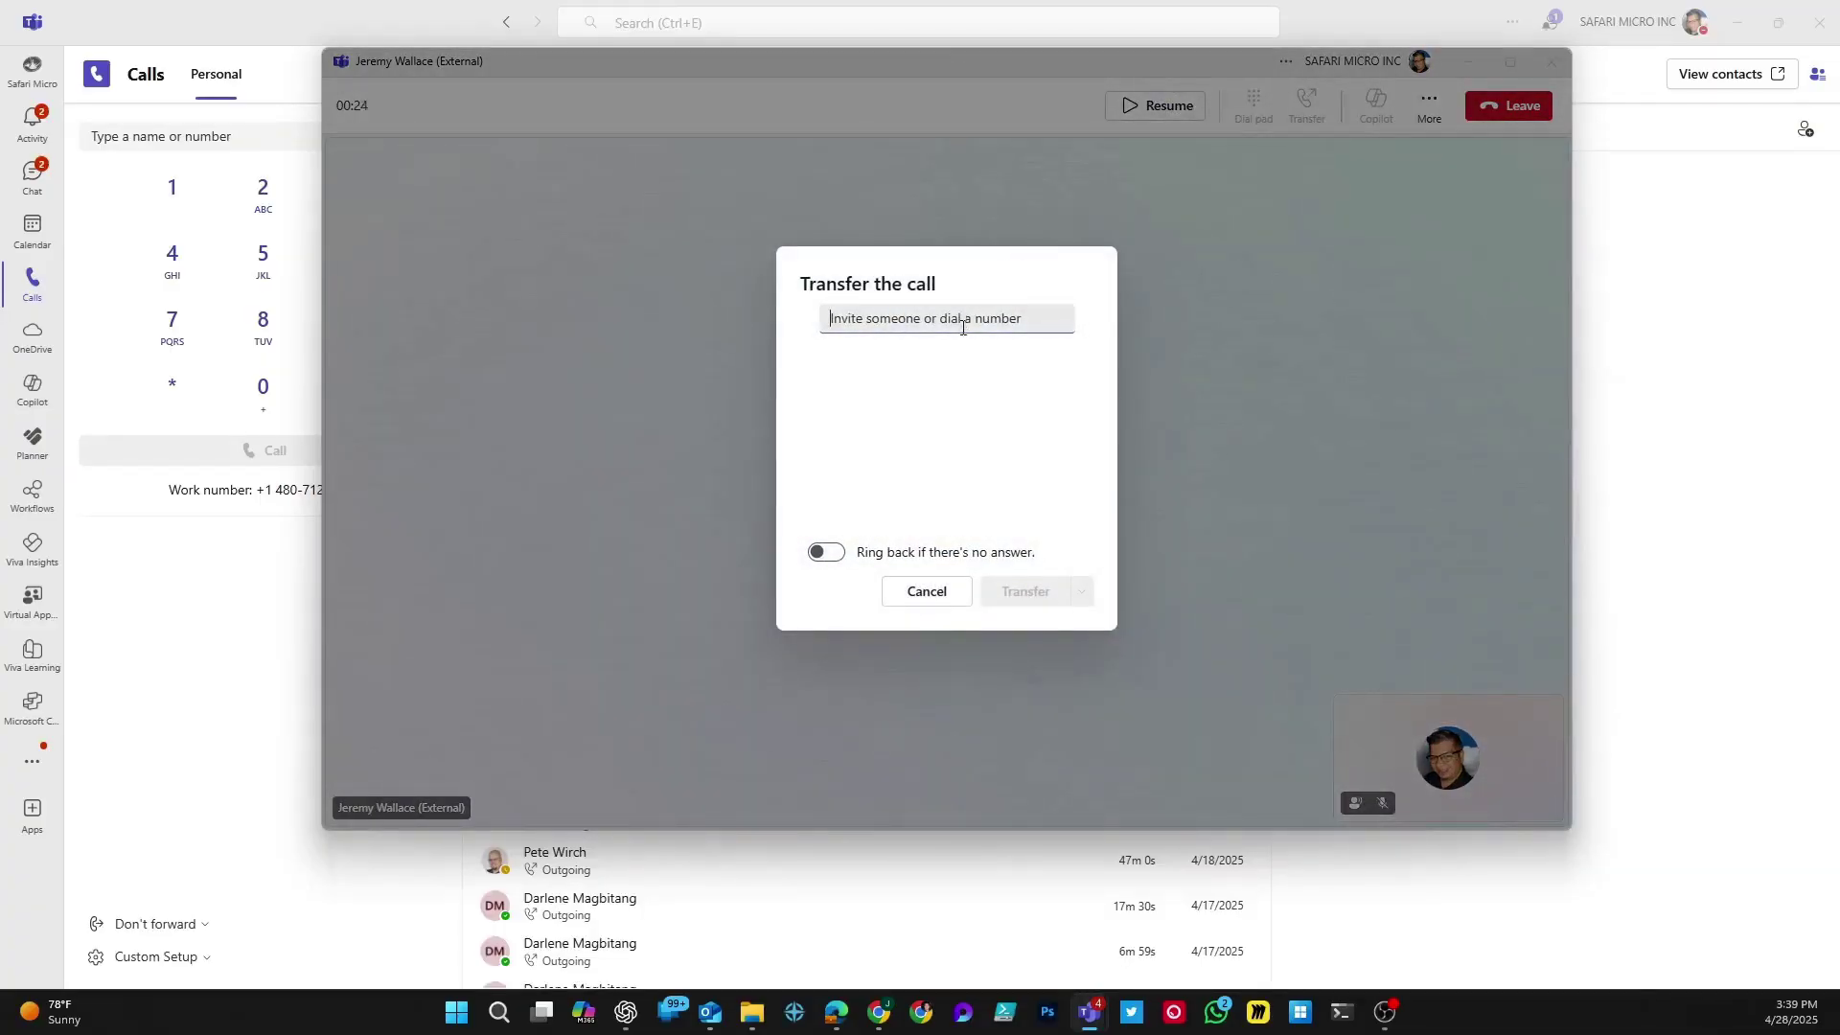
Step: Pick a colleague as transfer target, enable 'Ring back if there's no answer', then cancel
type("darlene")
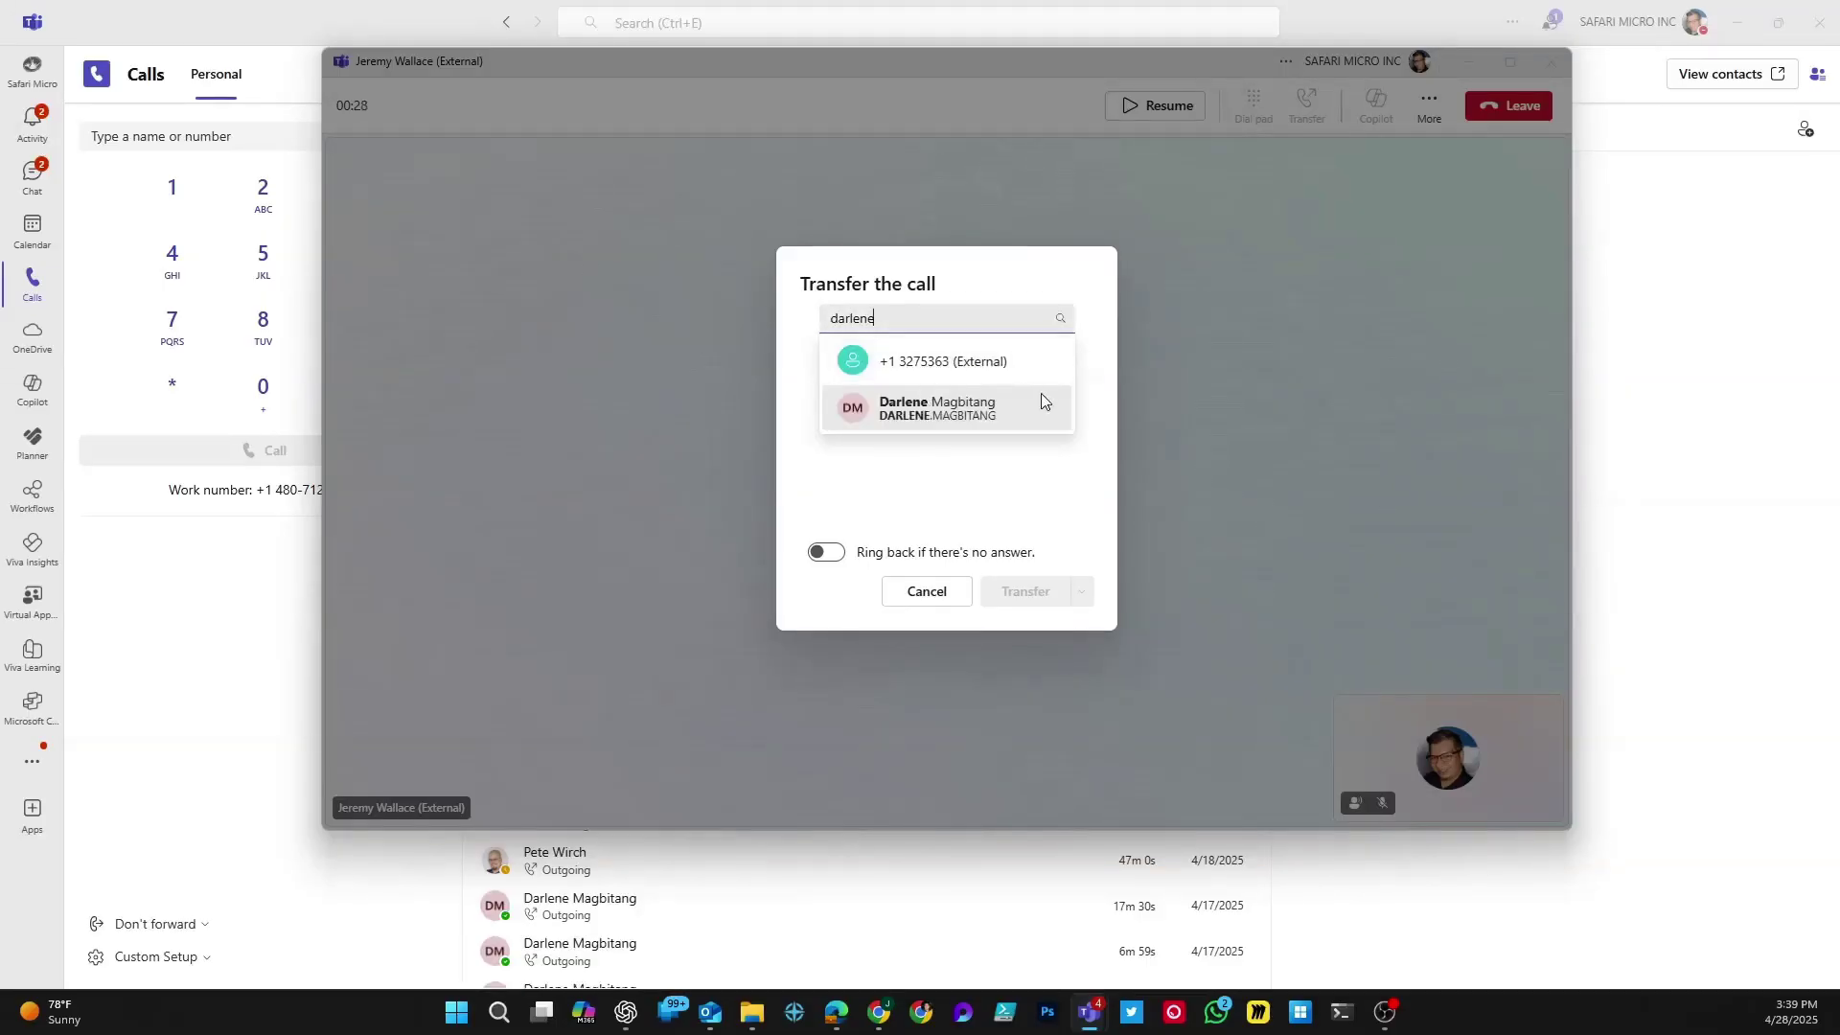
left_click(973, 410)
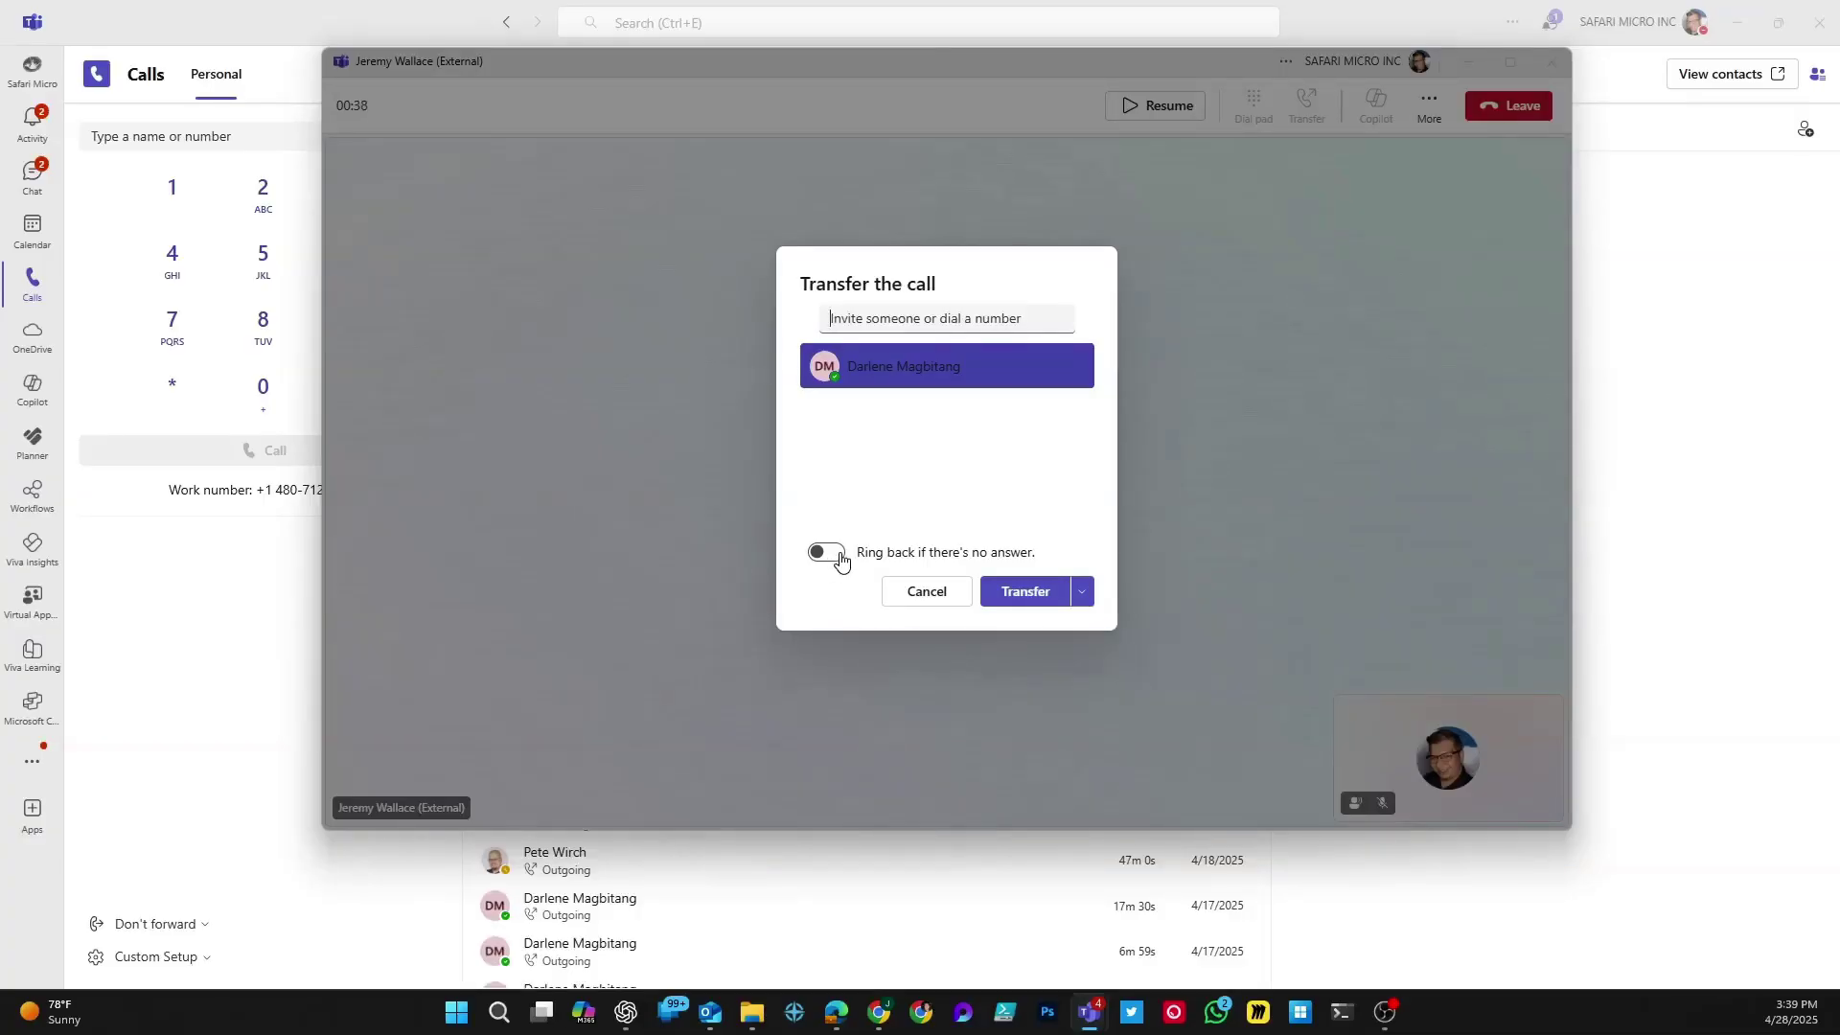
left_click(838, 556)
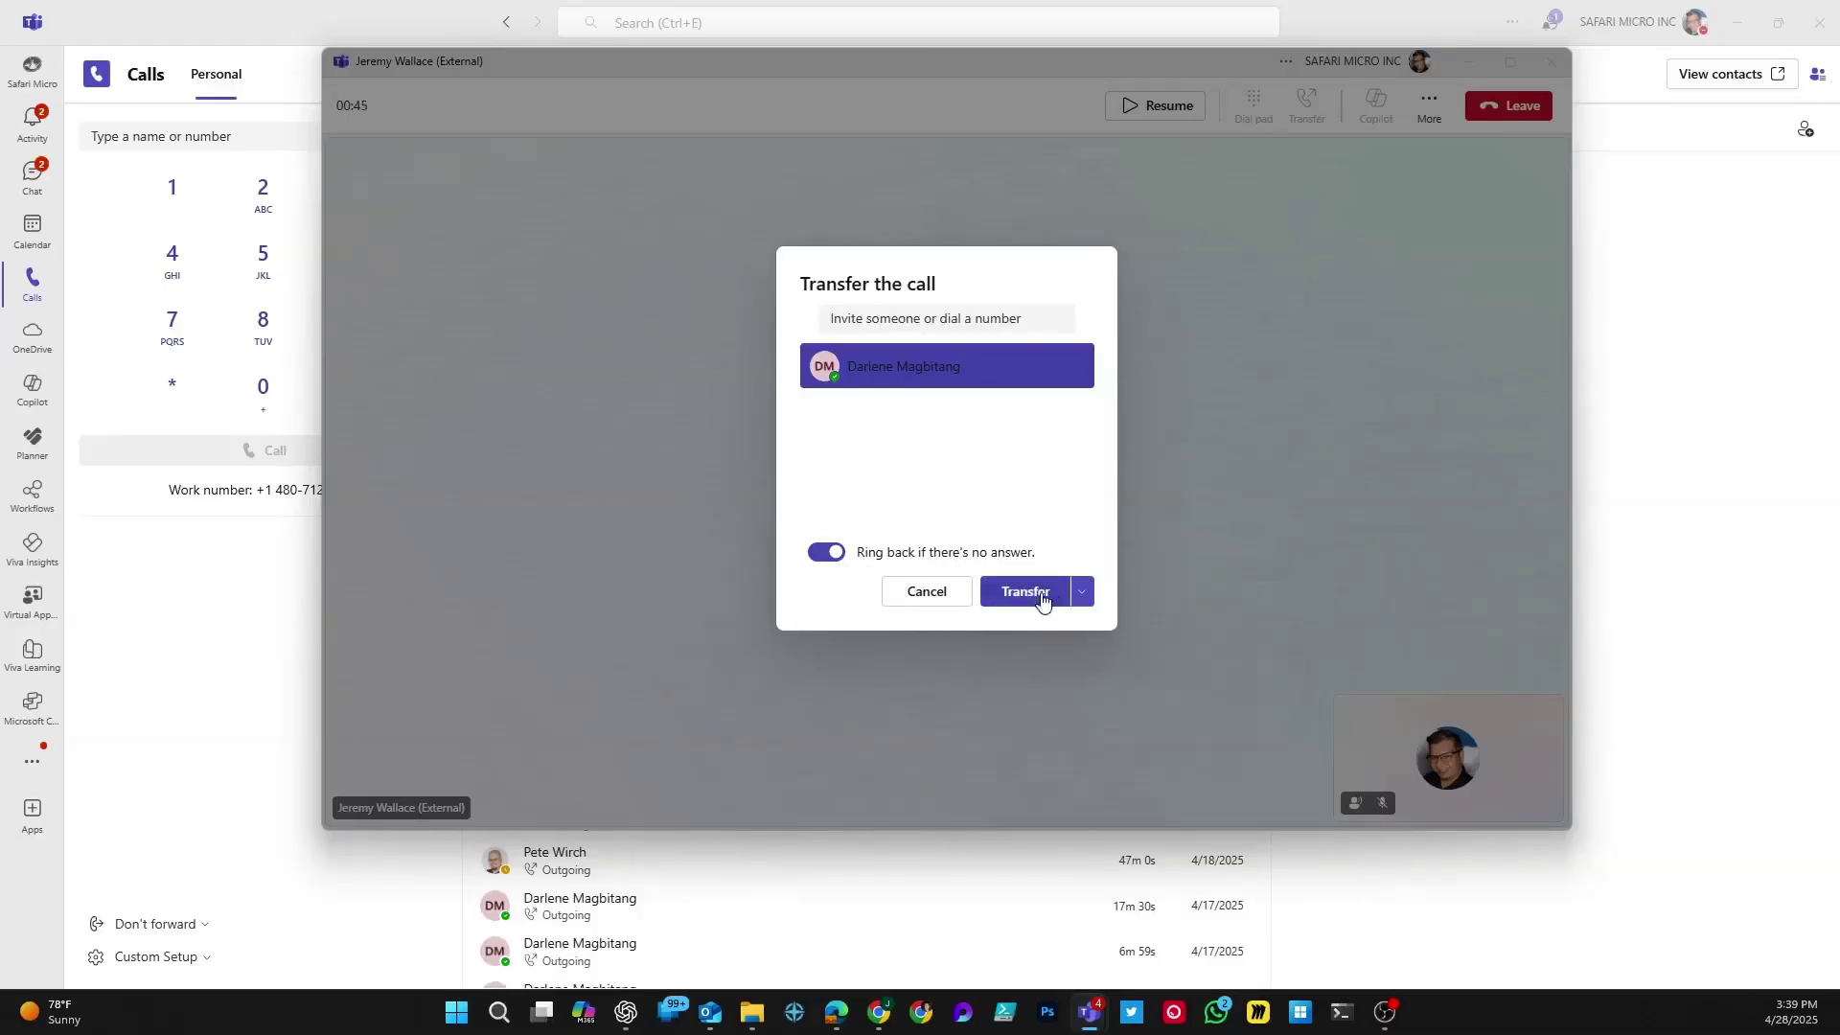
left_click(923, 592)
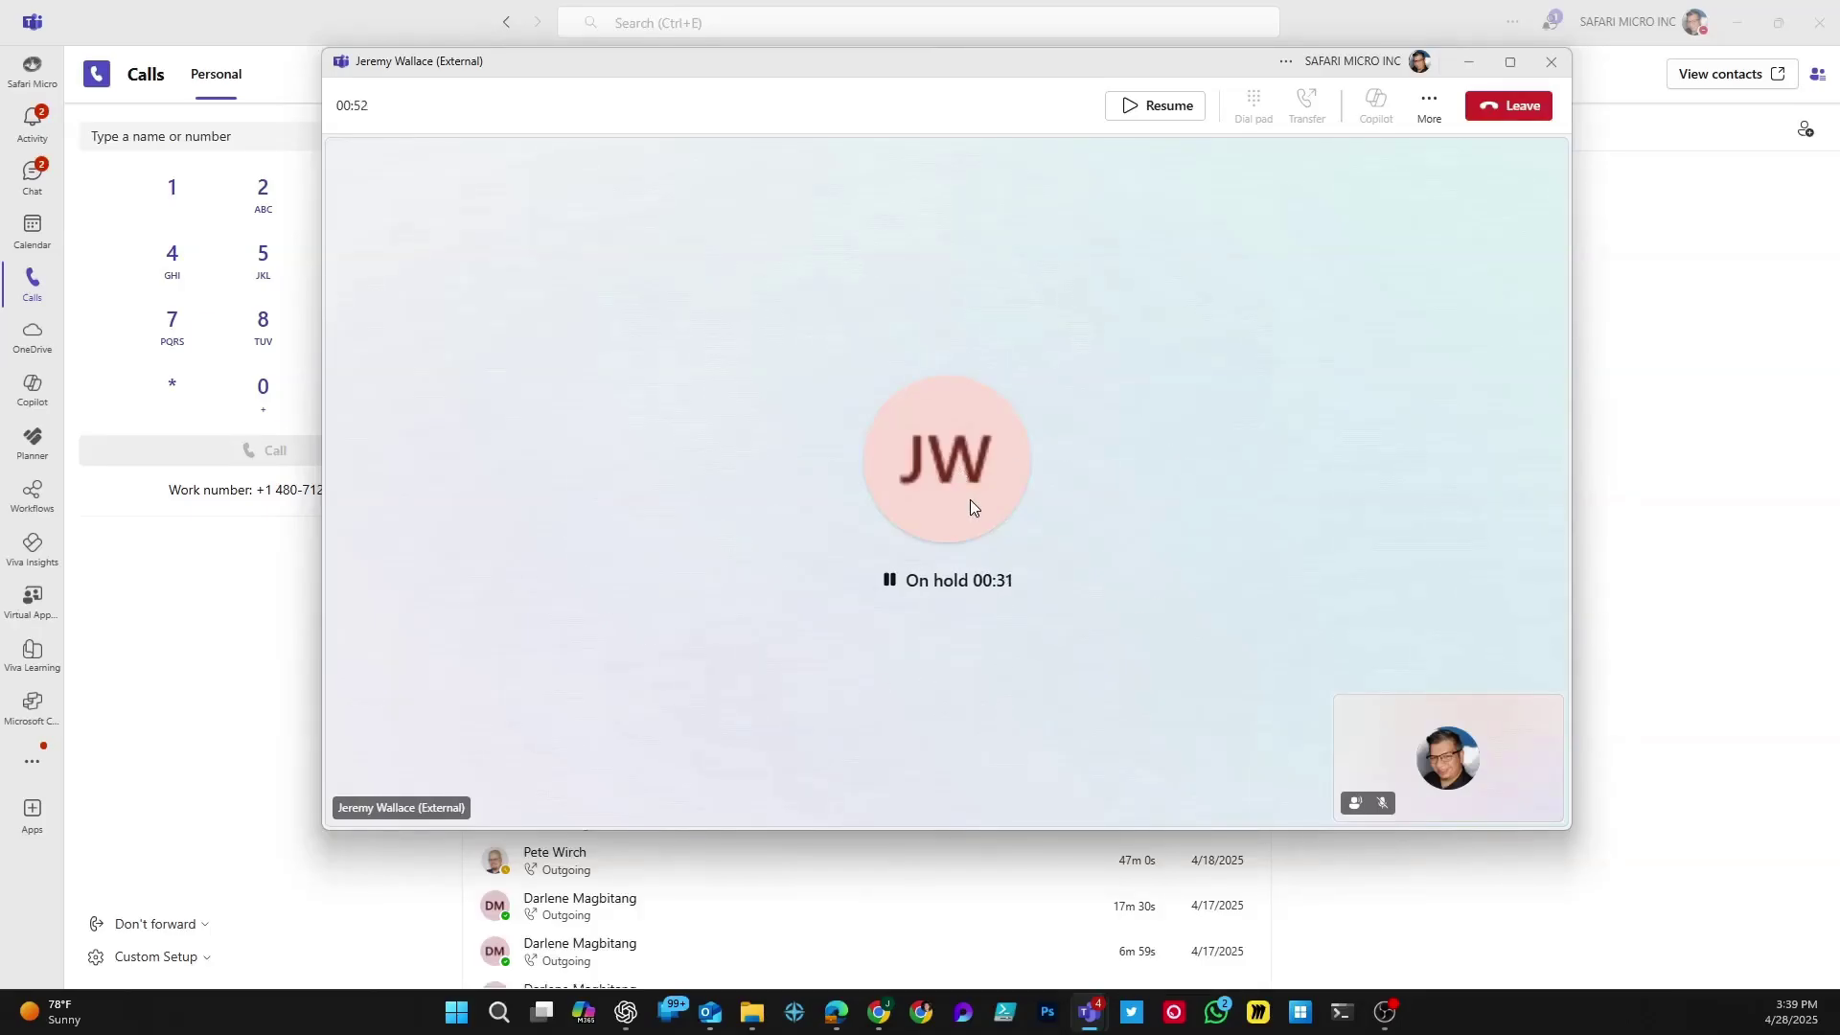
Step: Resume the held call and start typing a colleague's name to invite them
left_click(1126, 107)
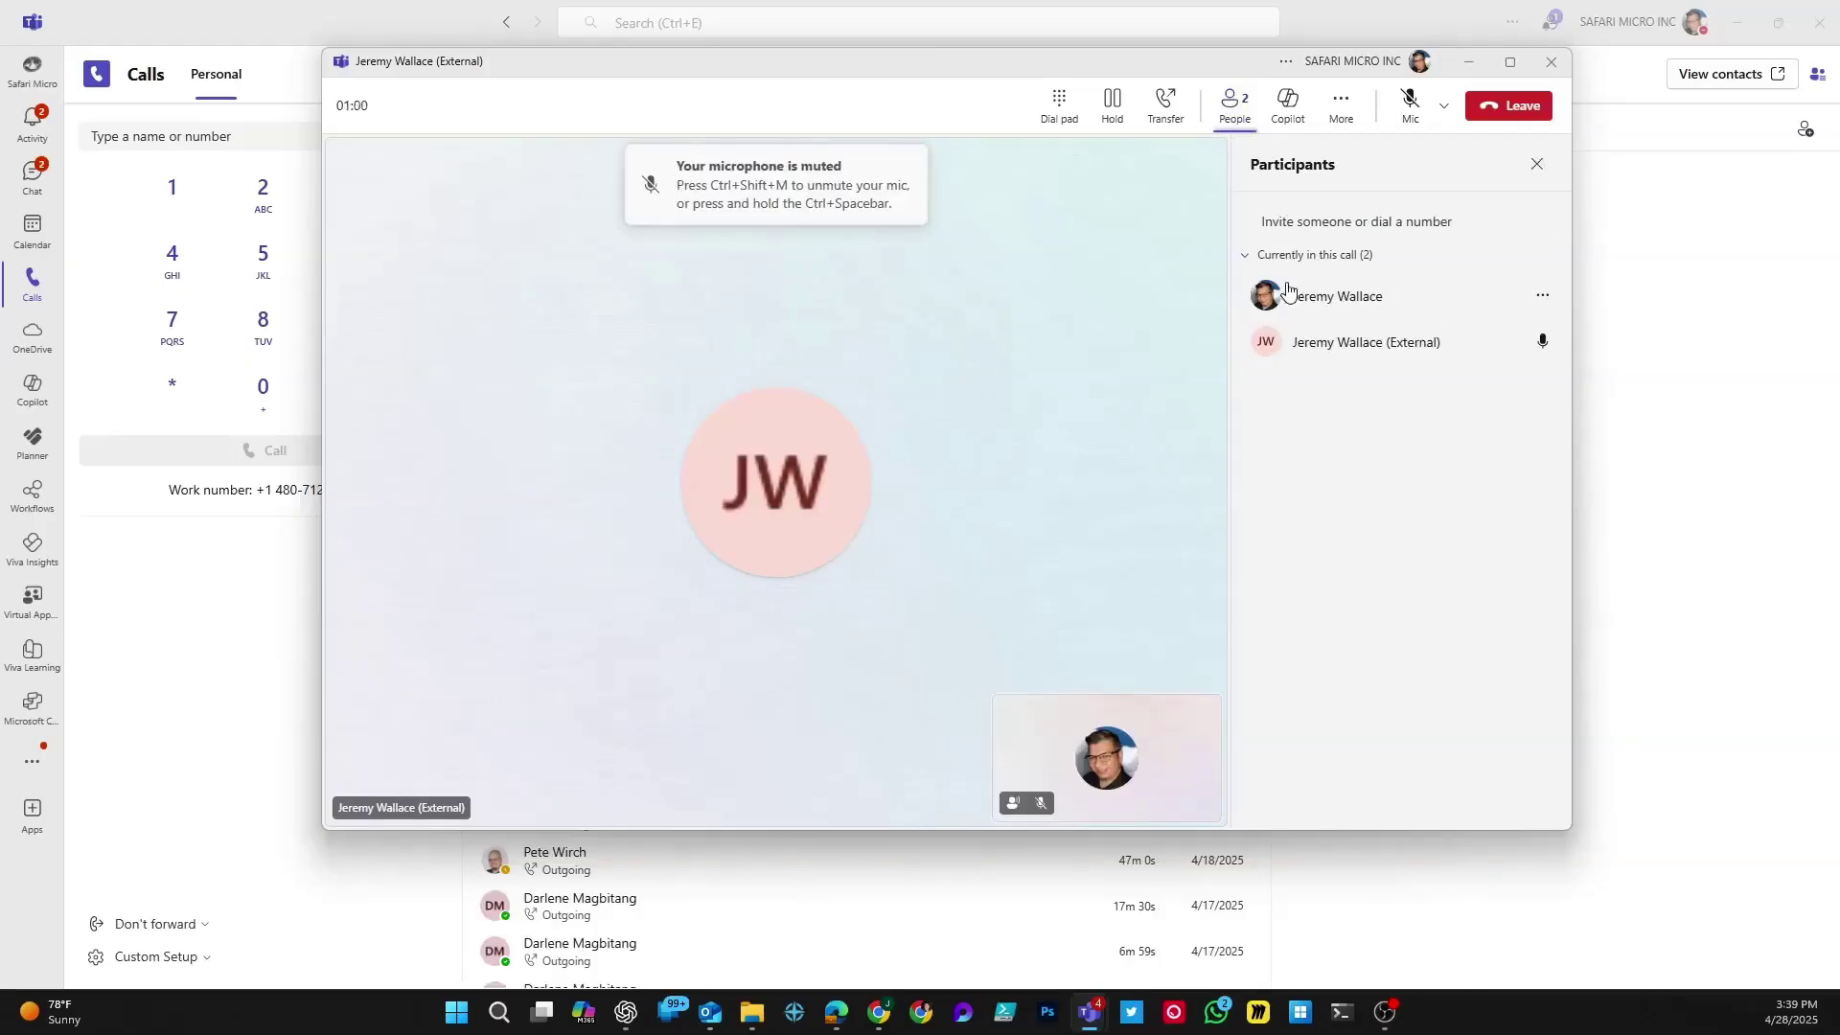
left_click(1317, 213)
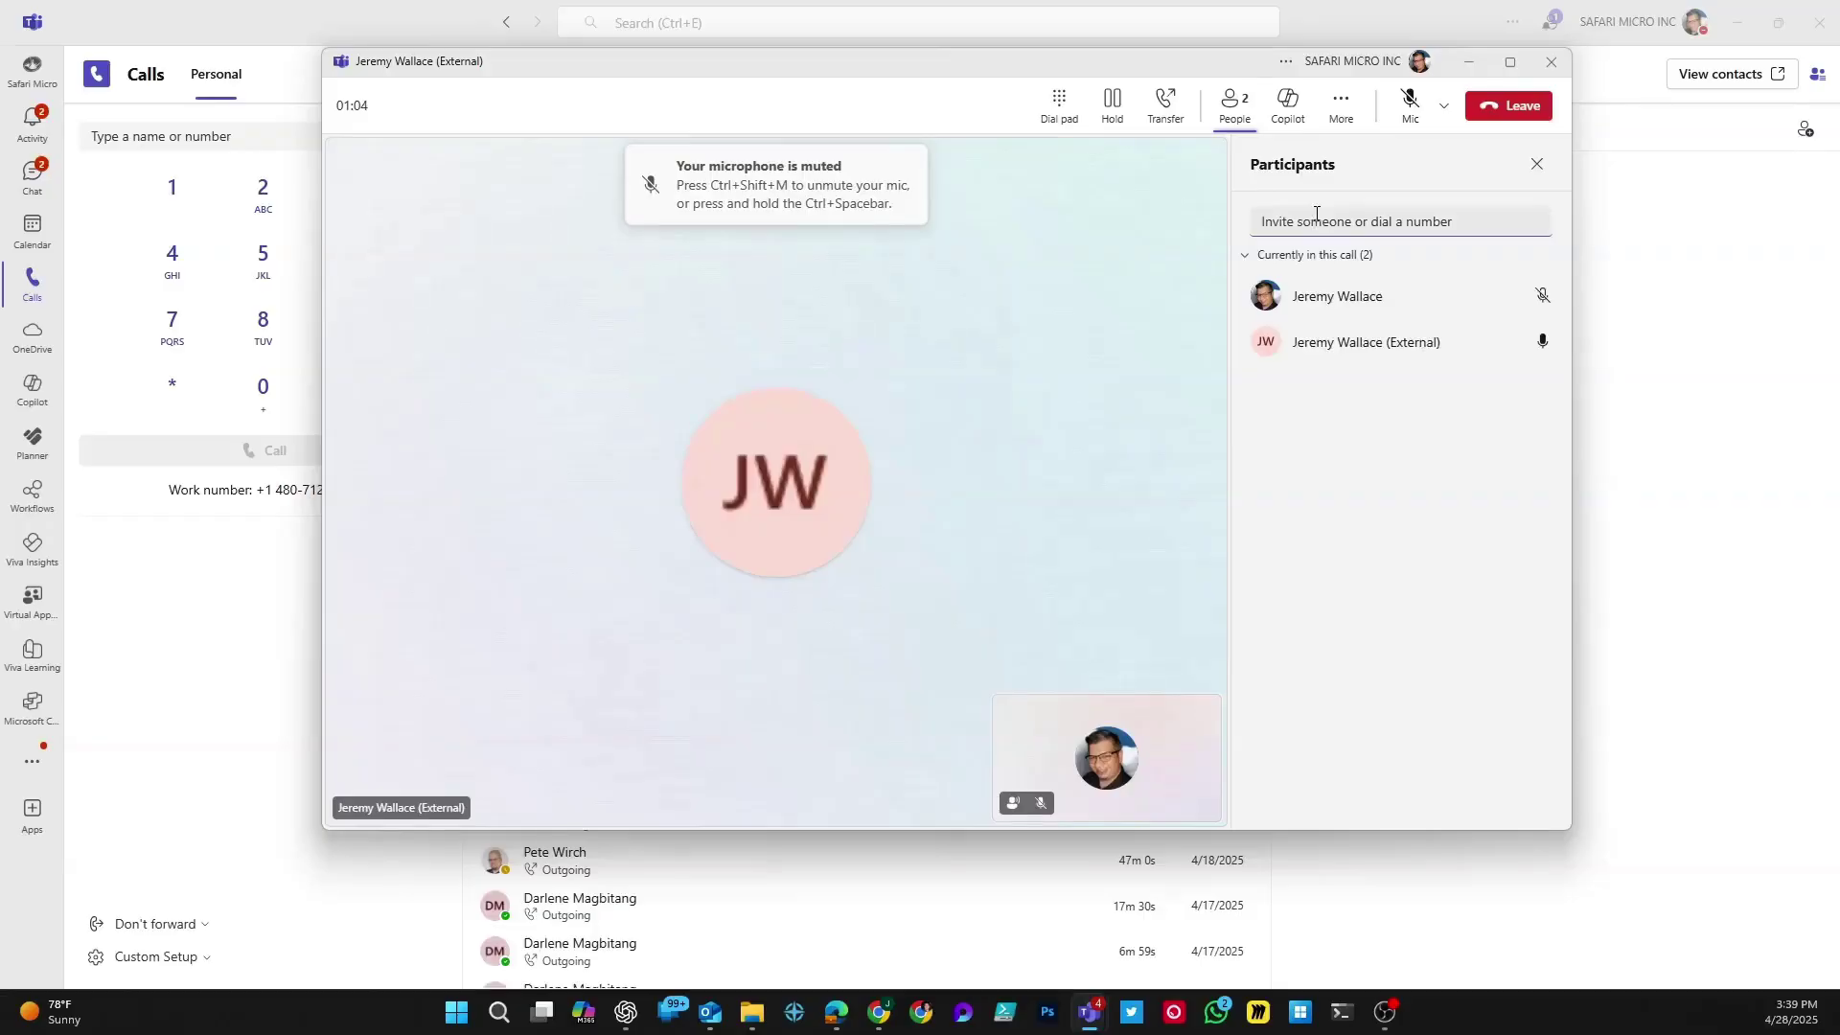
type("seans")
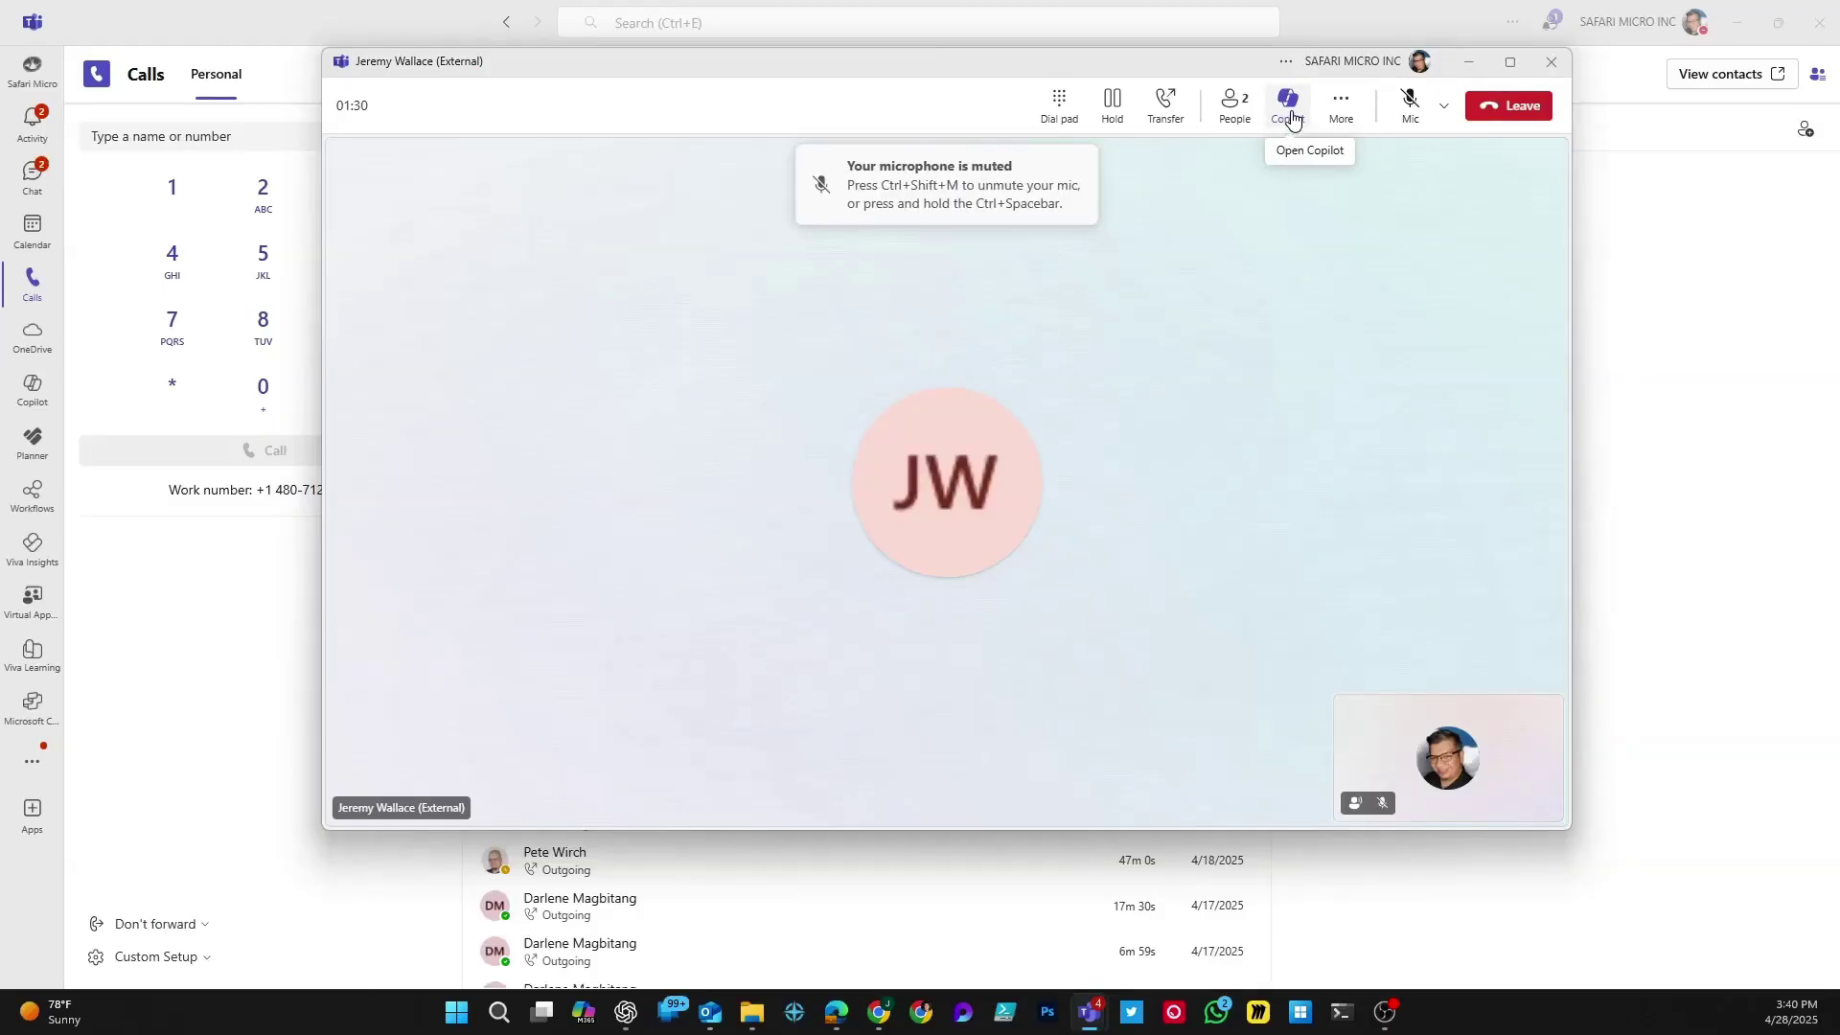
Step: Start transcription via More > Record and transcribe, confirming English (US) as the spoken language
left_click(1355, 109)
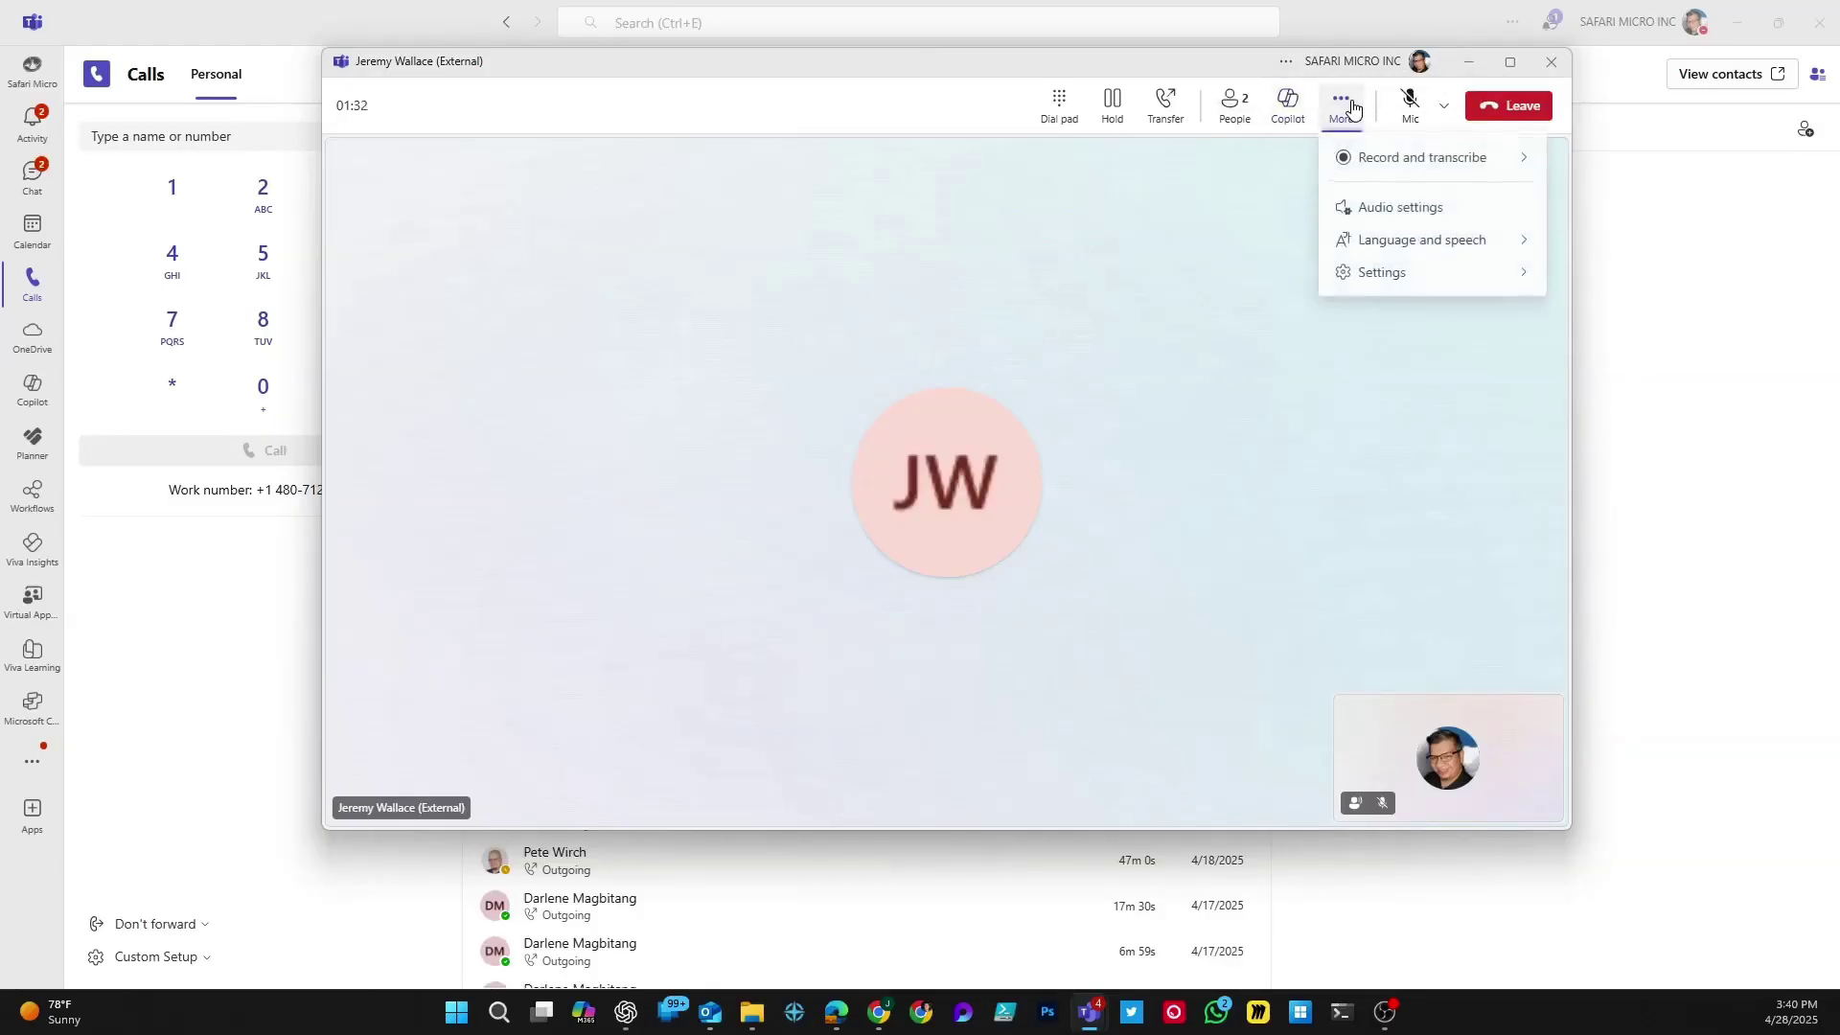
mouse_move(1439, 164)
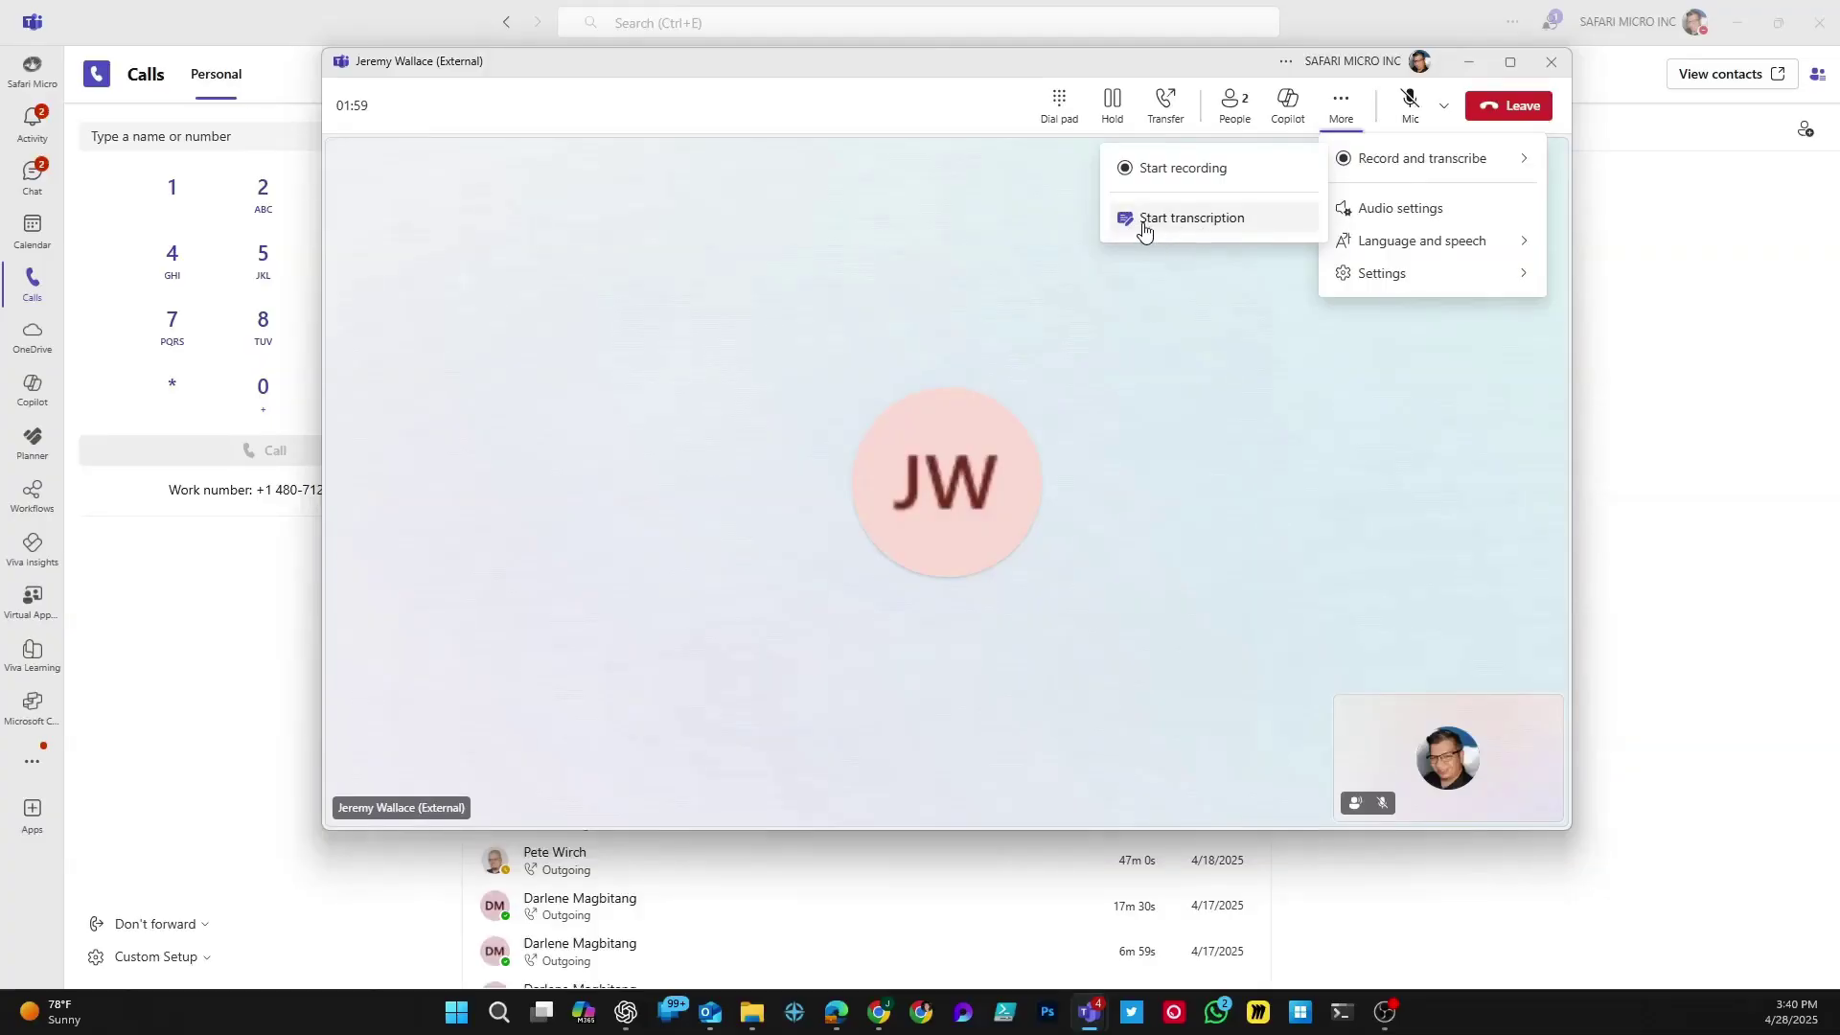
left_click(1195, 222)
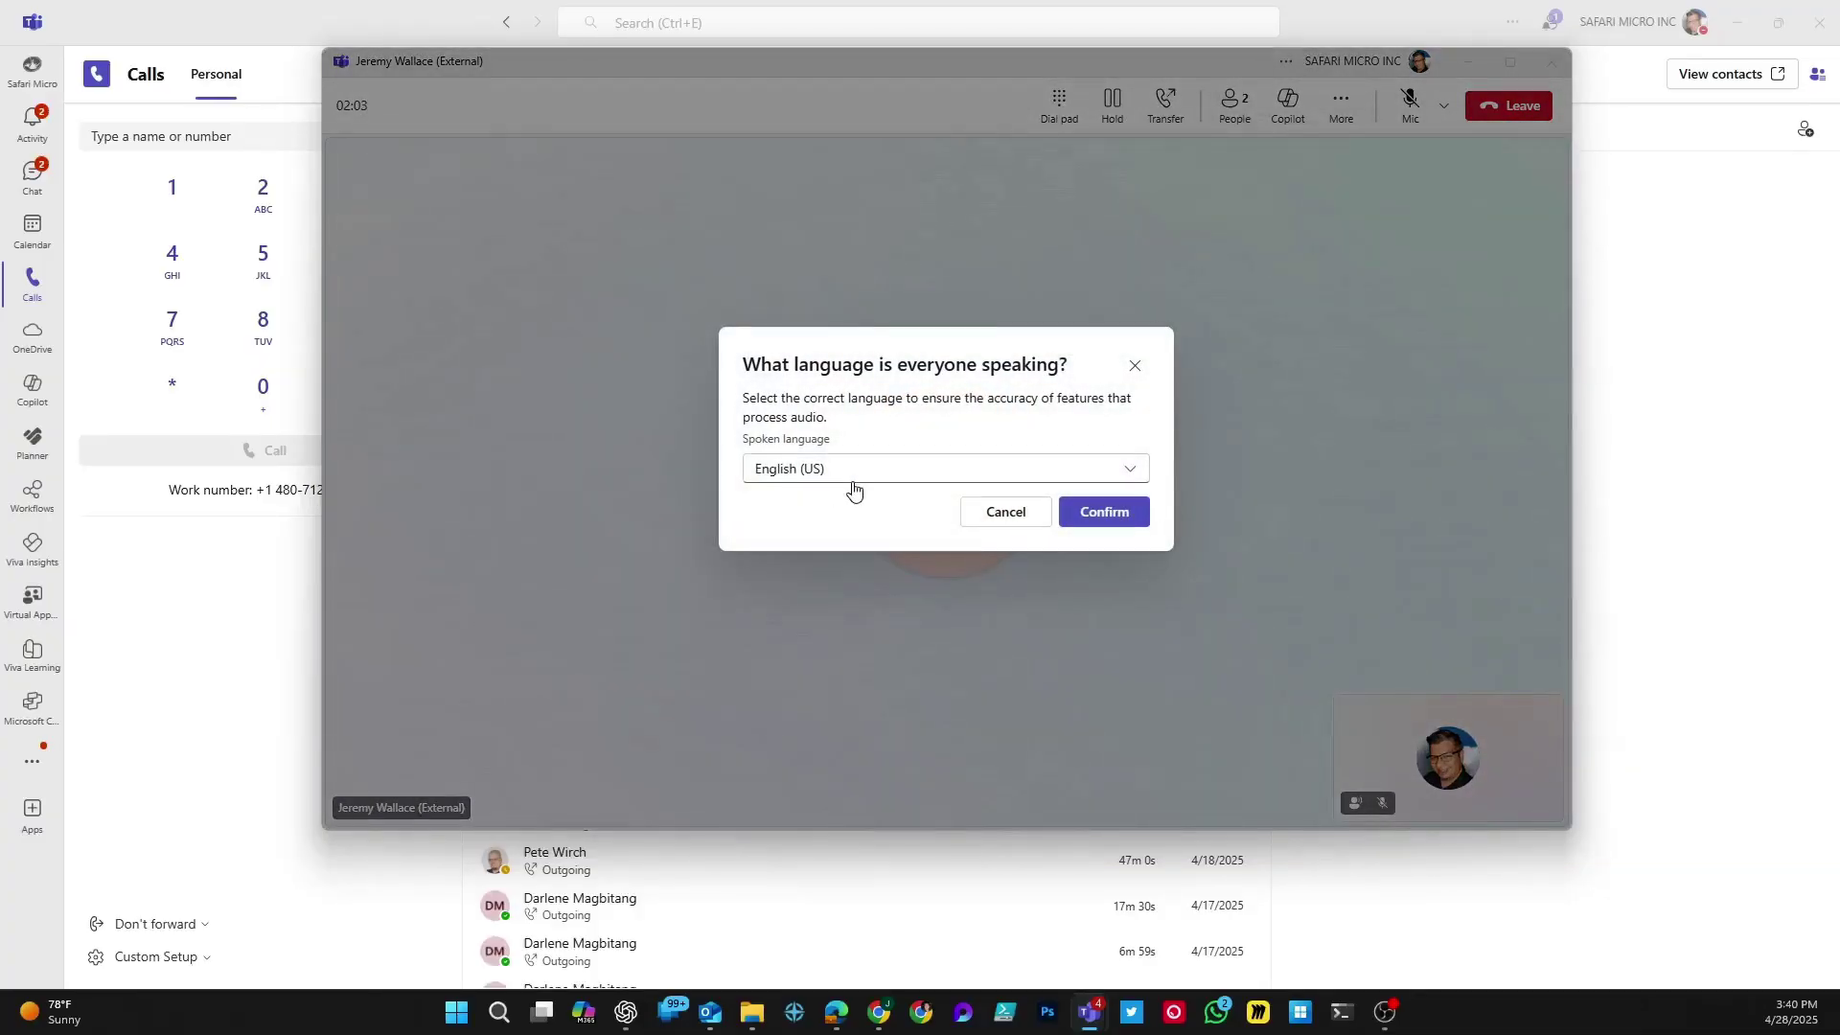
left_click(1116, 519)
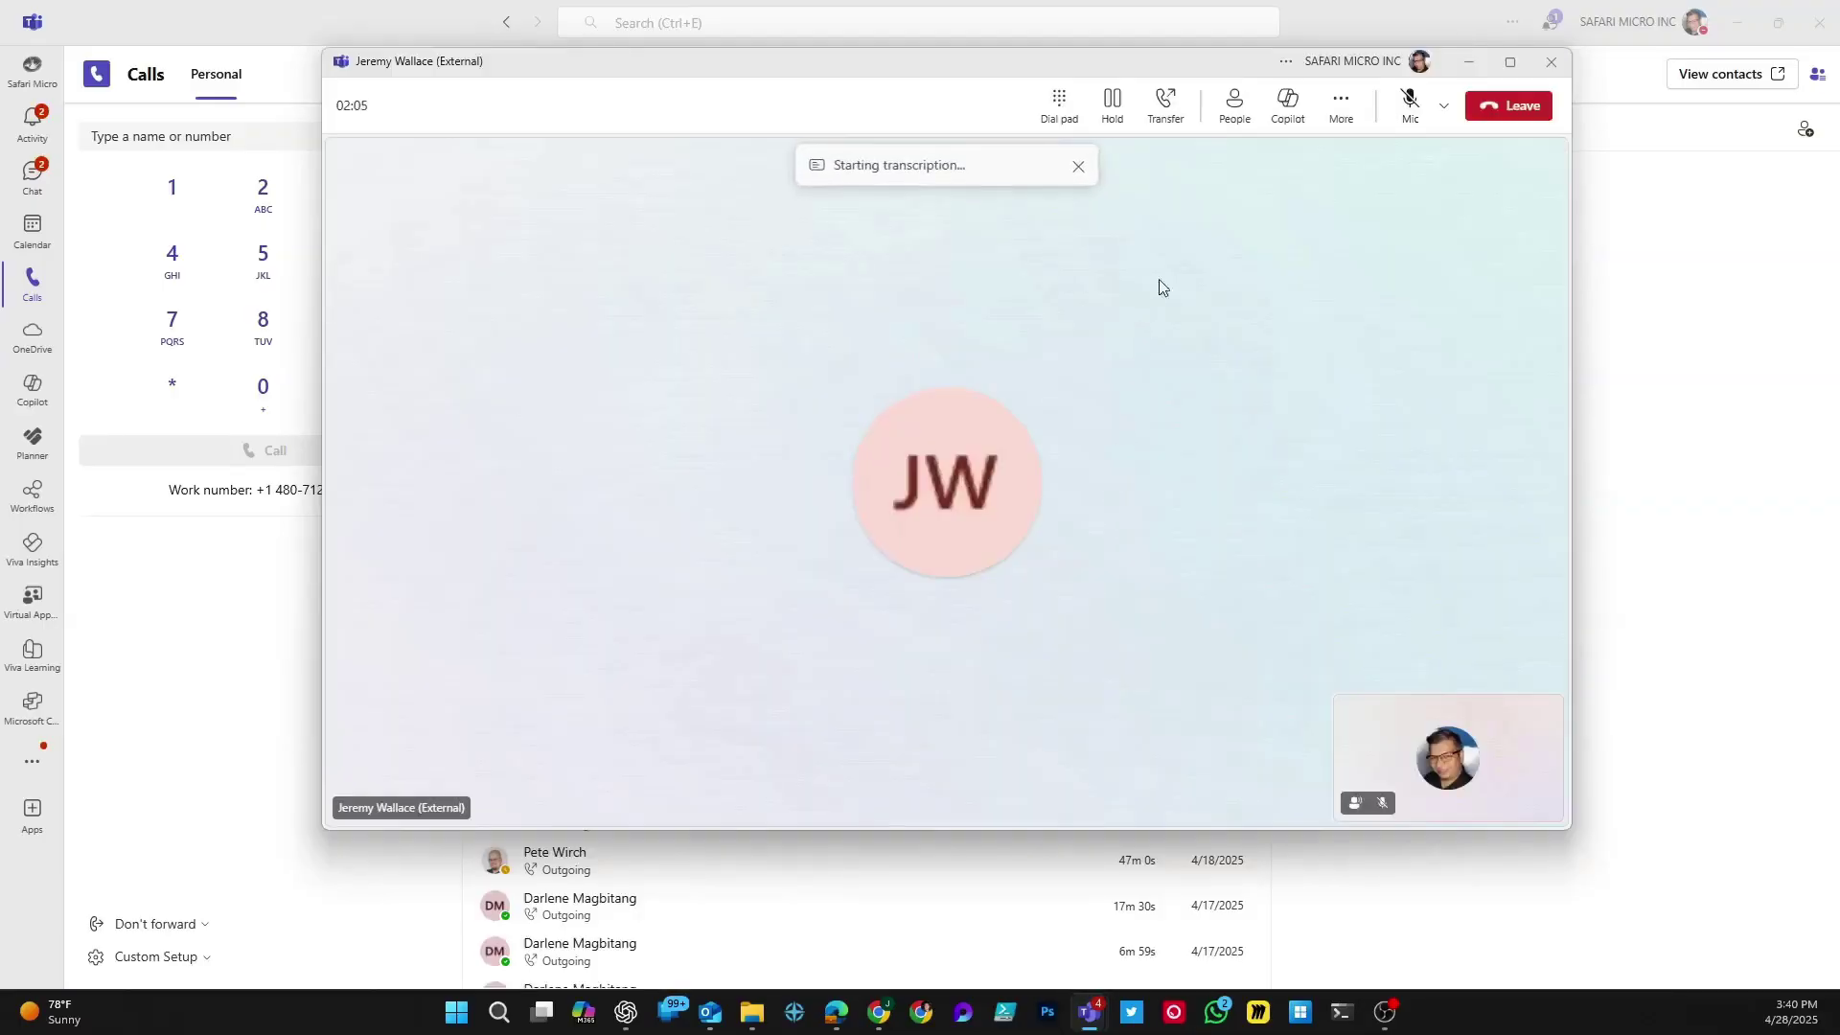
left_click(1341, 99)
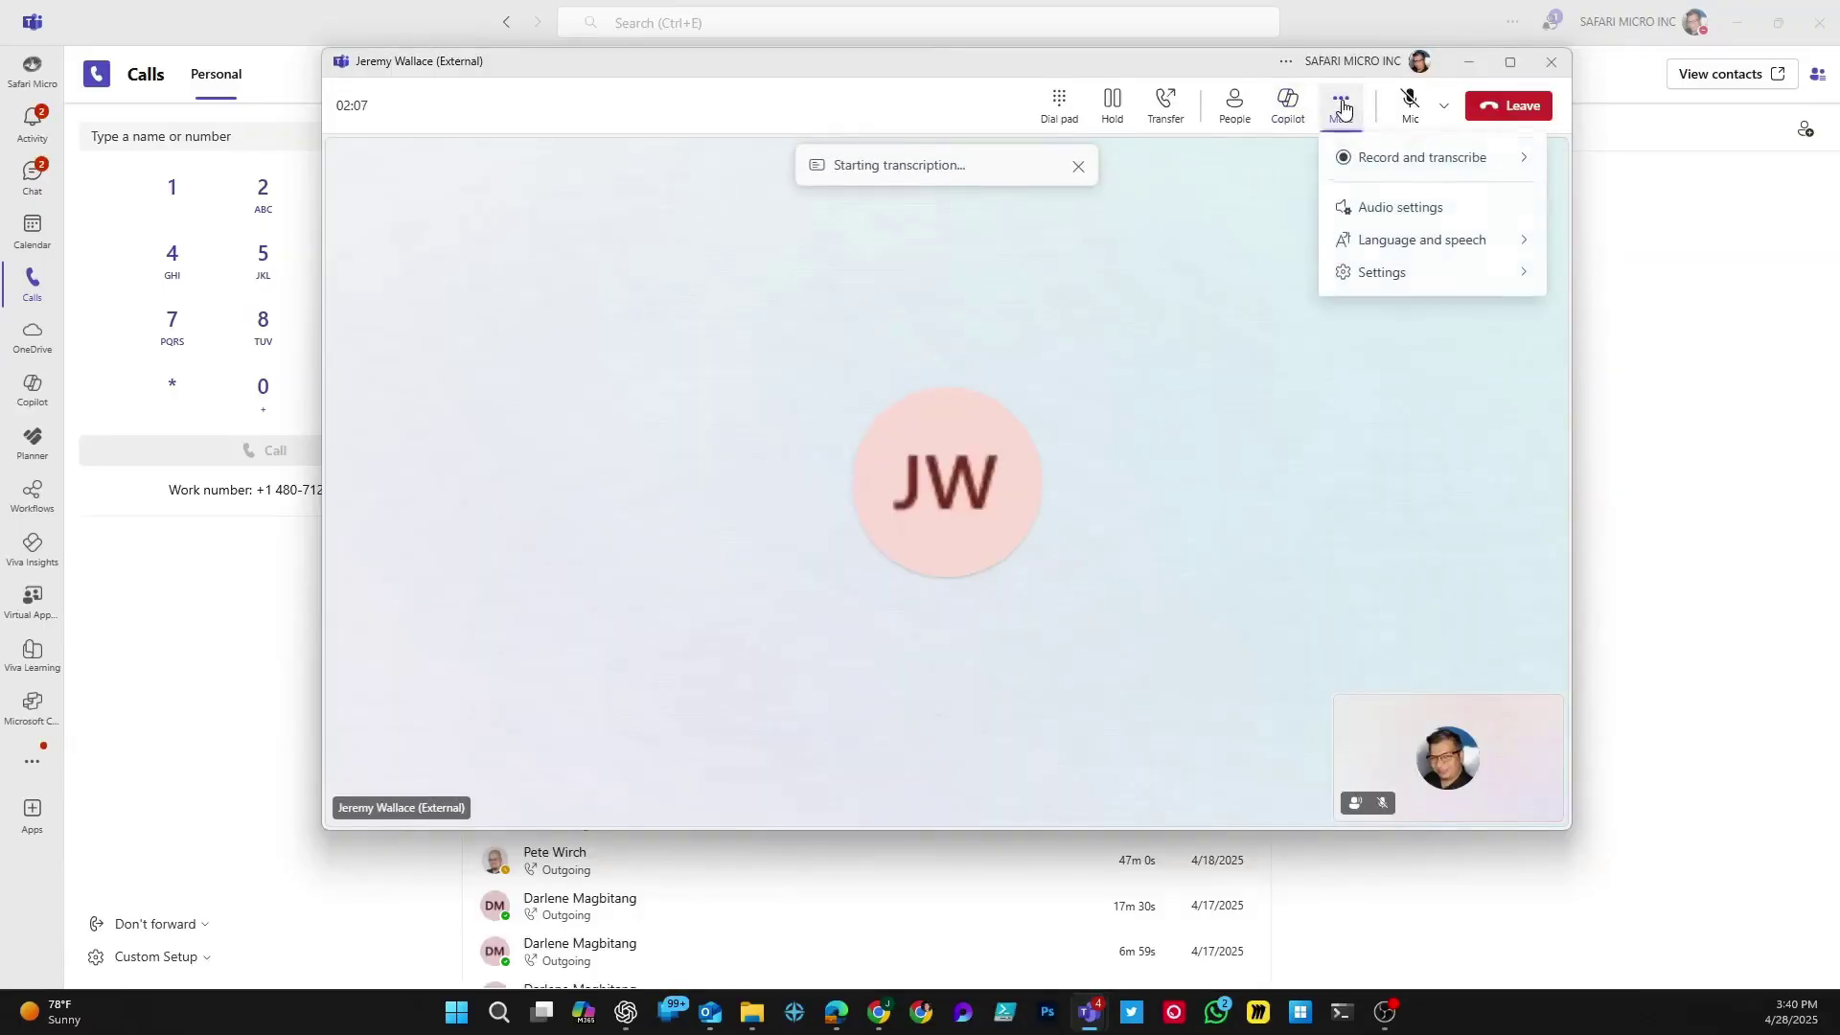
left_click(1213, 69)
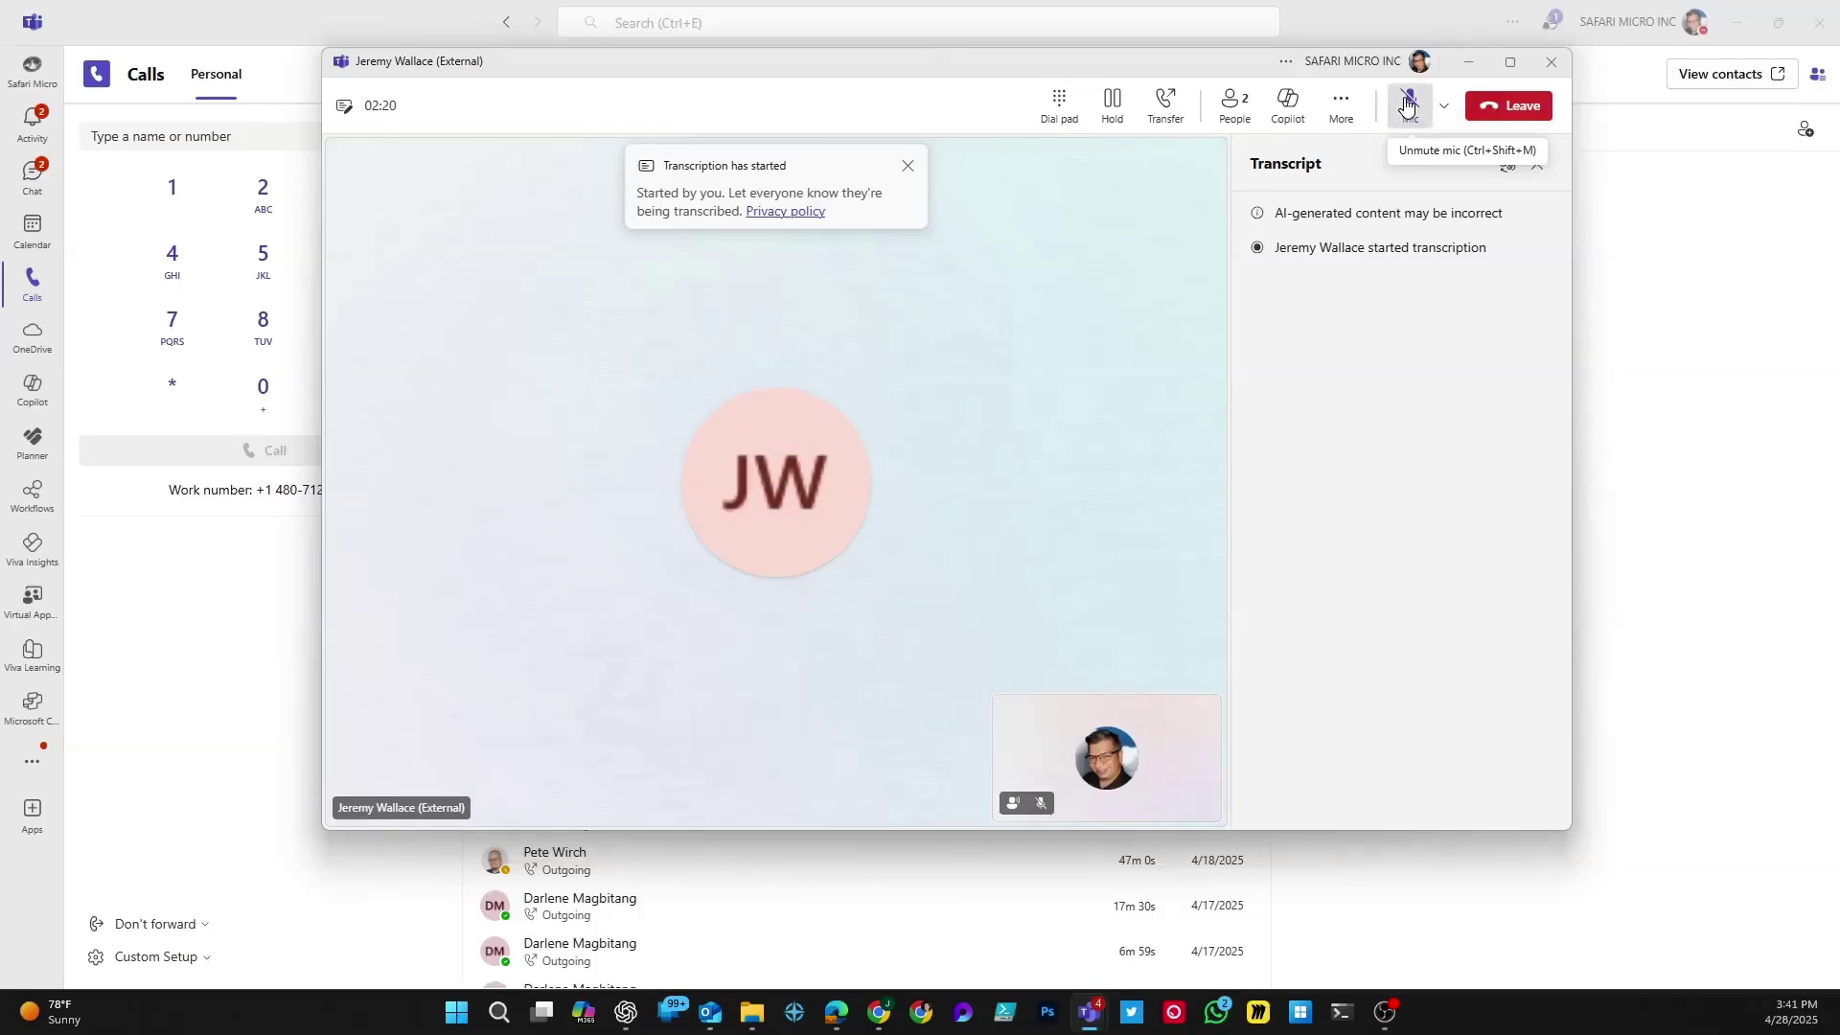
Step: Unmute briefly so speech enters the transcript, mute again, then stop transcription and dismiss the notice
left_click(1408, 104)
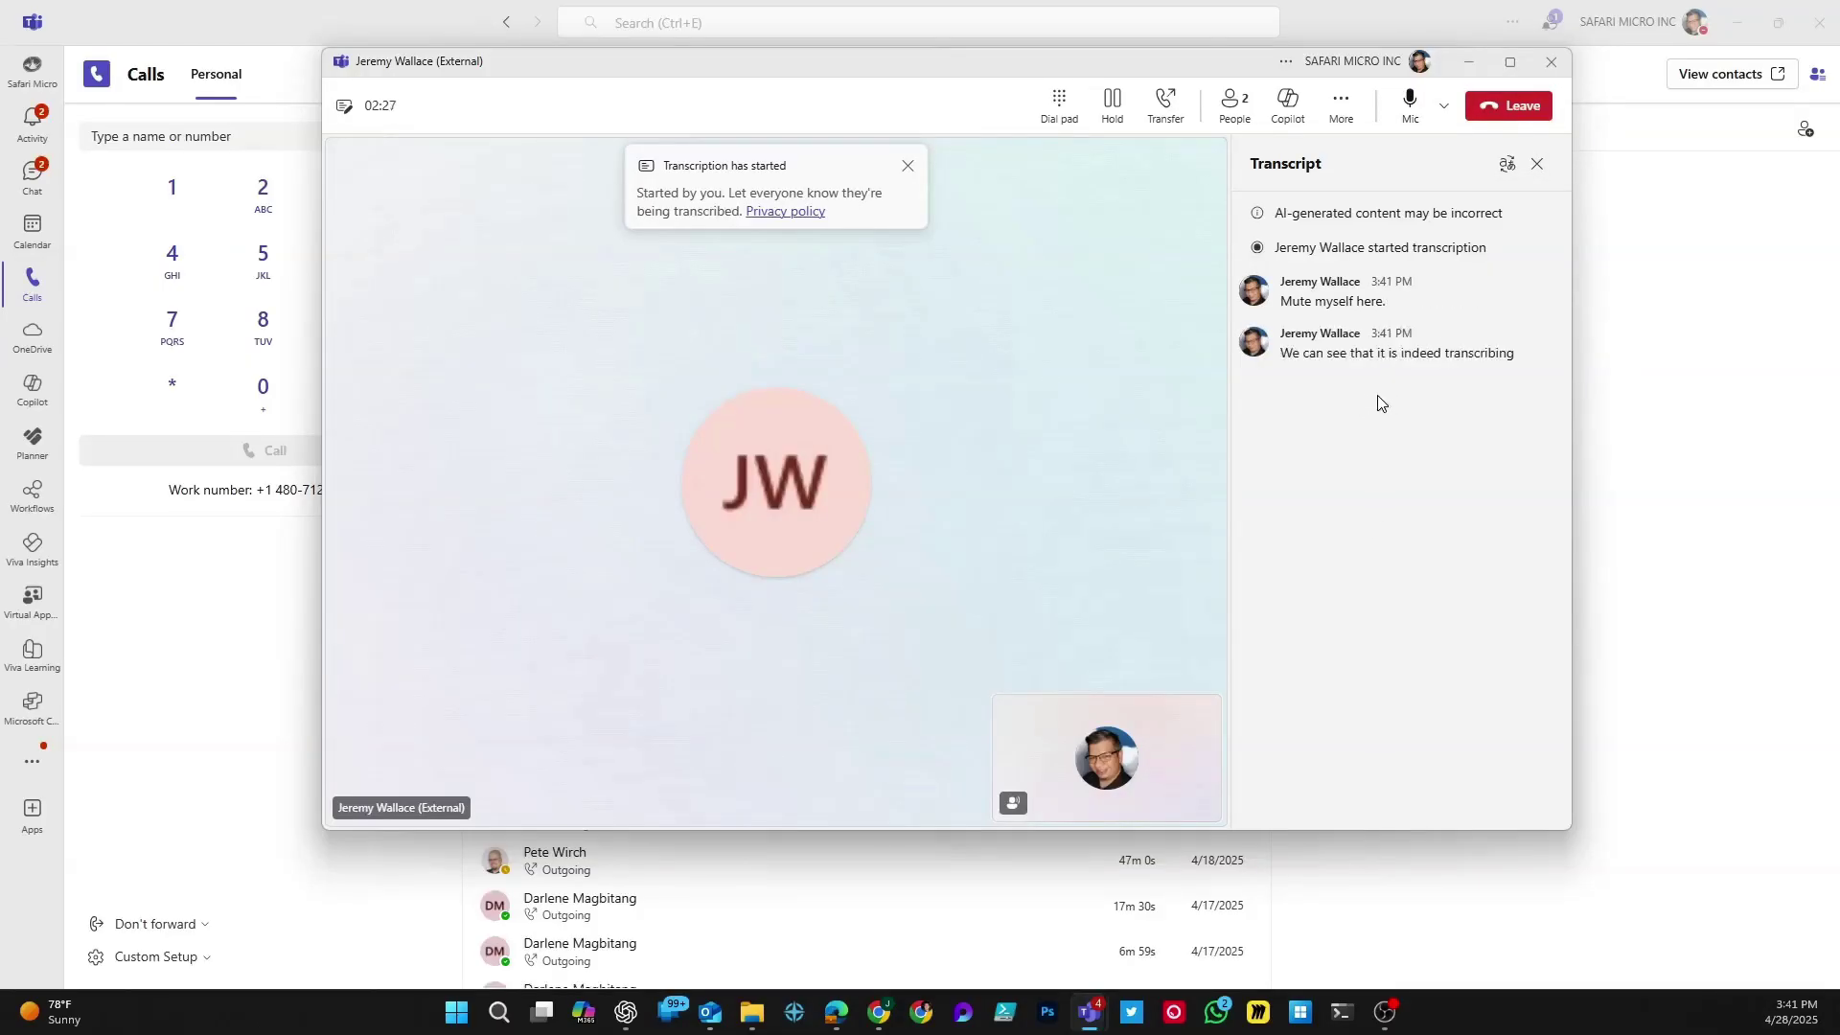
left_click(1407, 103)
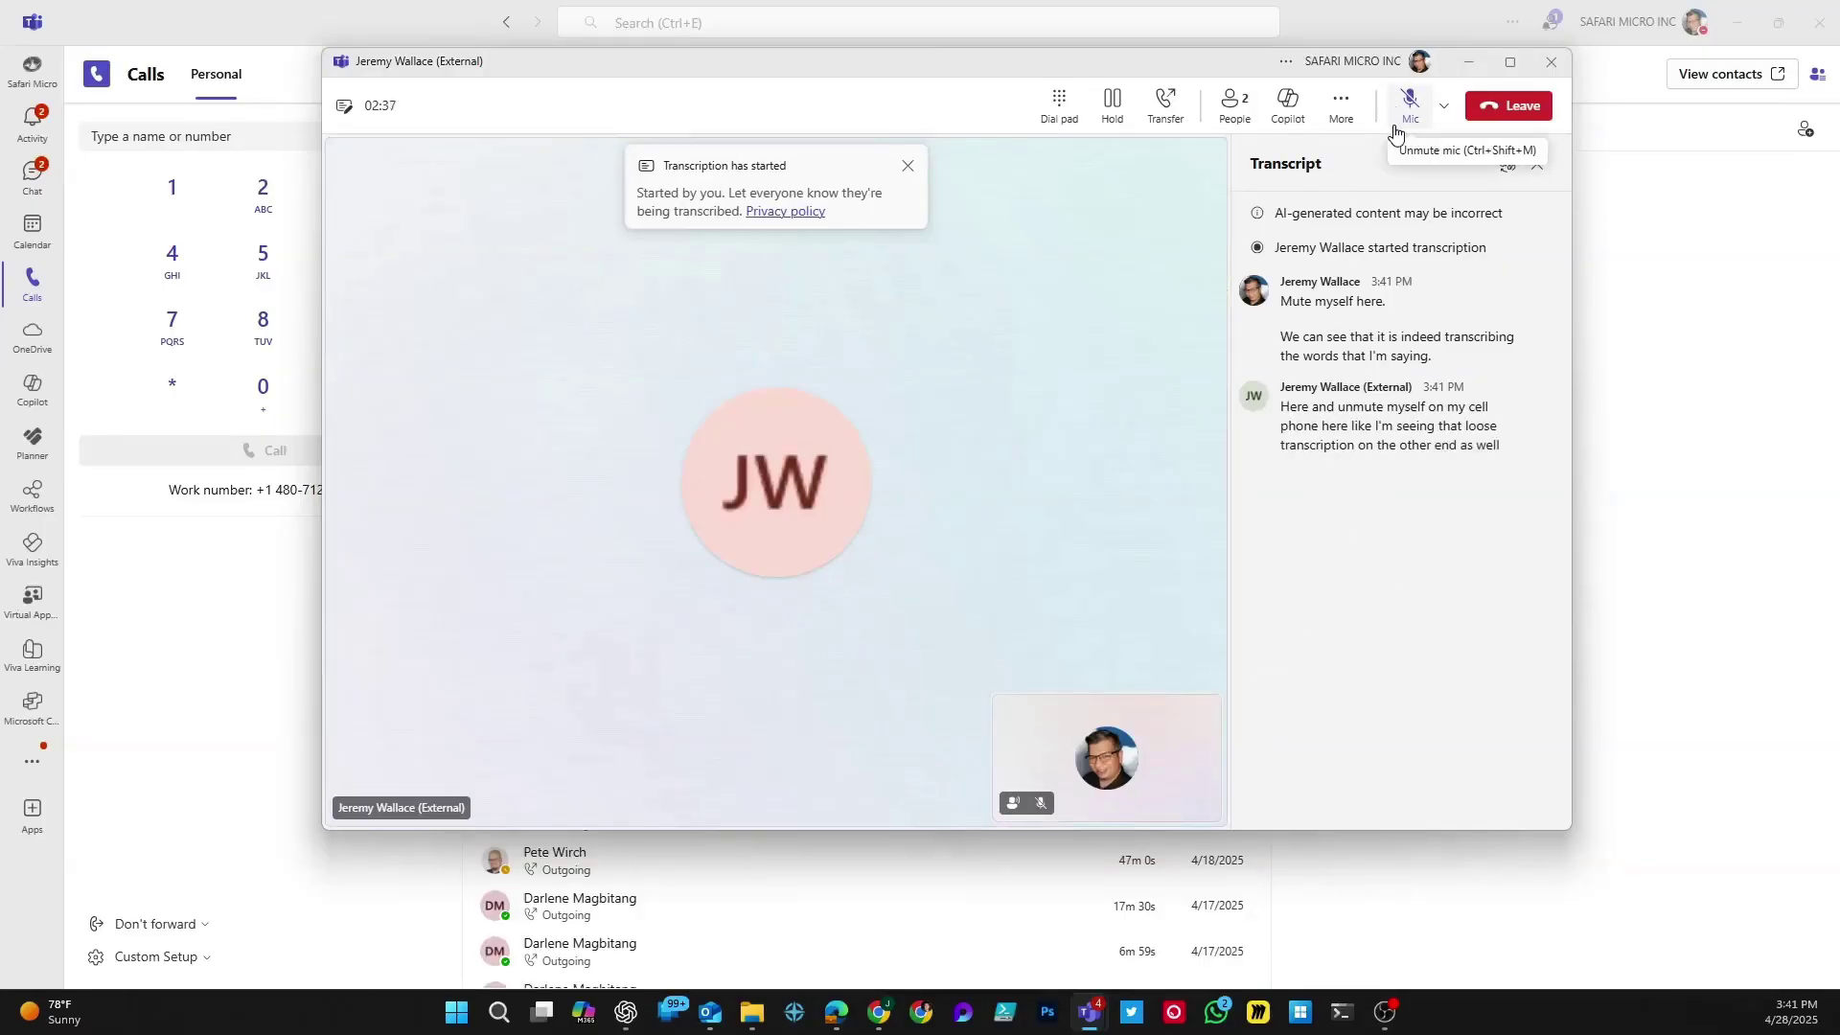
left_click(1355, 113)
mouse_move(1367, 170)
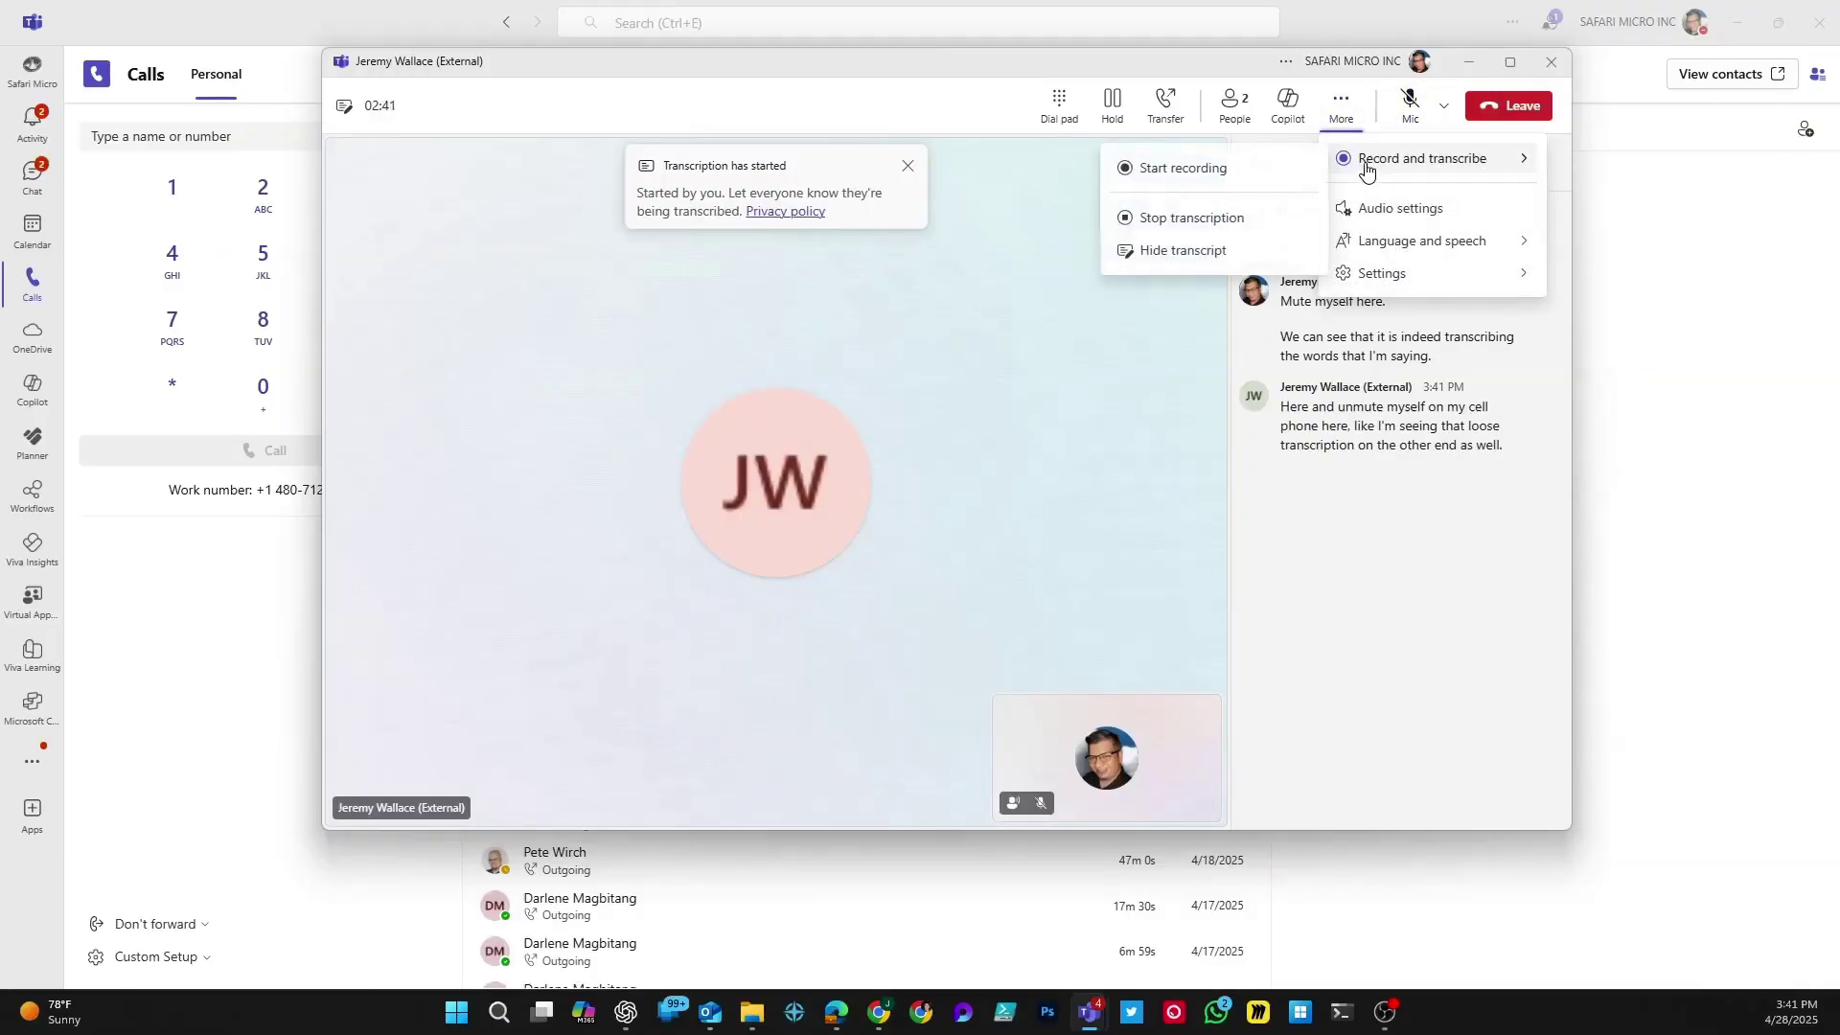
left_click(1162, 230)
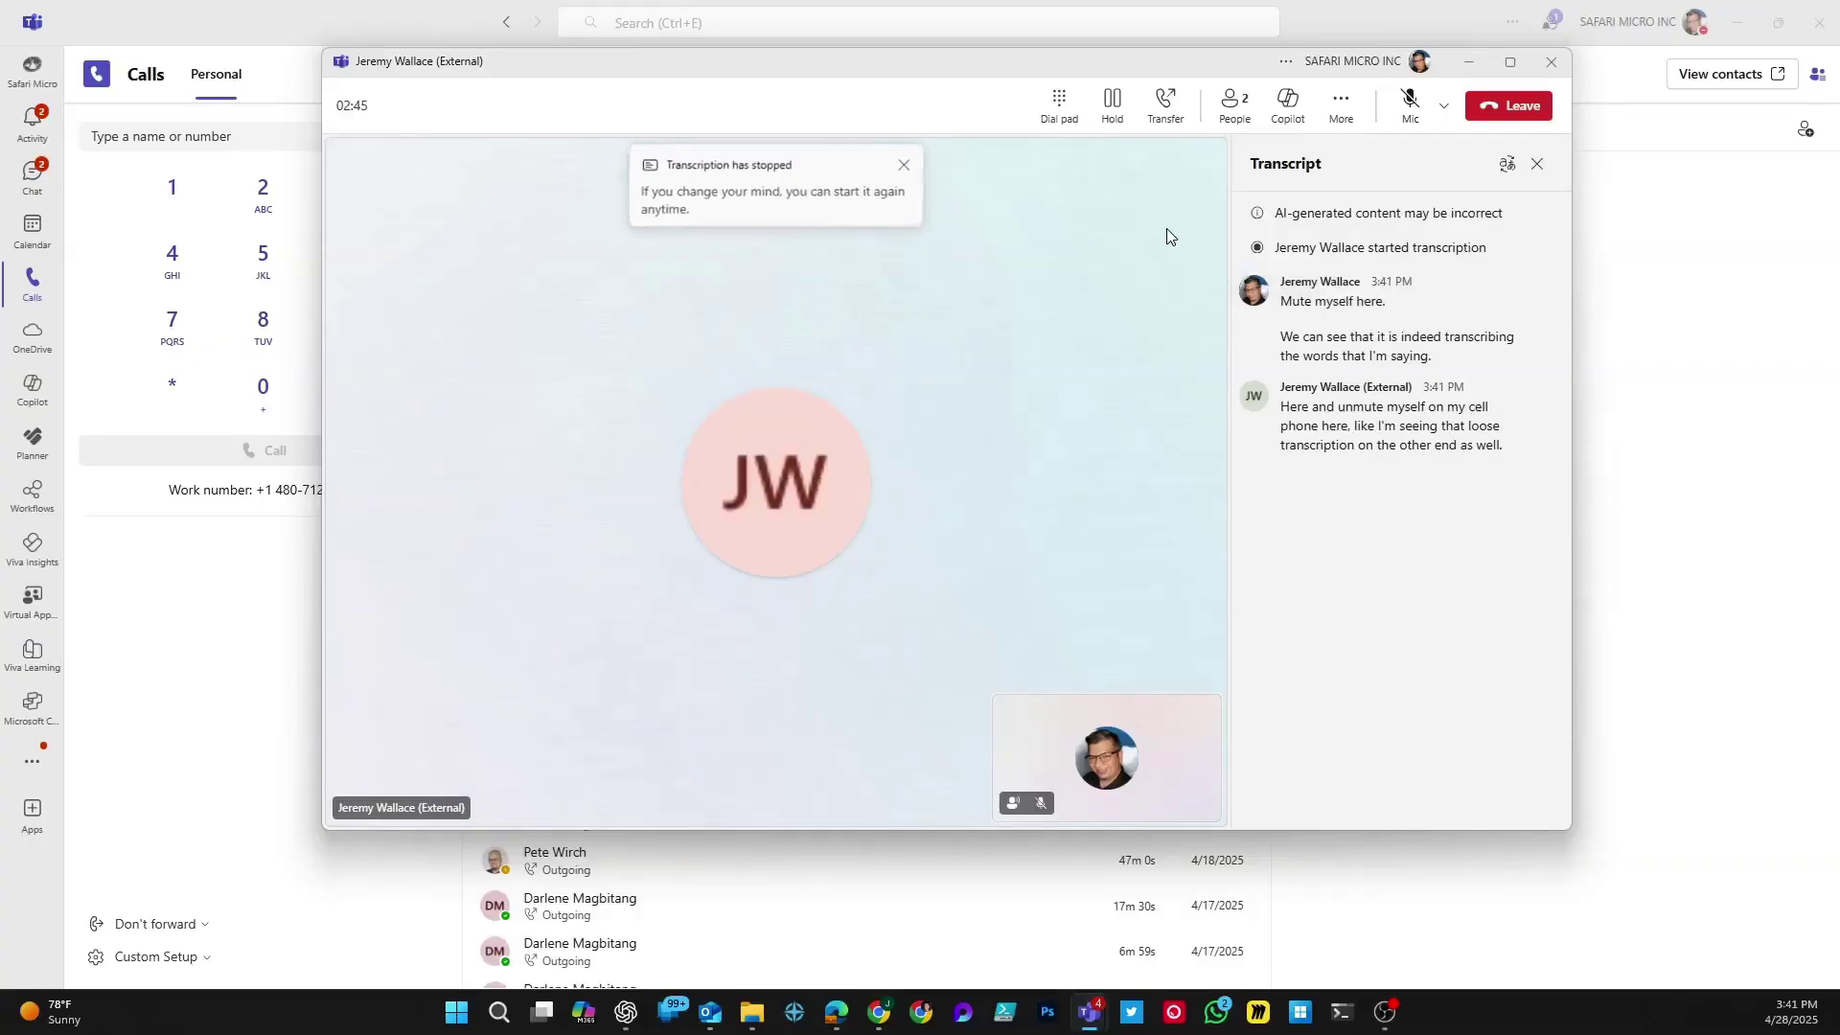
left_click(907, 165)
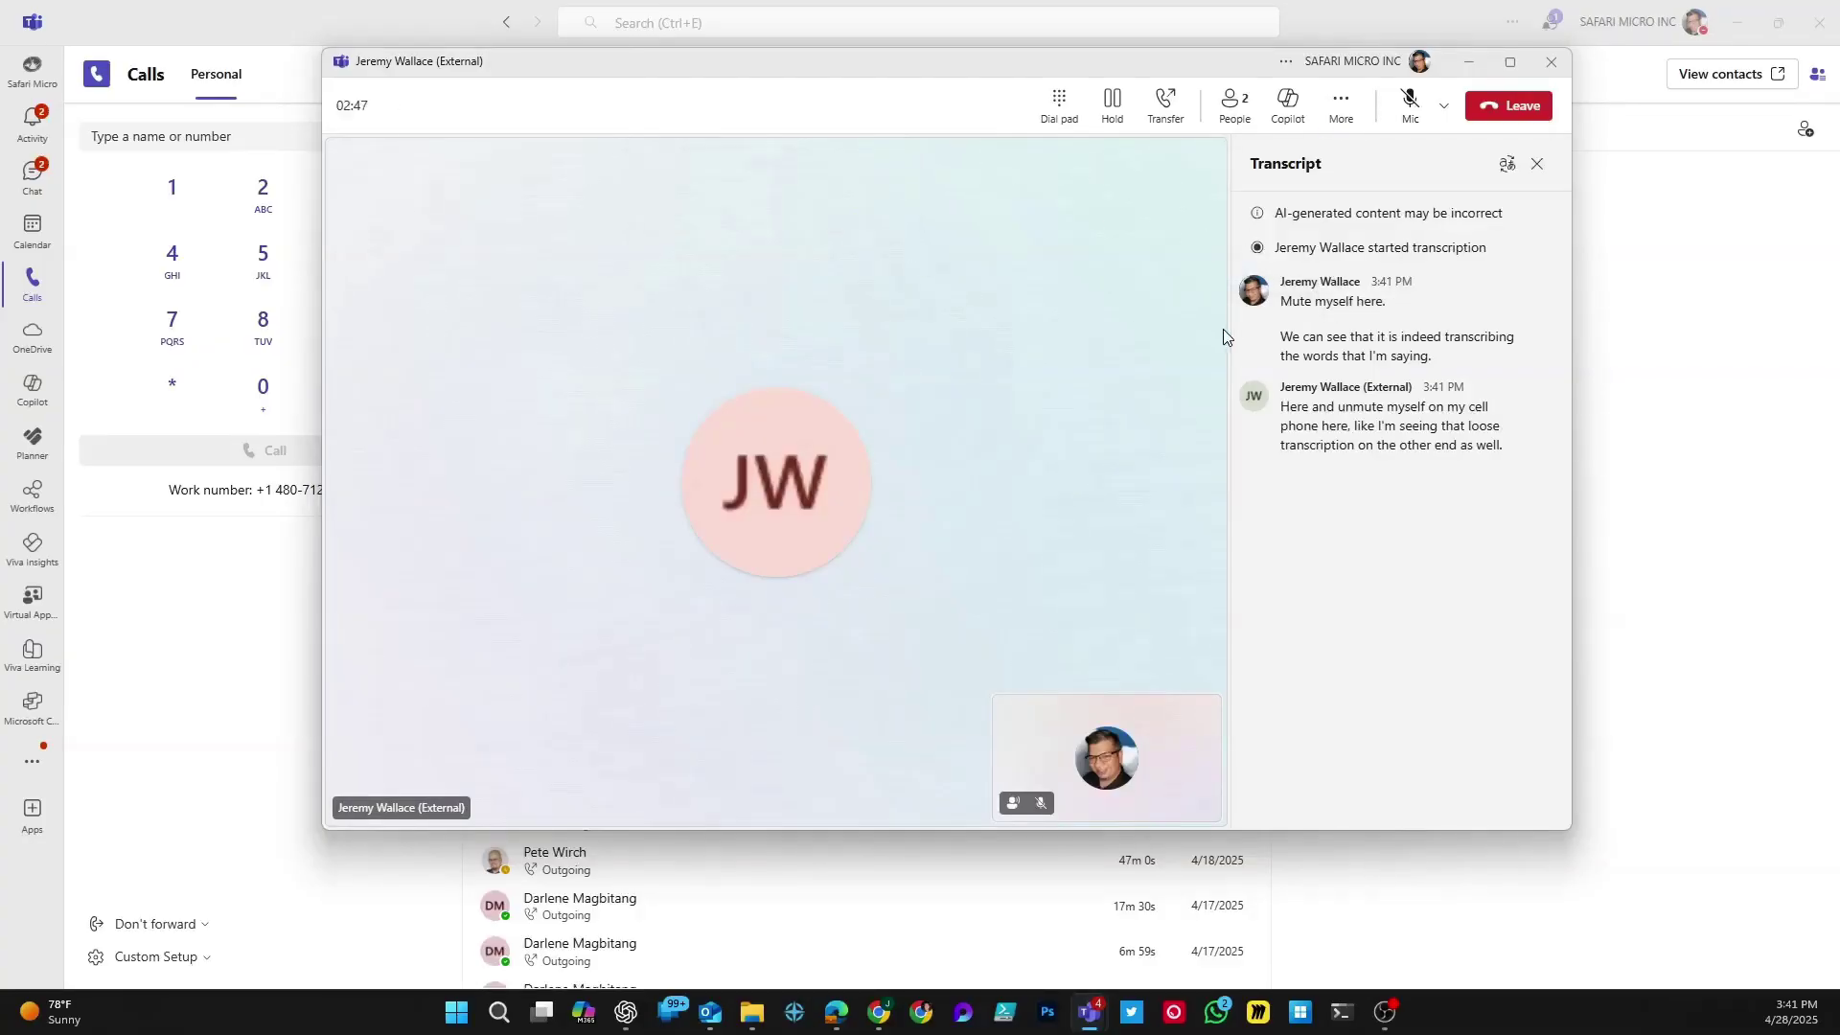
Step: Look through the call's Speaker, Microphone and Advanced noise suppression audio settings, then close that panel
left_click(1339, 104)
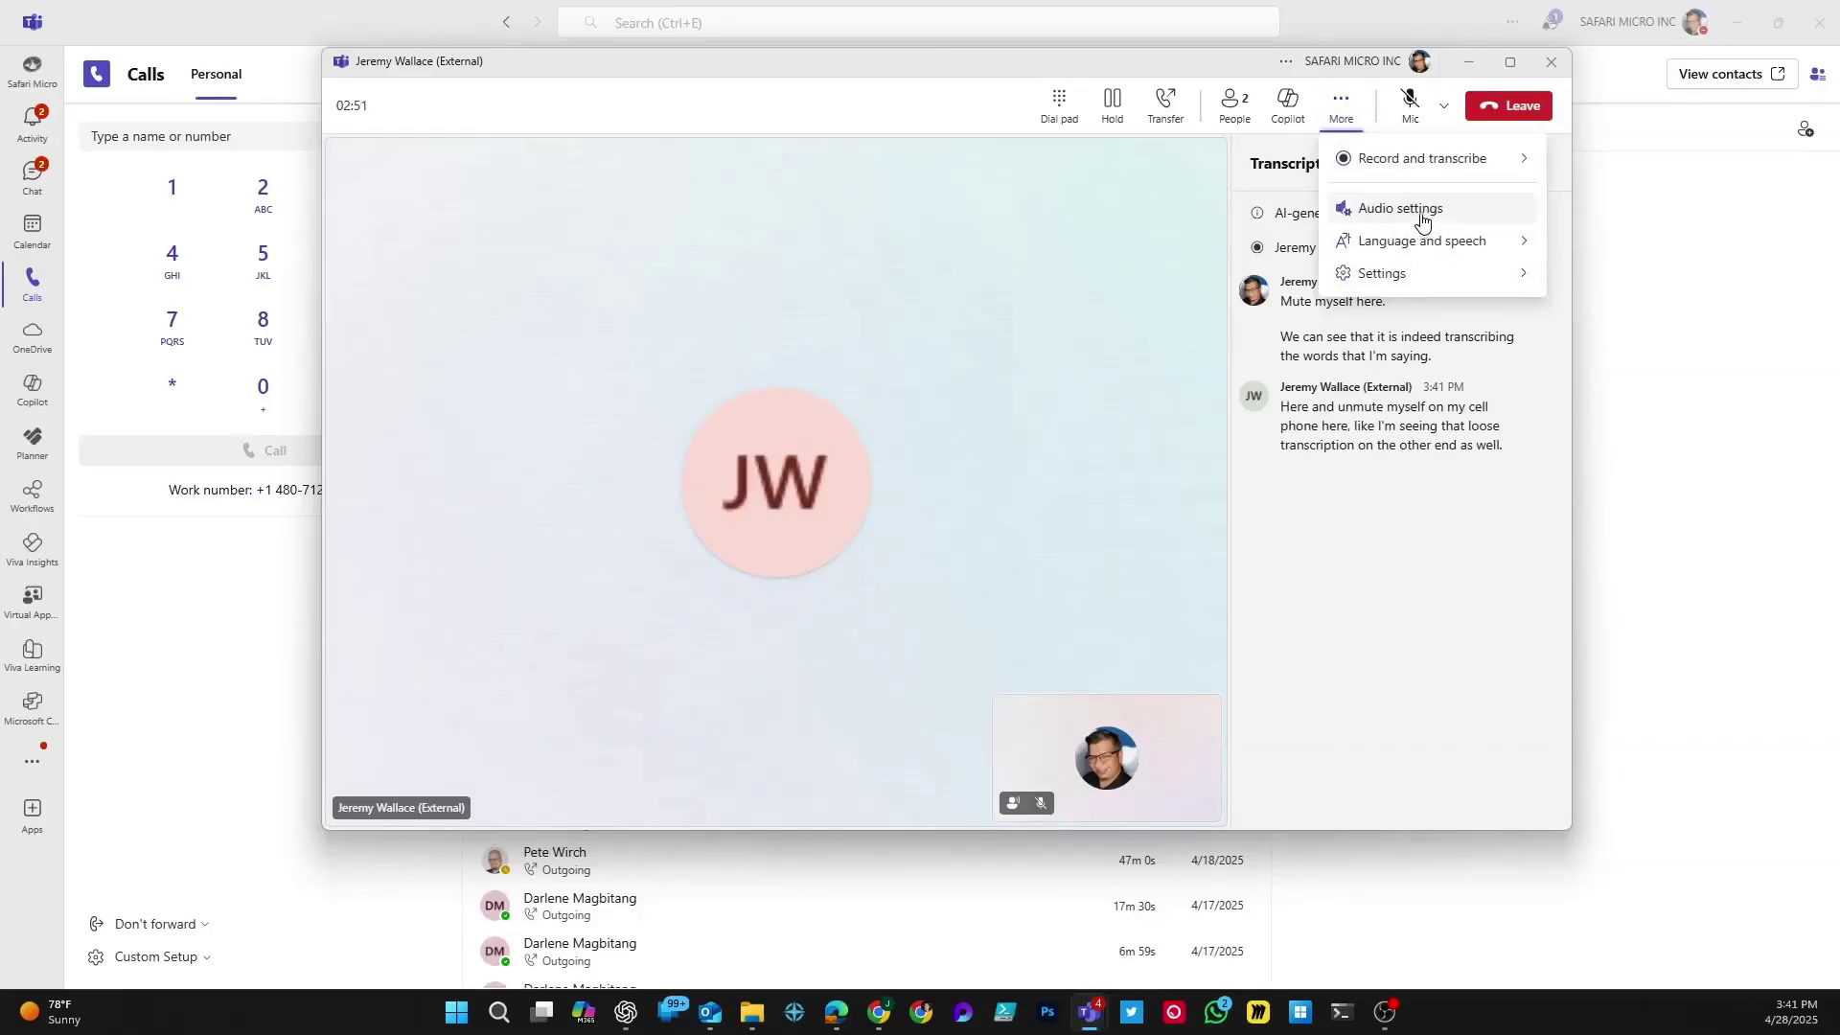
mouse_move(1424, 276)
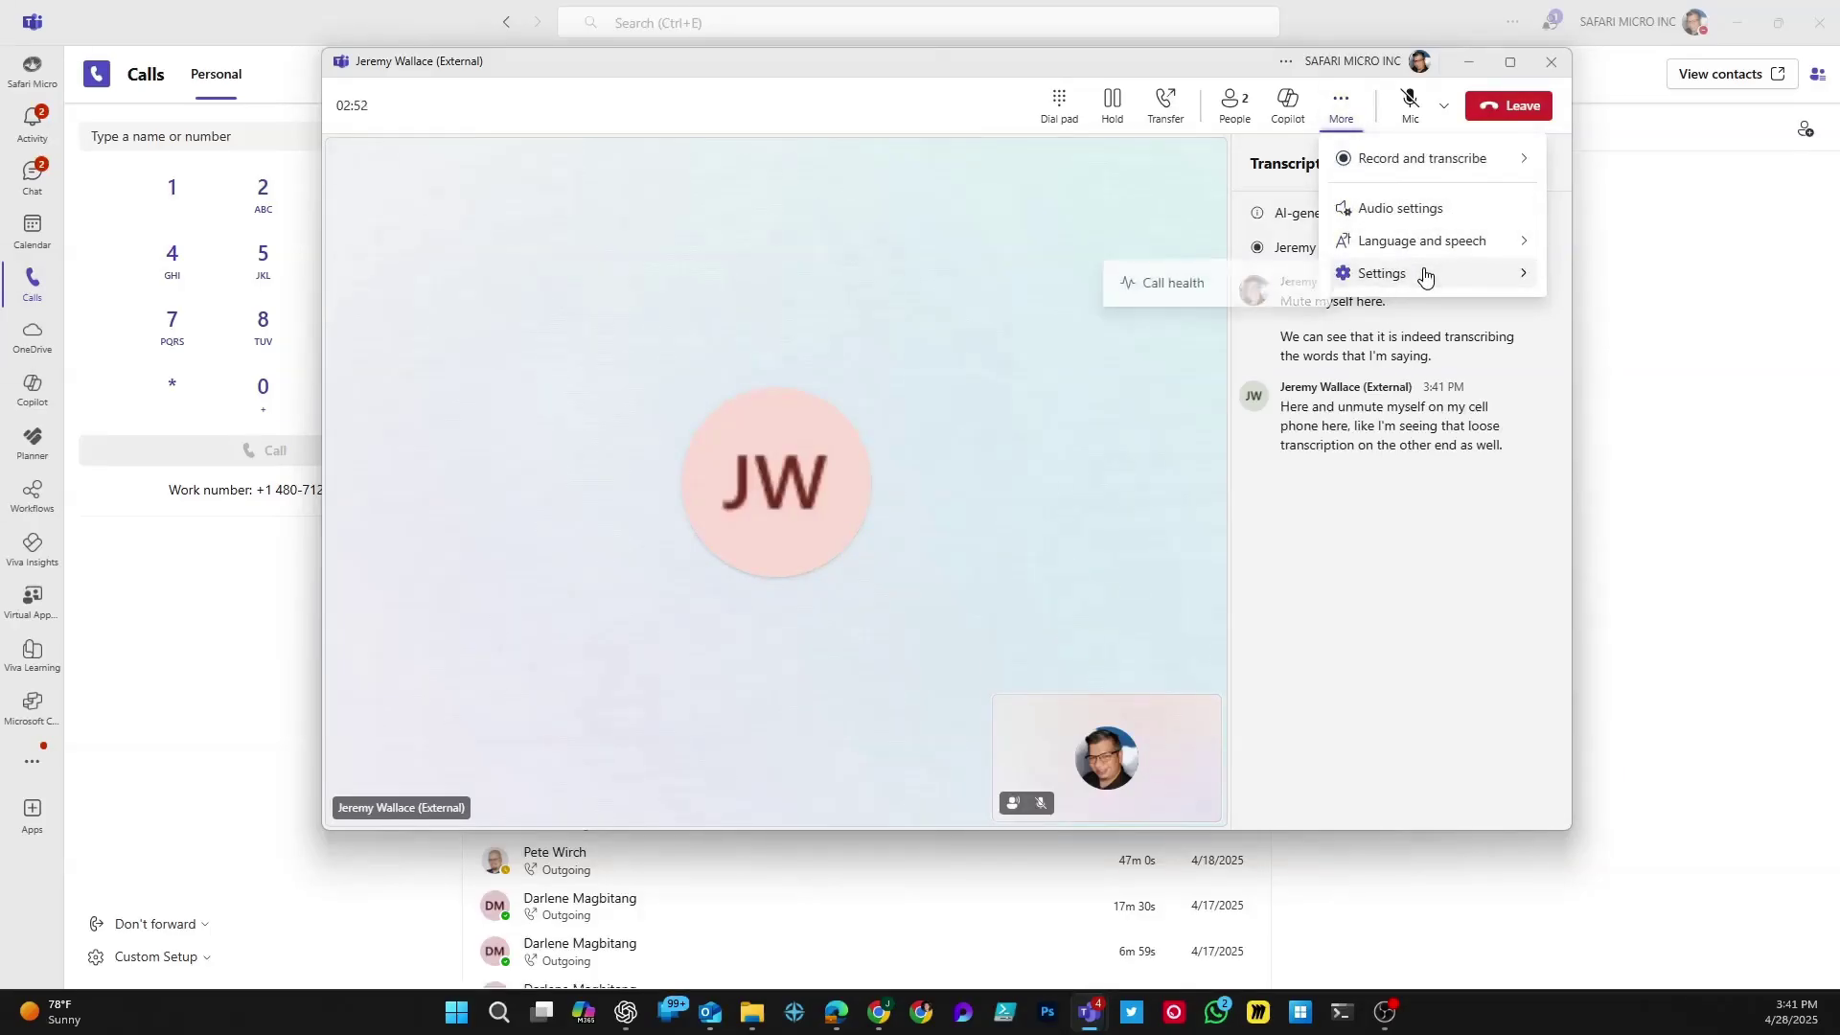
left_click(1414, 213)
scroll(1296, 472, "down", 2)
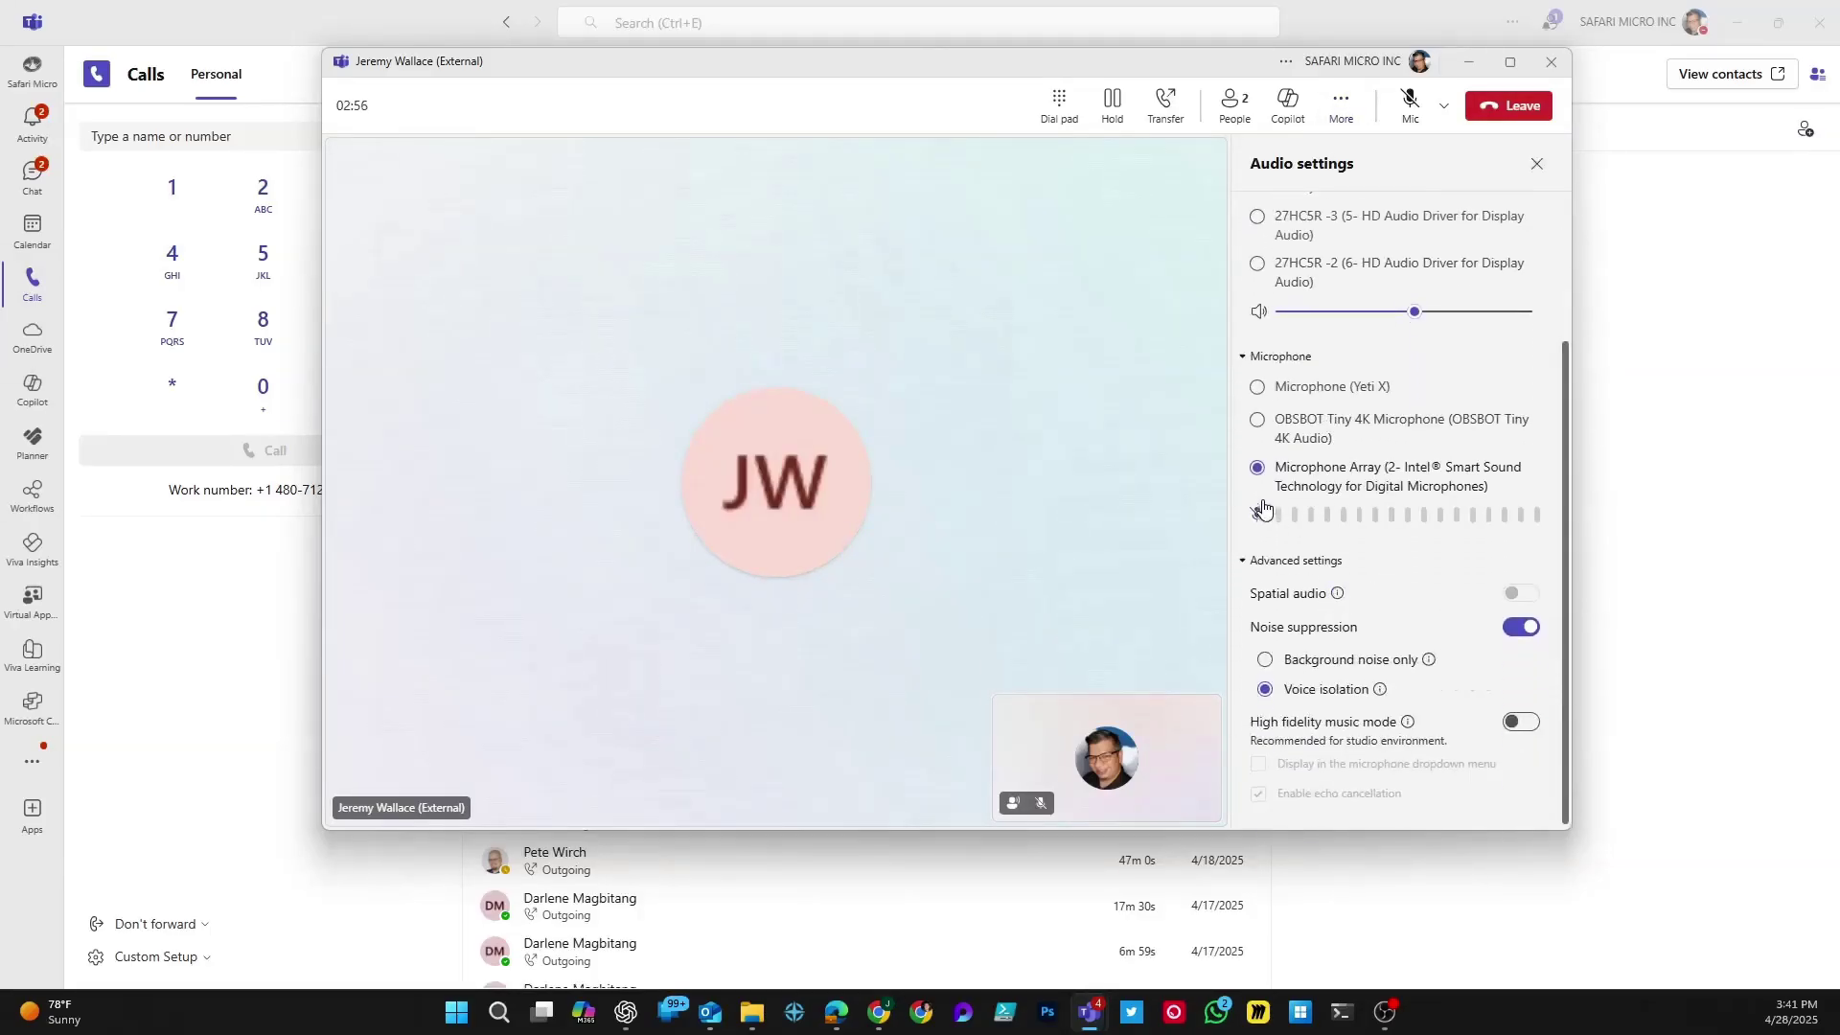
scroll(1415, 426, "up", 1)
scroll(1415, 426, "up", 1)
scroll(1446, 429, "down", 2)
scroll(1351, 603, "up", 2)
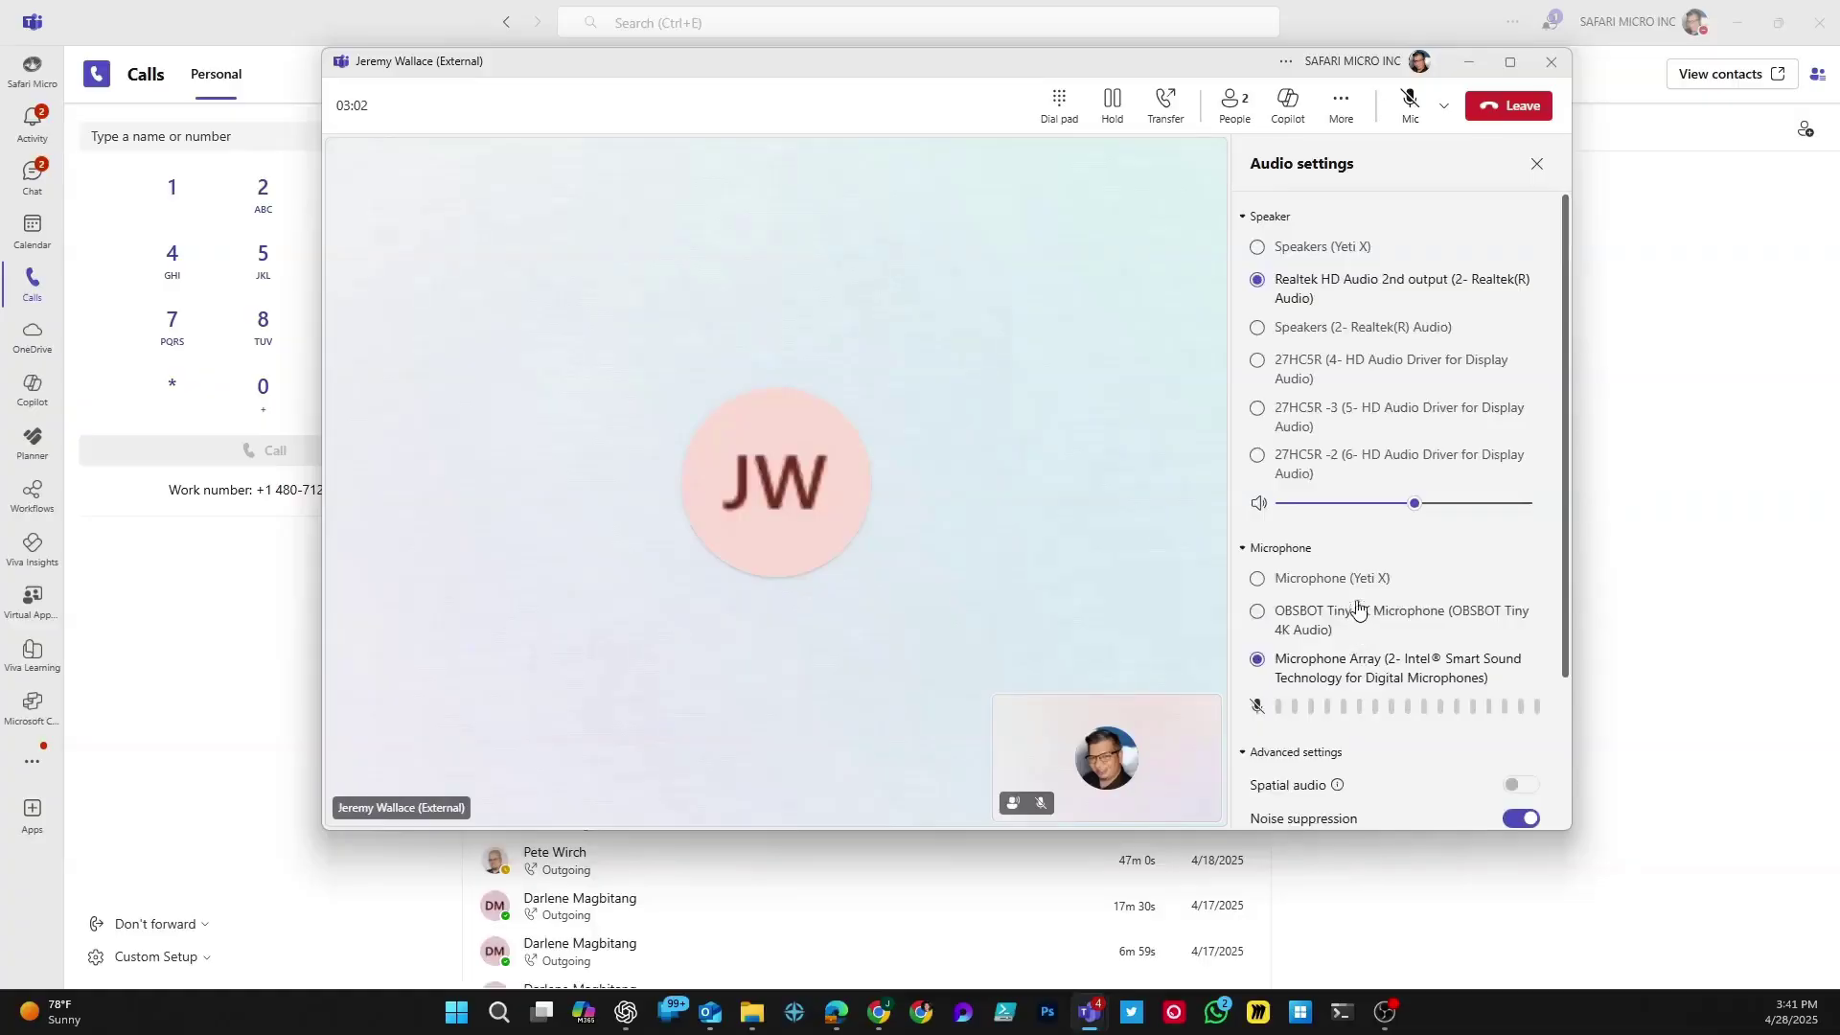
left_click(1536, 164)
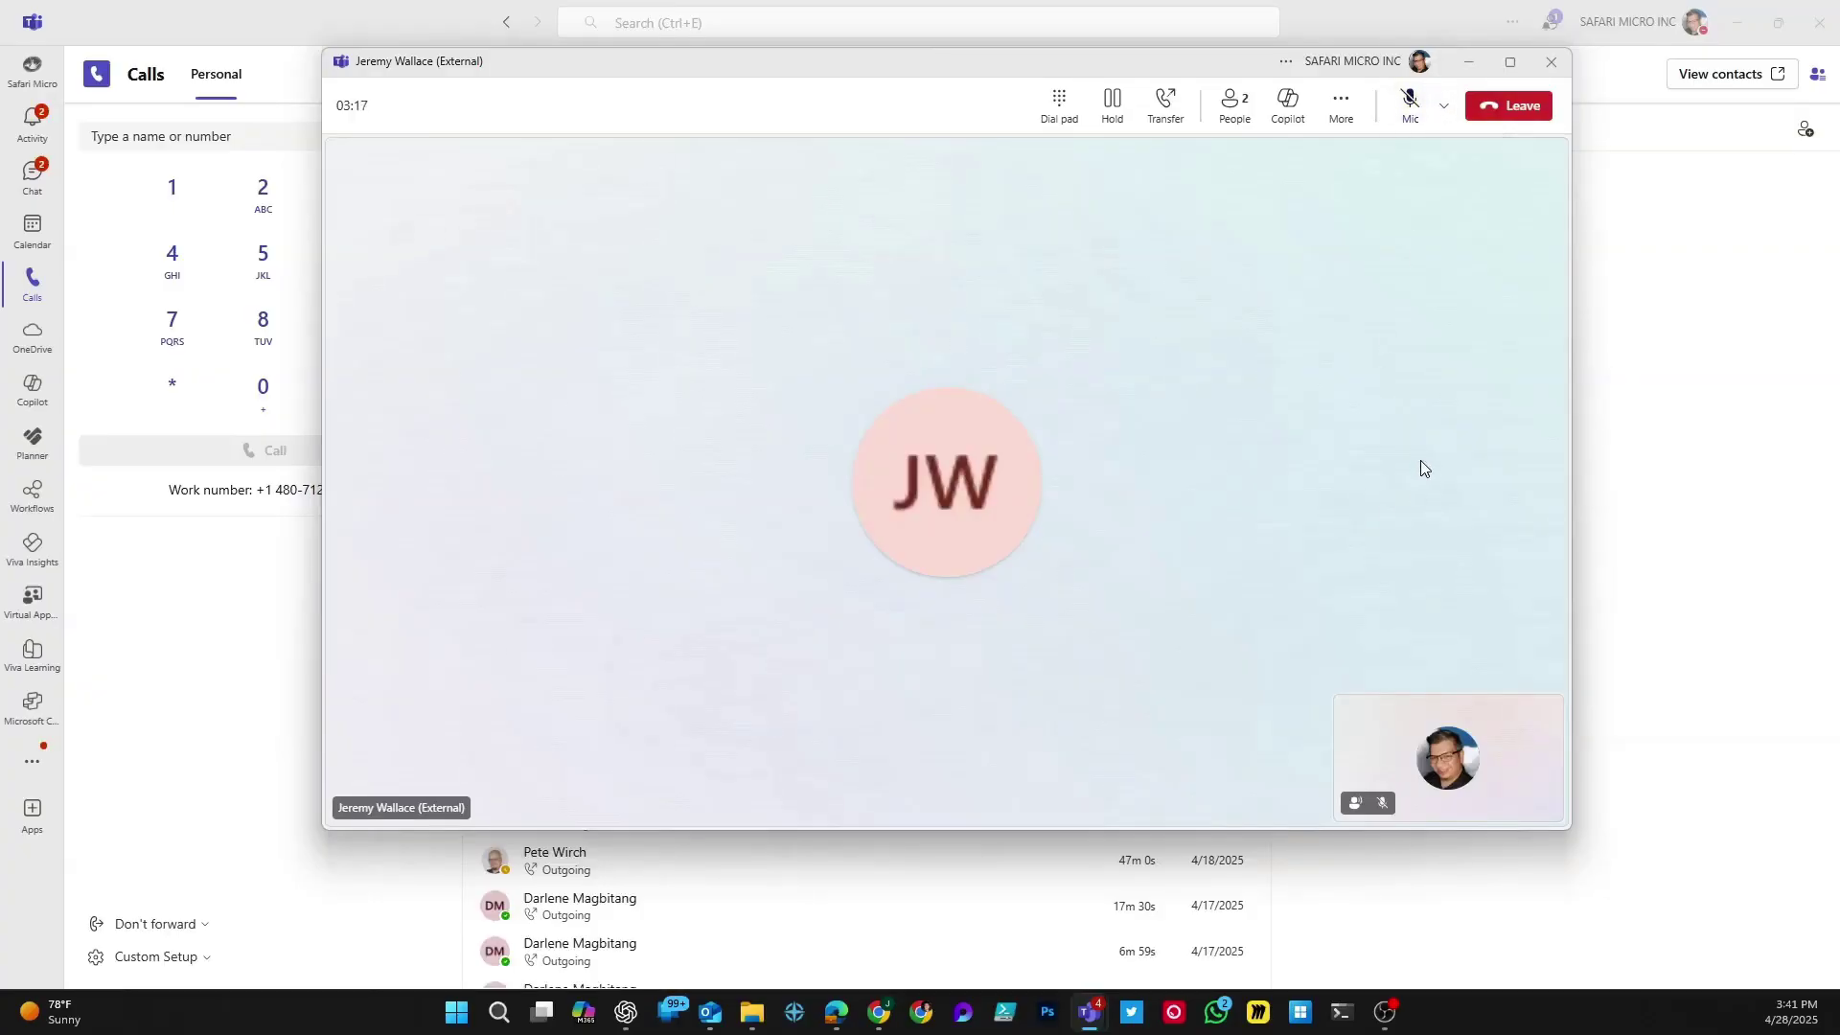
left_click(1521, 108)
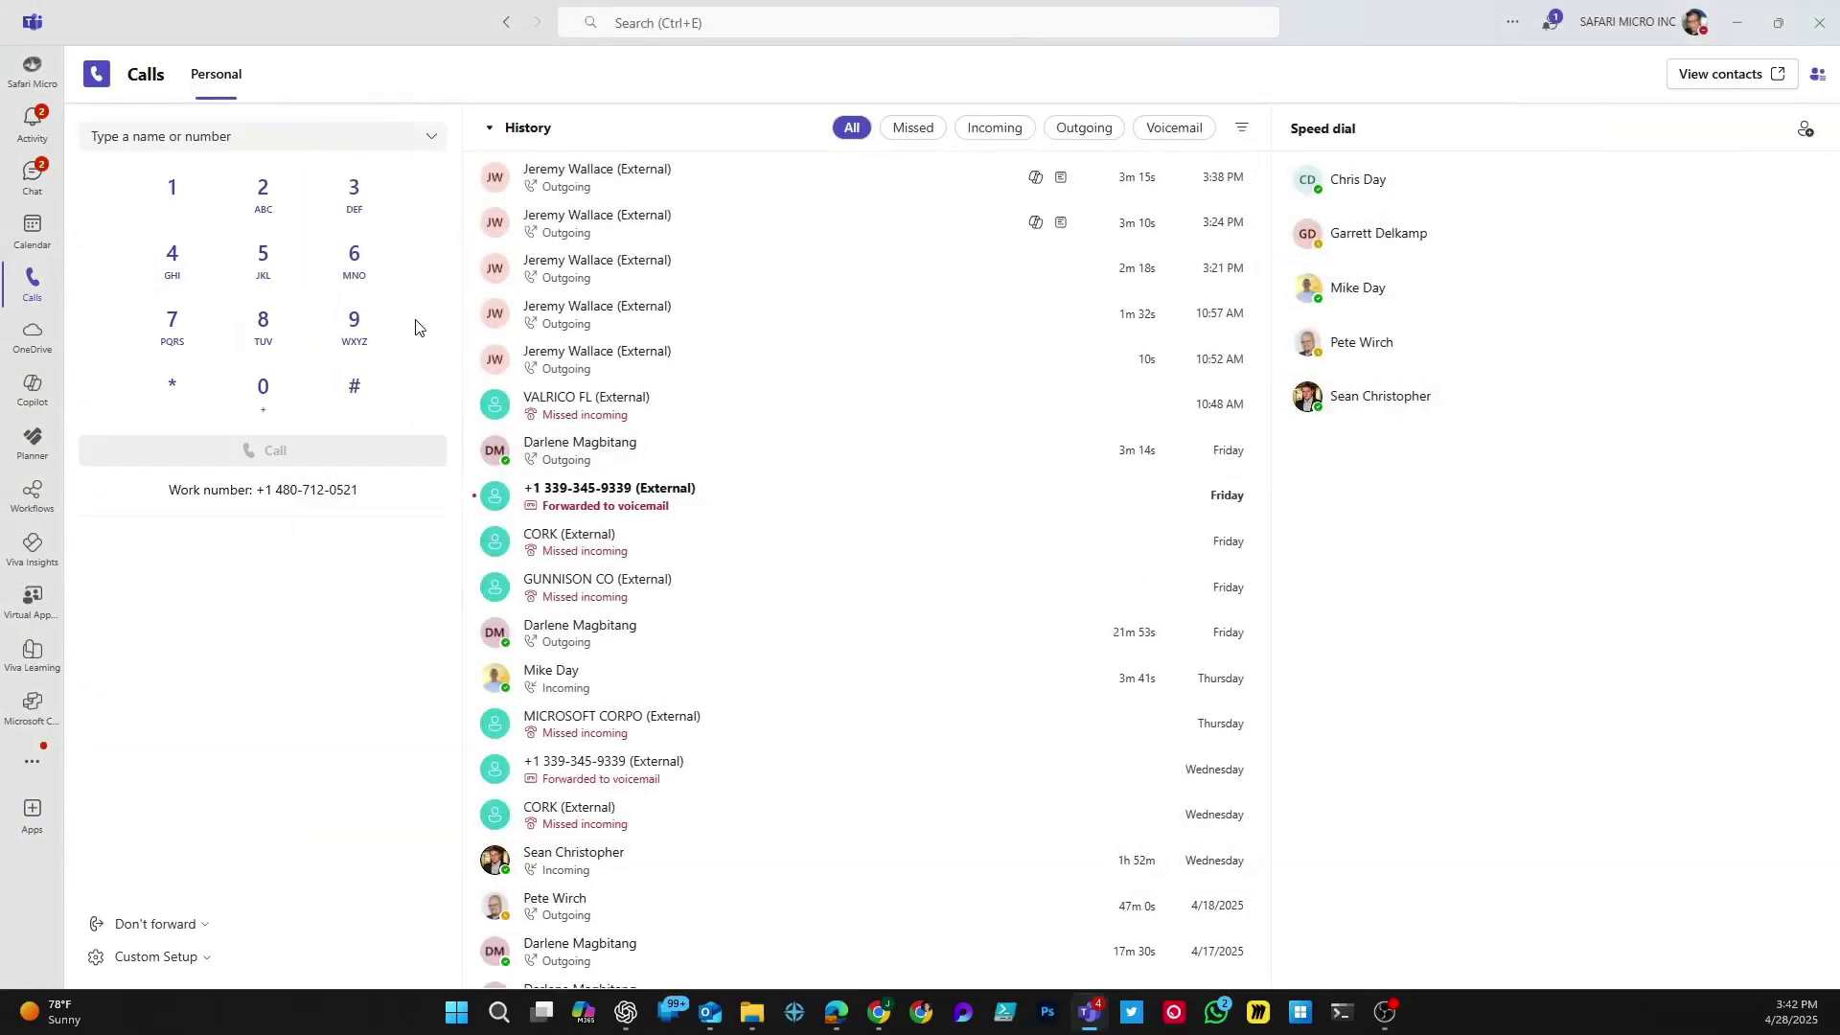
left_click(166, 134)
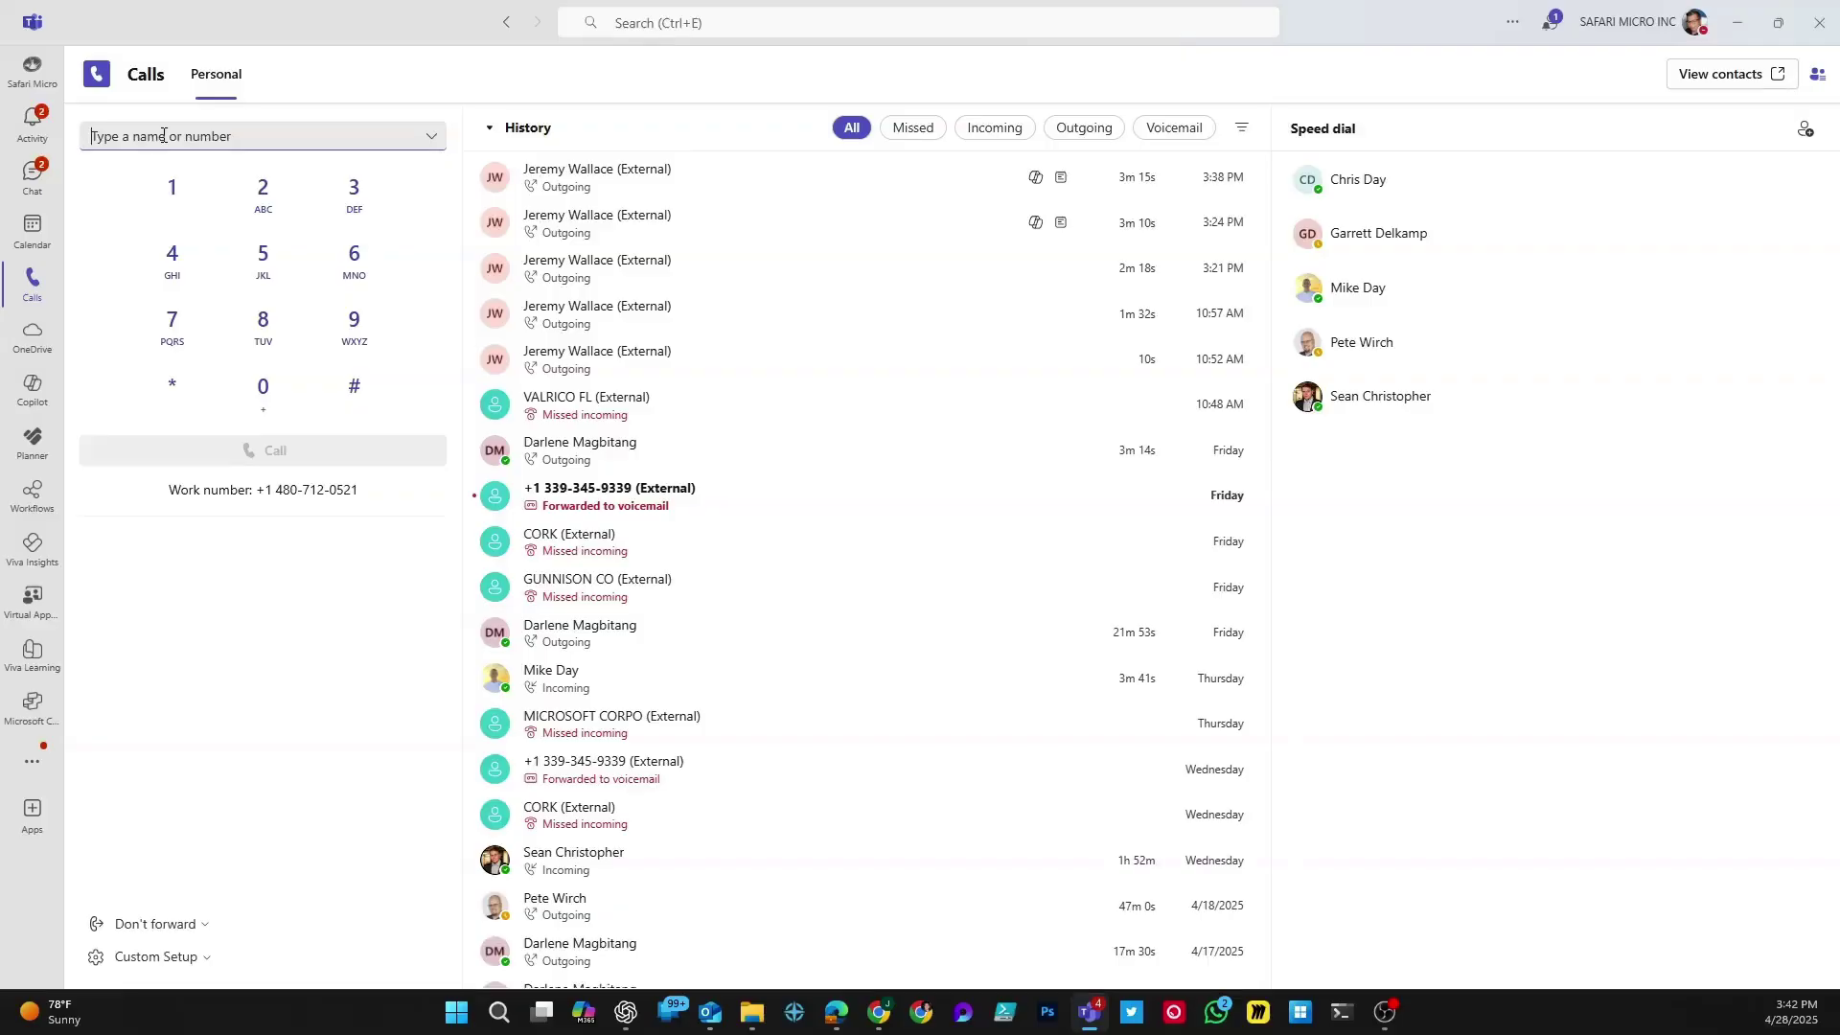
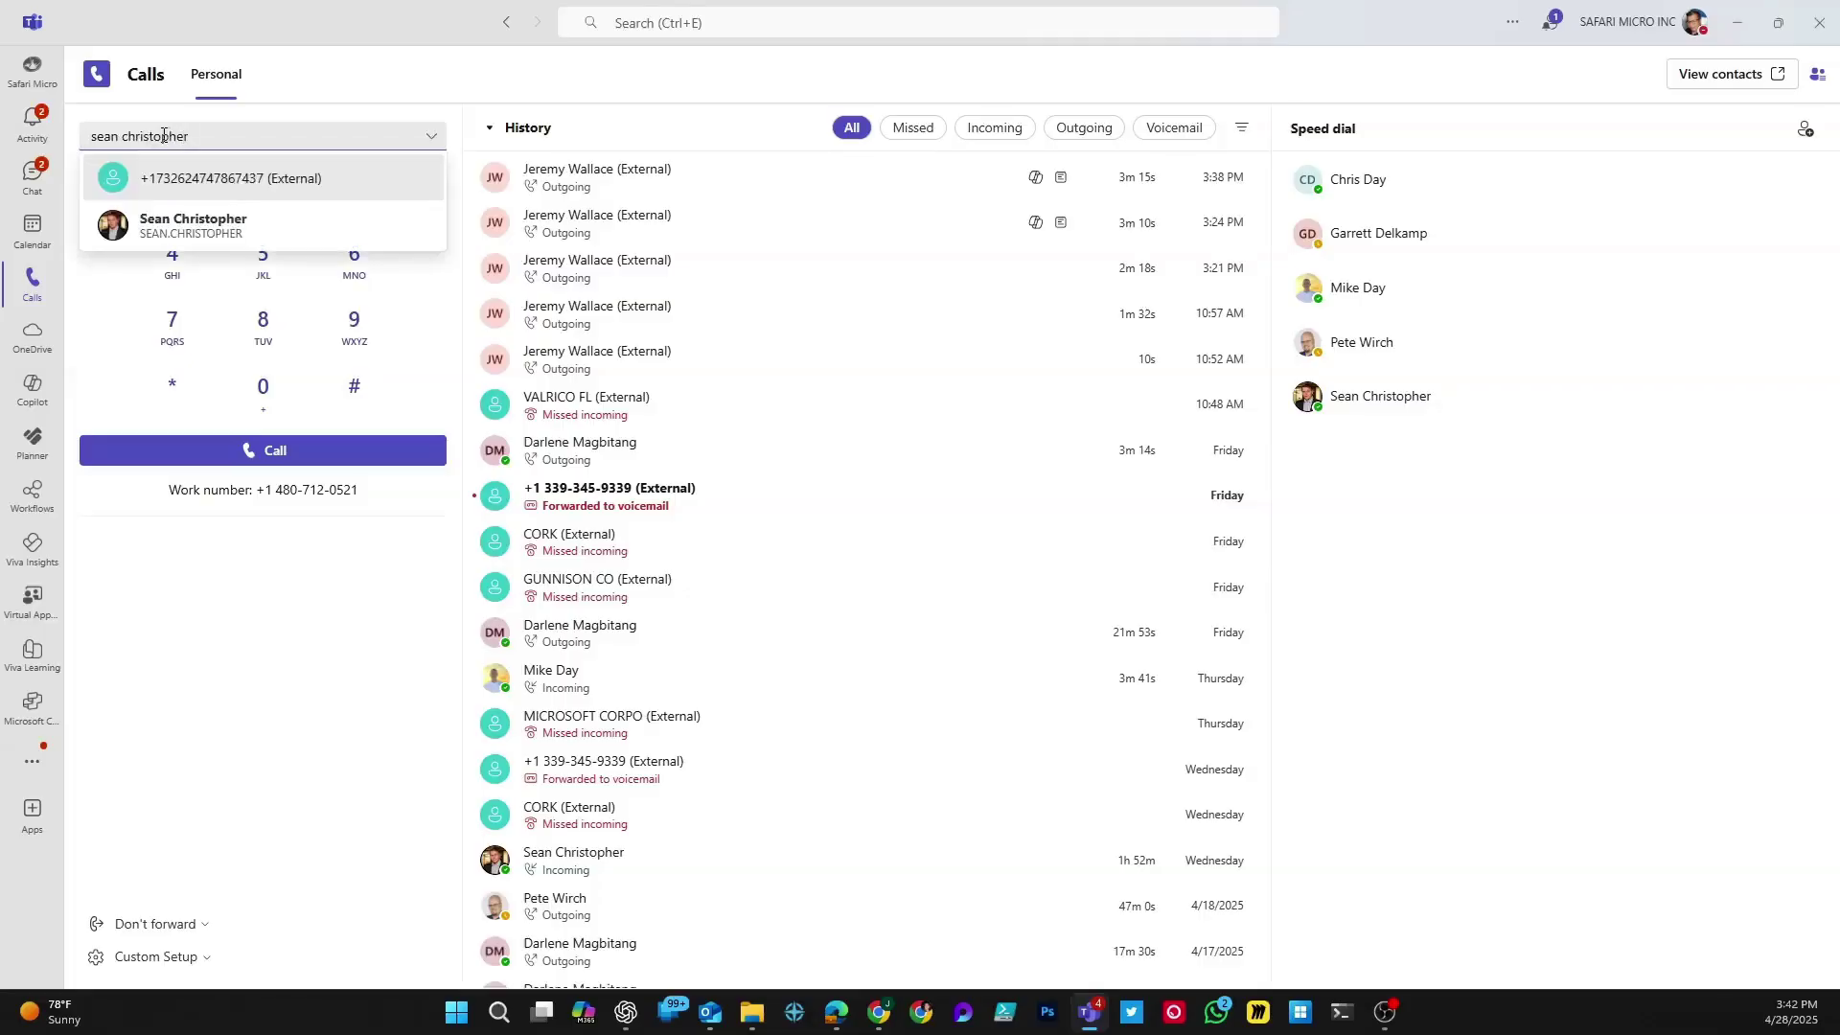
left_click(252, 226)
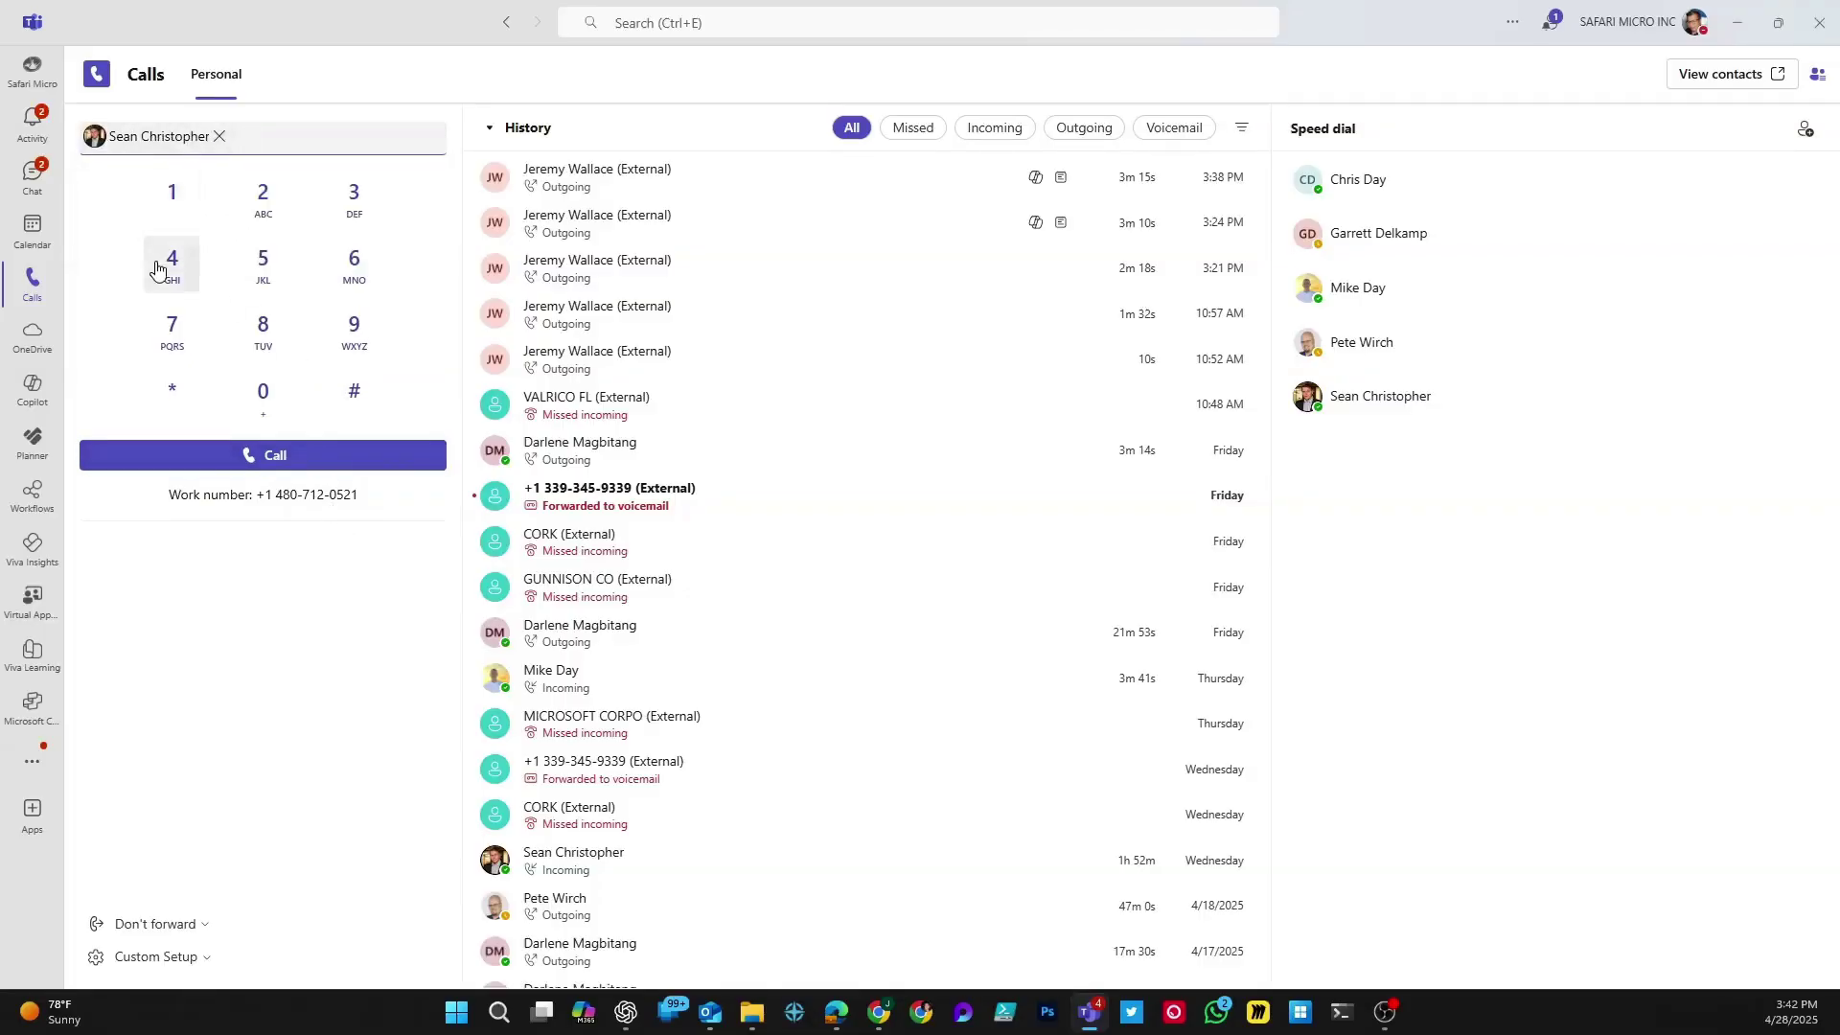
left_click(981, 22)
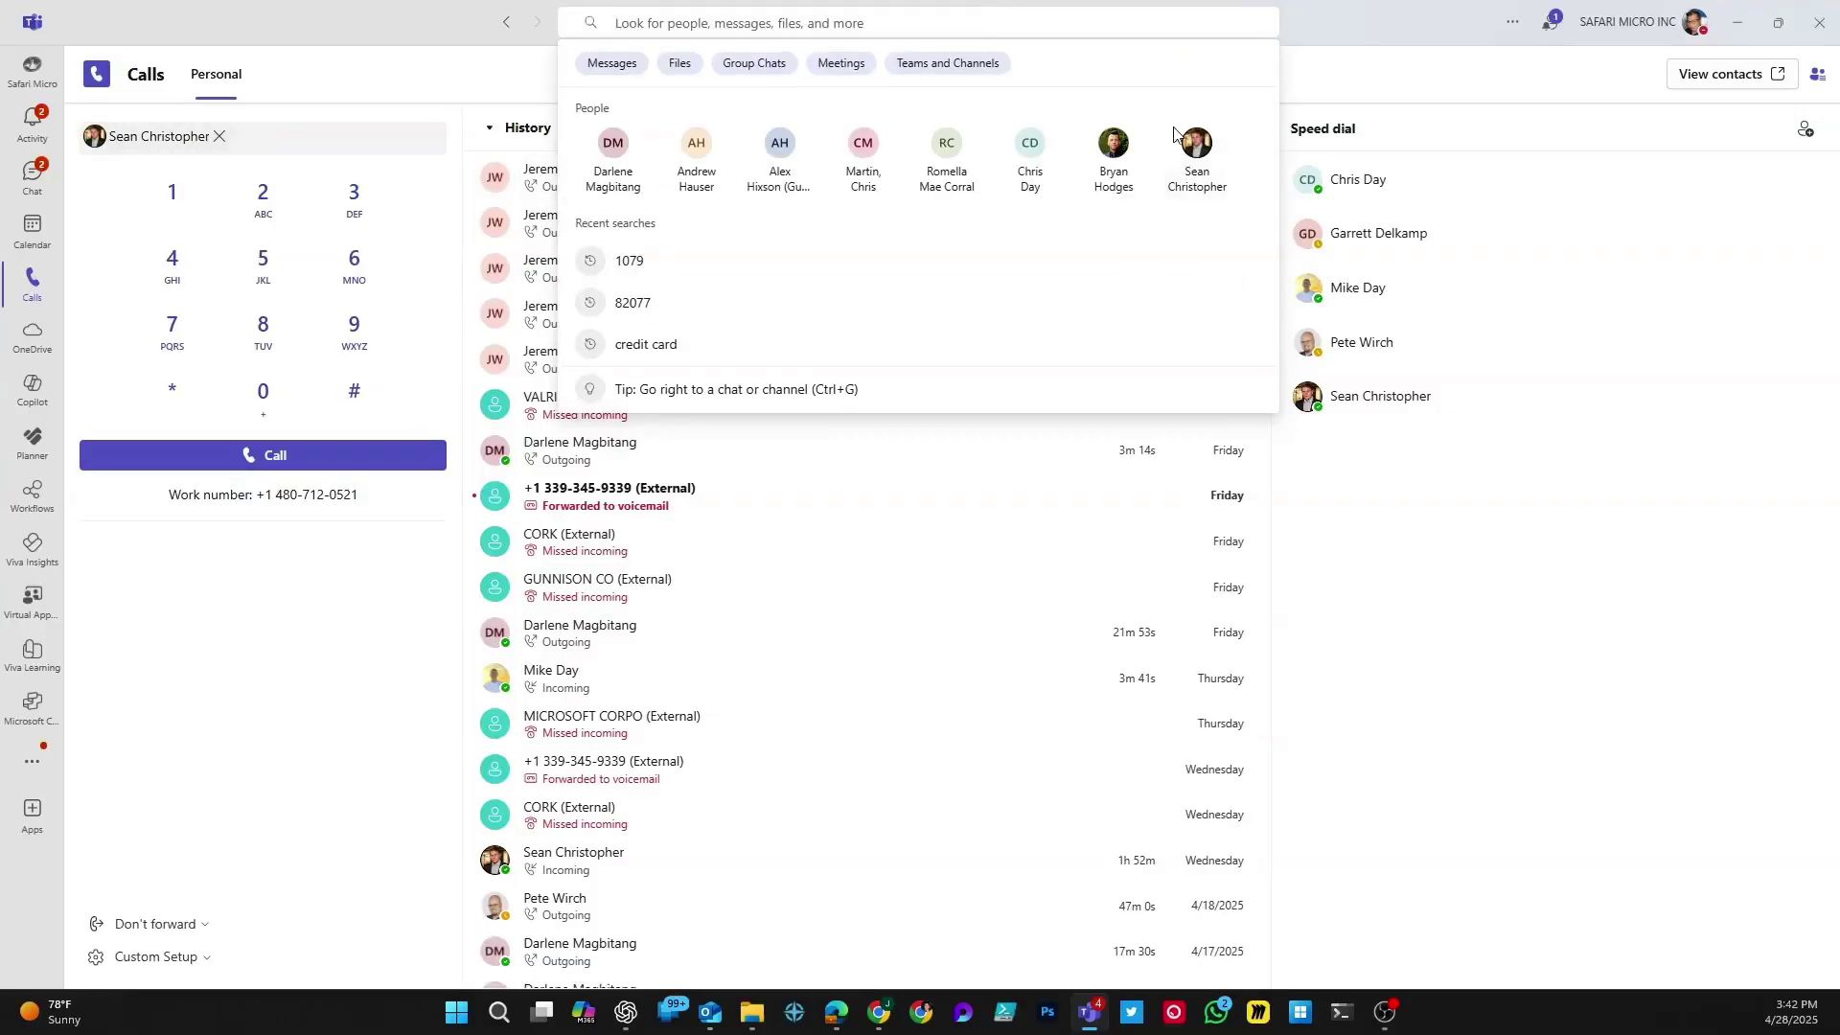
left_click(1195, 154)
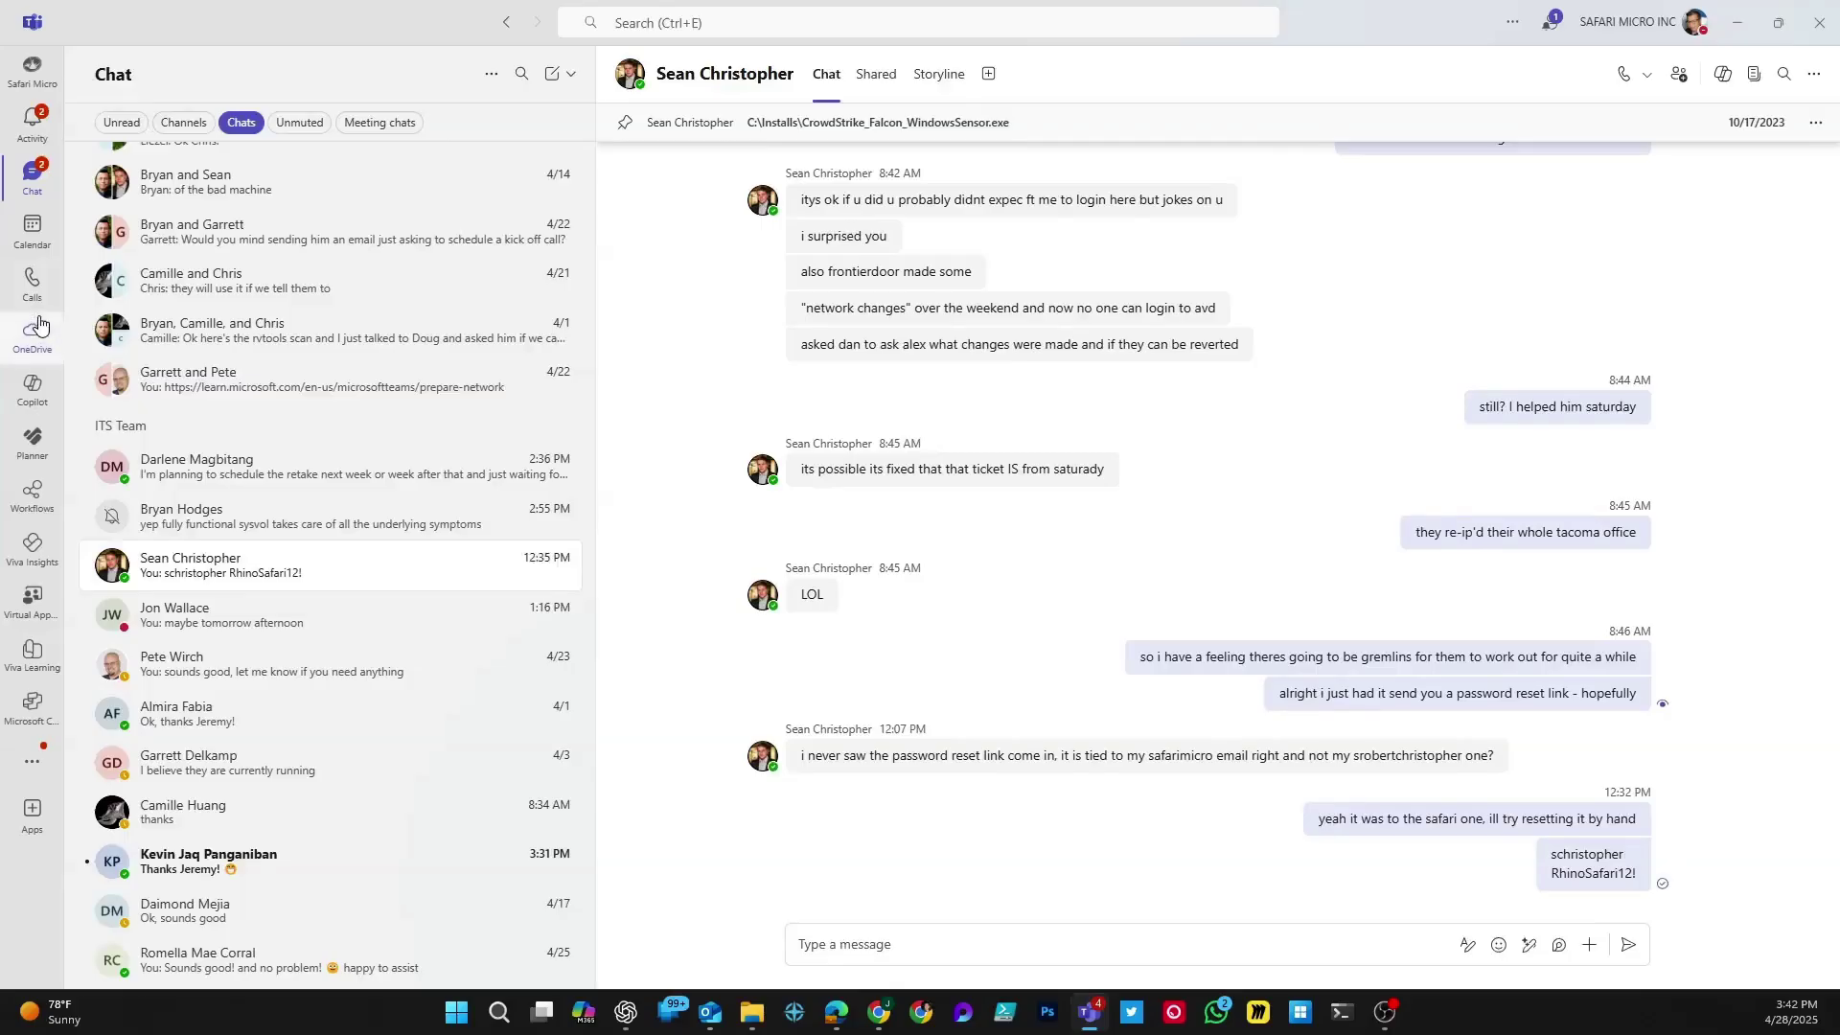
left_click(29, 285)
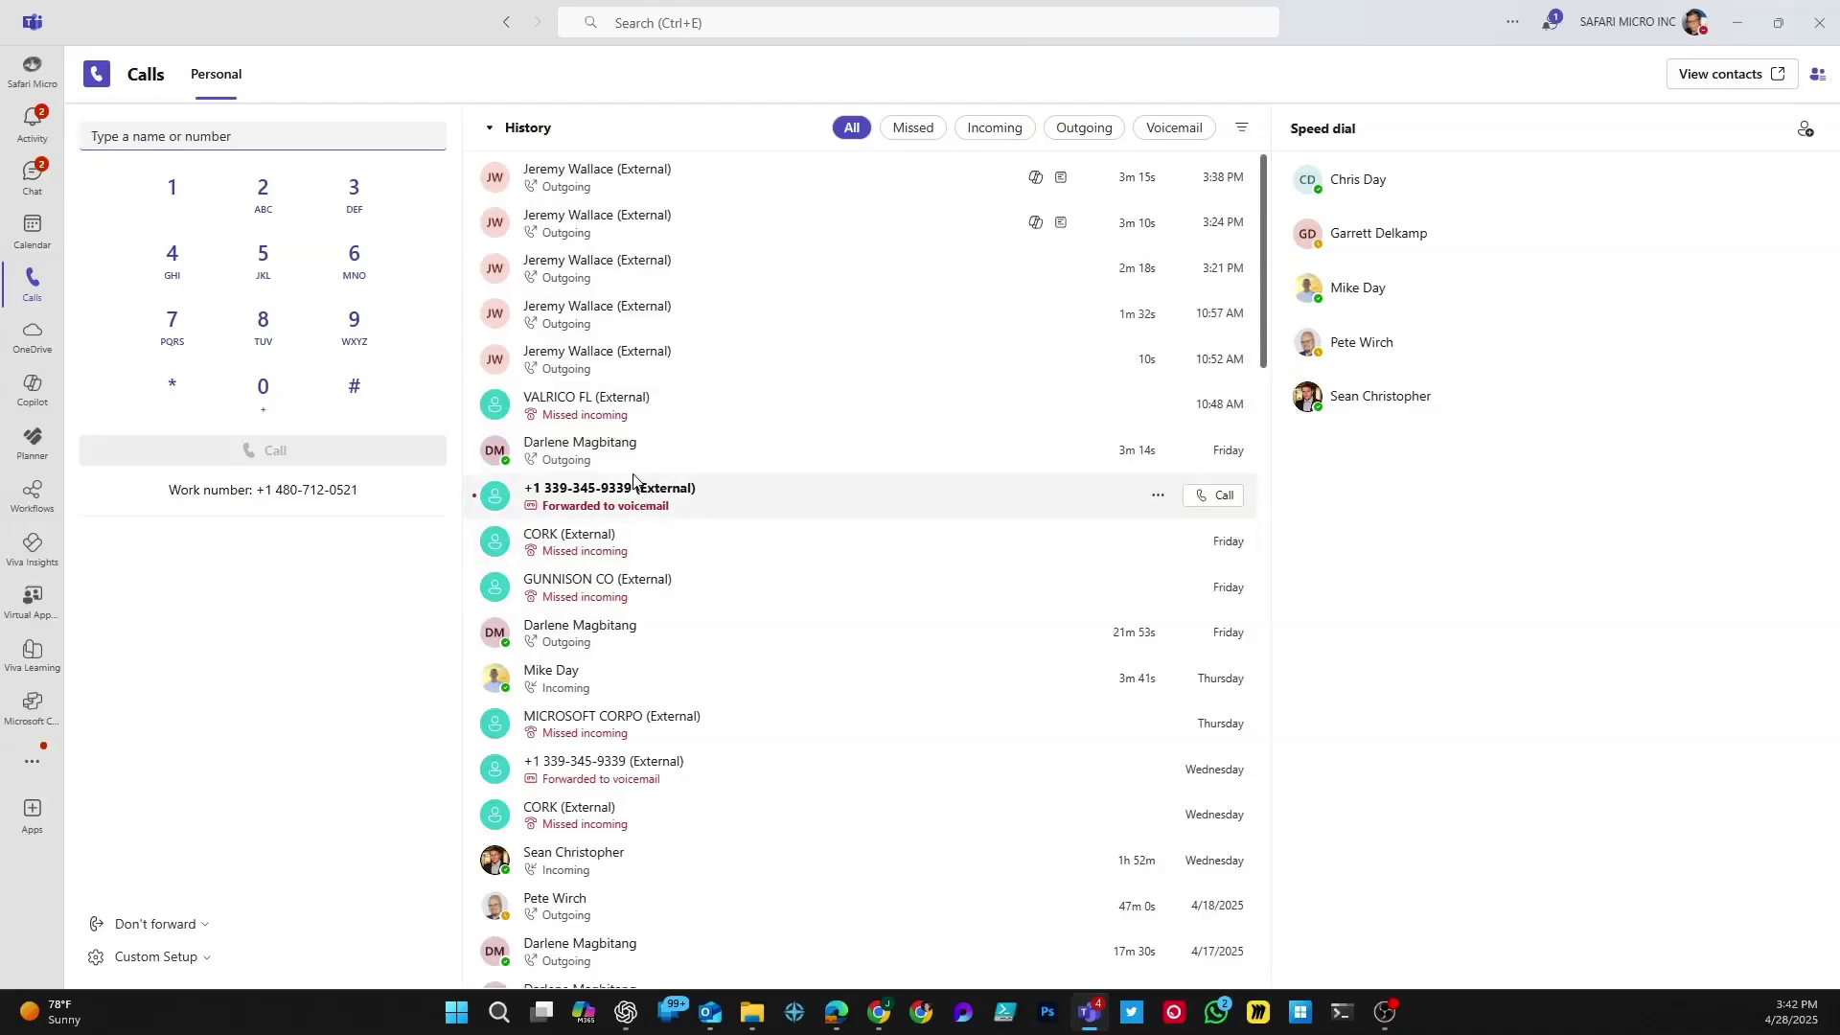
Step: Filter the call history by Missed, Incoming, Outgoing, and finally Voicemail
left_click(901, 139)
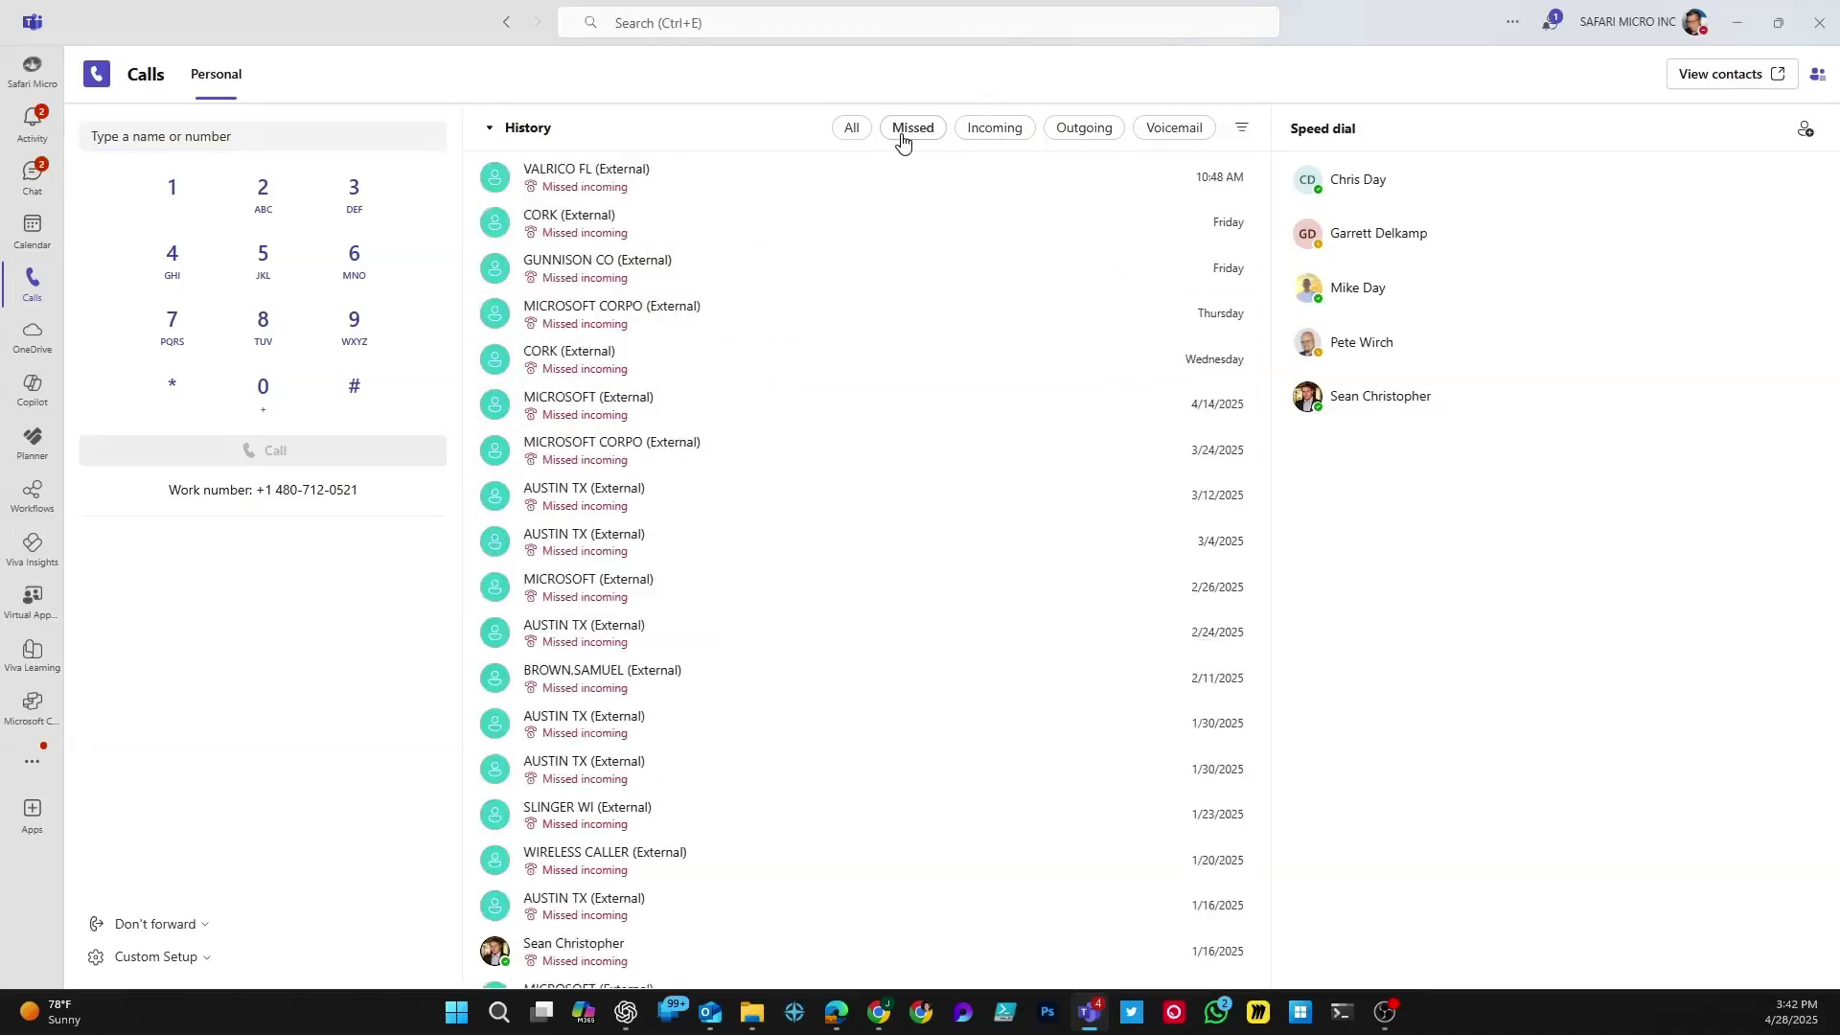
left_click(977, 135)
left_click(1093, 142)
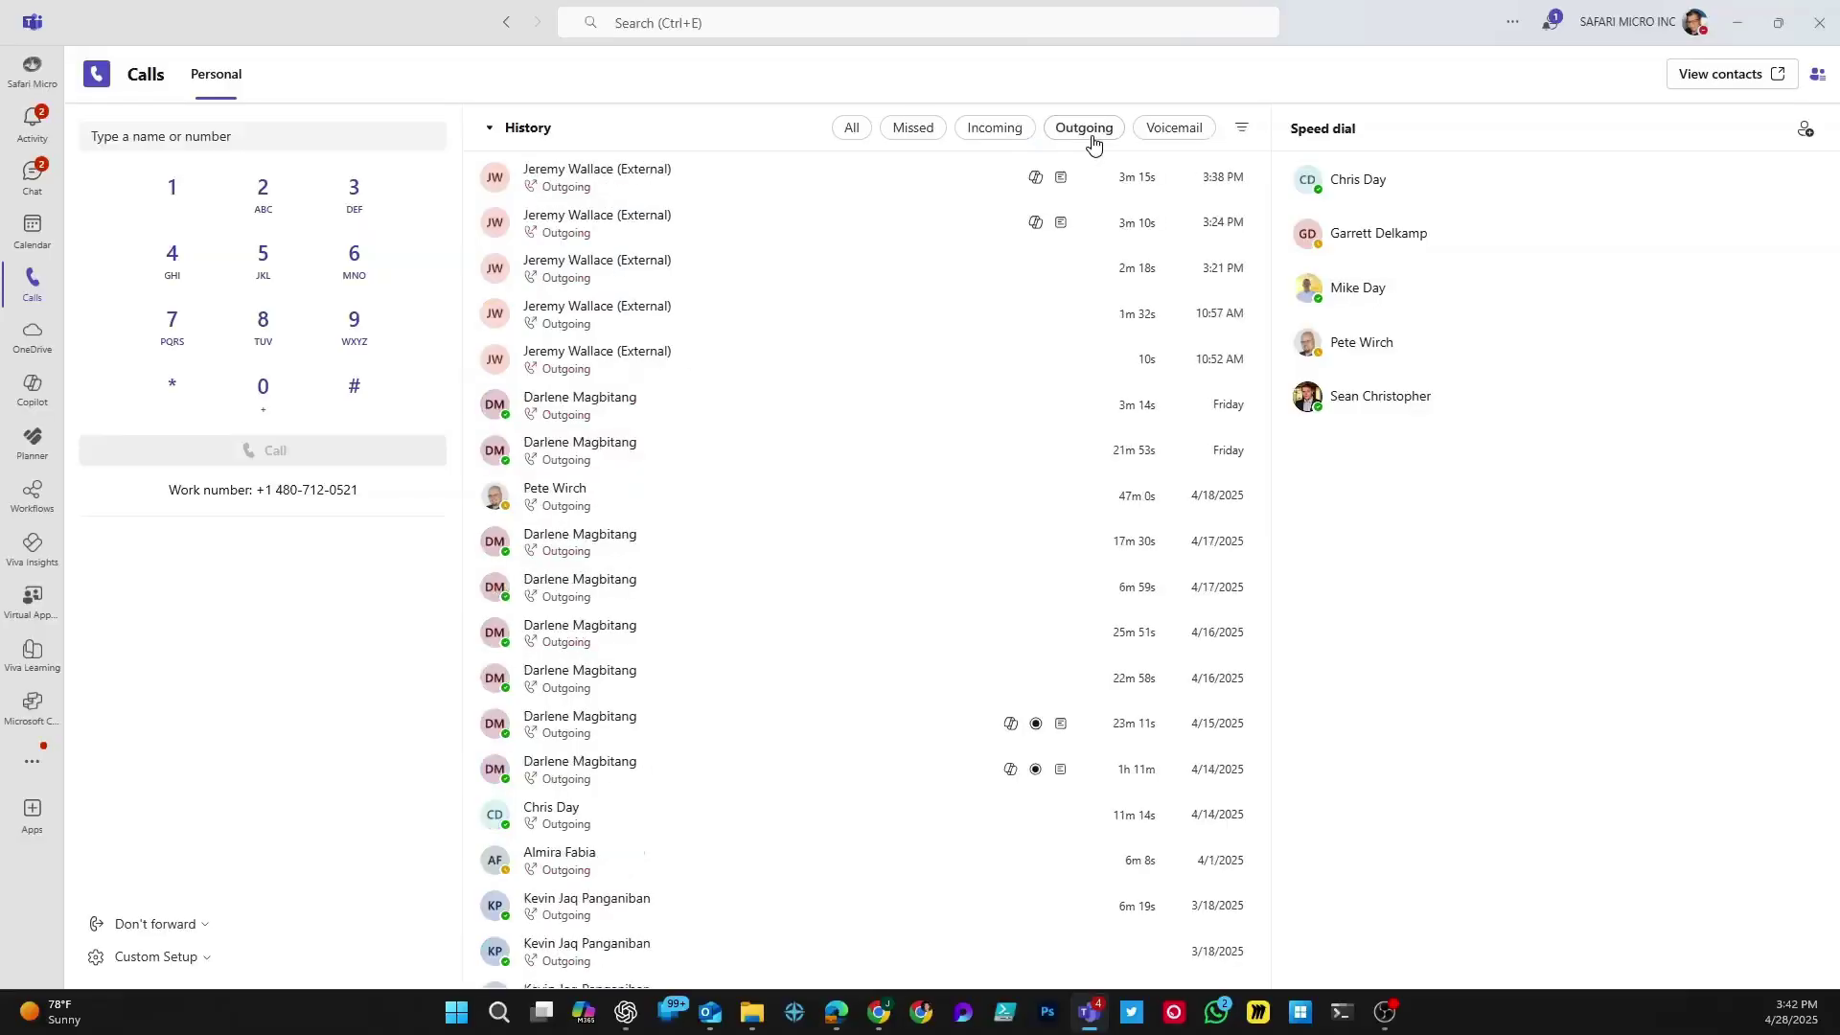
left_click(1168, 129)
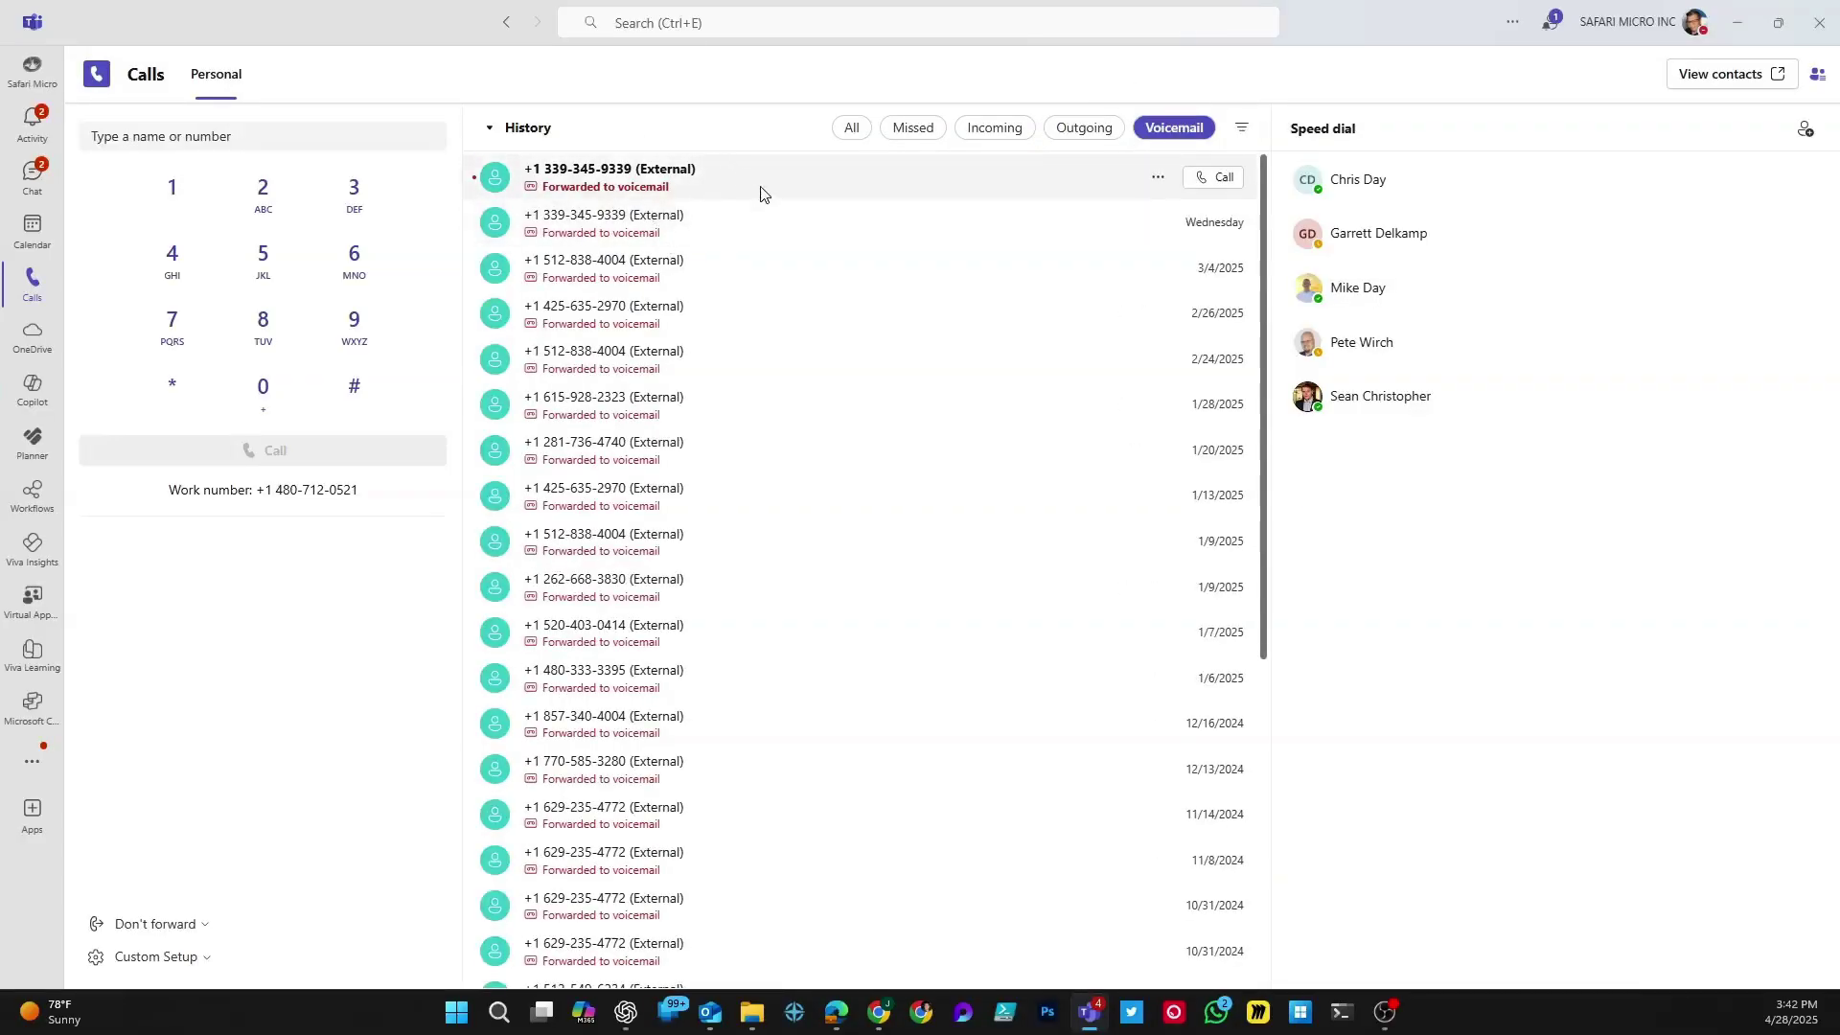
Step: Open the most recent voicemail, expand its full transcript, and play then pause the recording
left_click(709, 188)
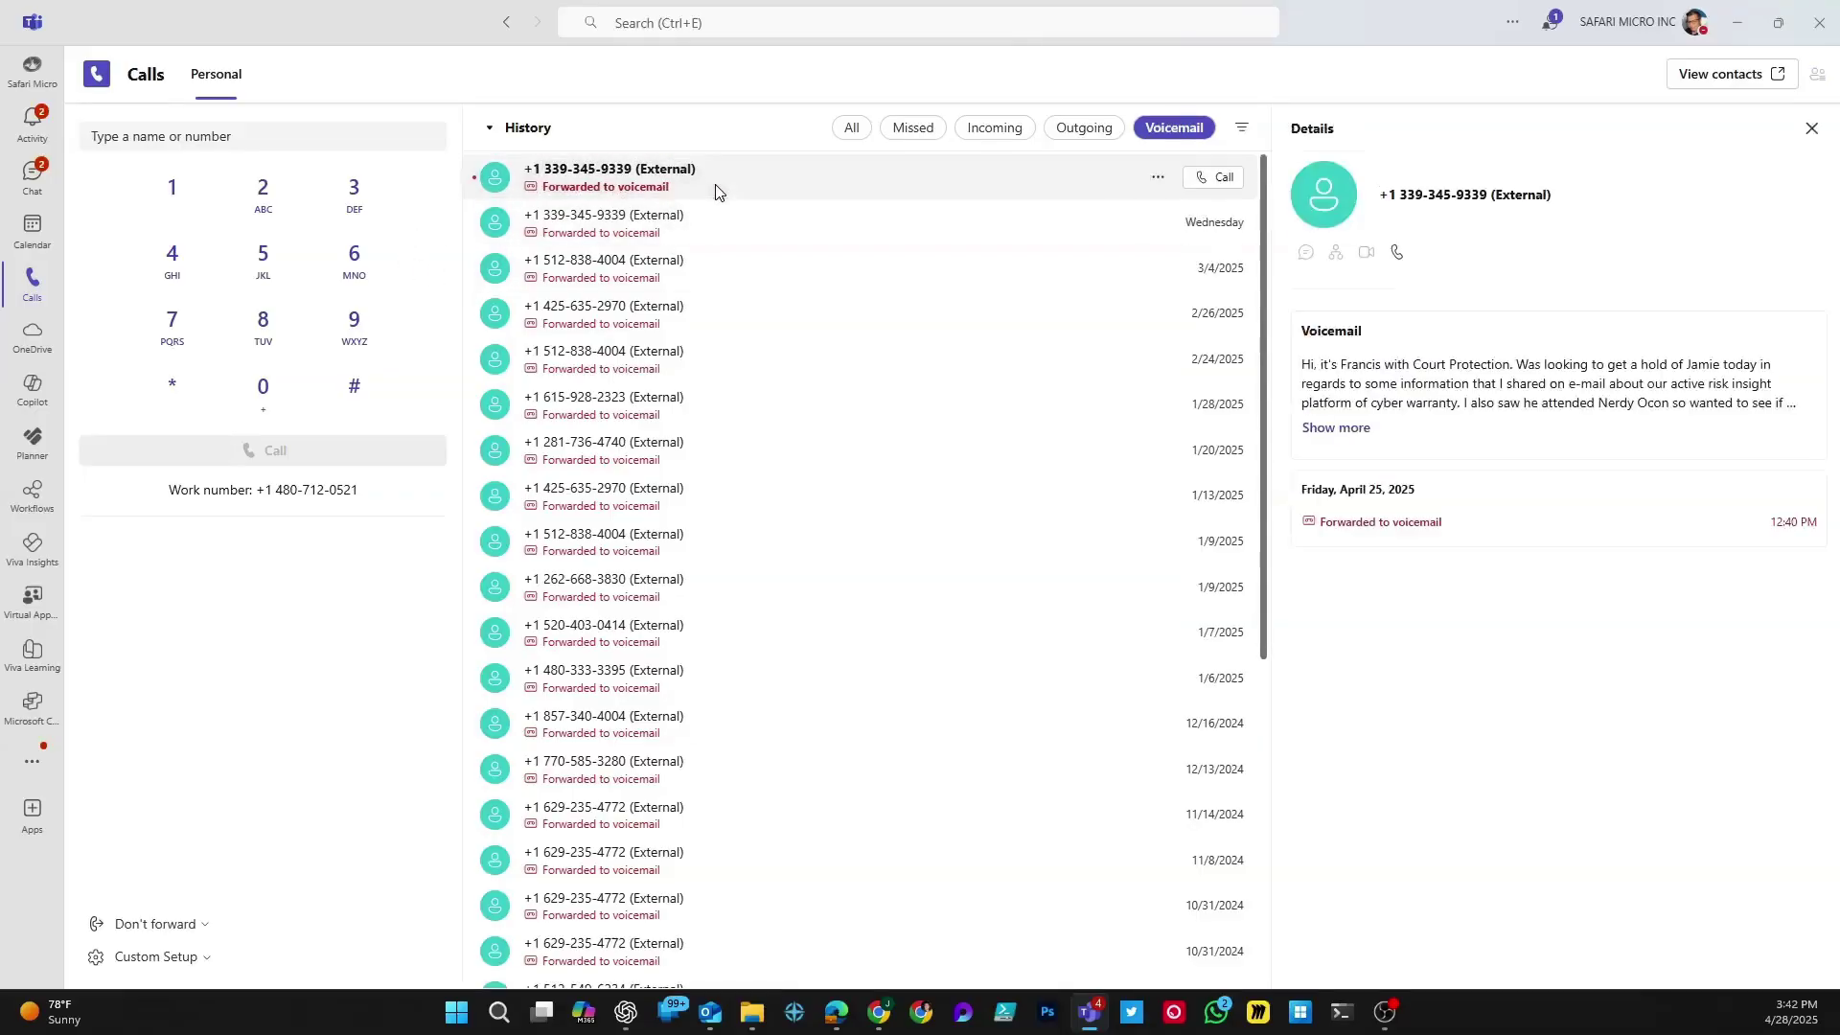
left_click(1338, 430)
left_click_drag(1795, 441, 1412, 422)
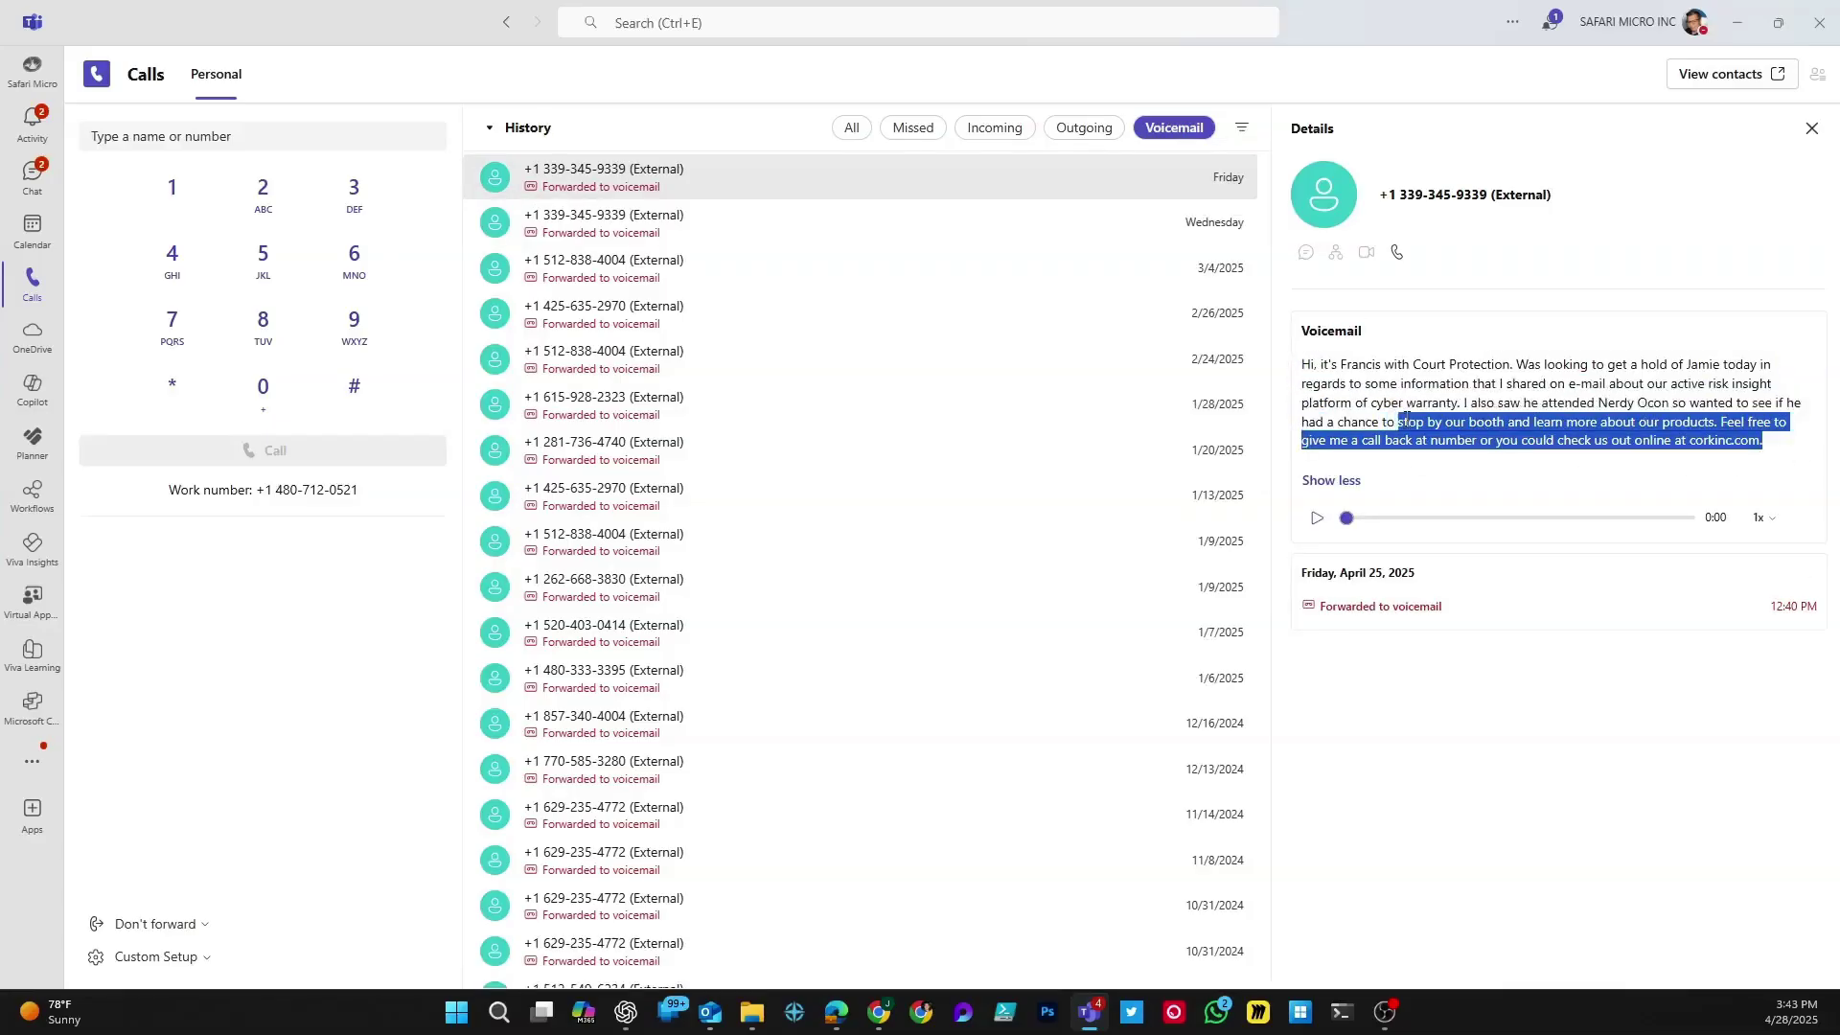
left_click(1412, 422)
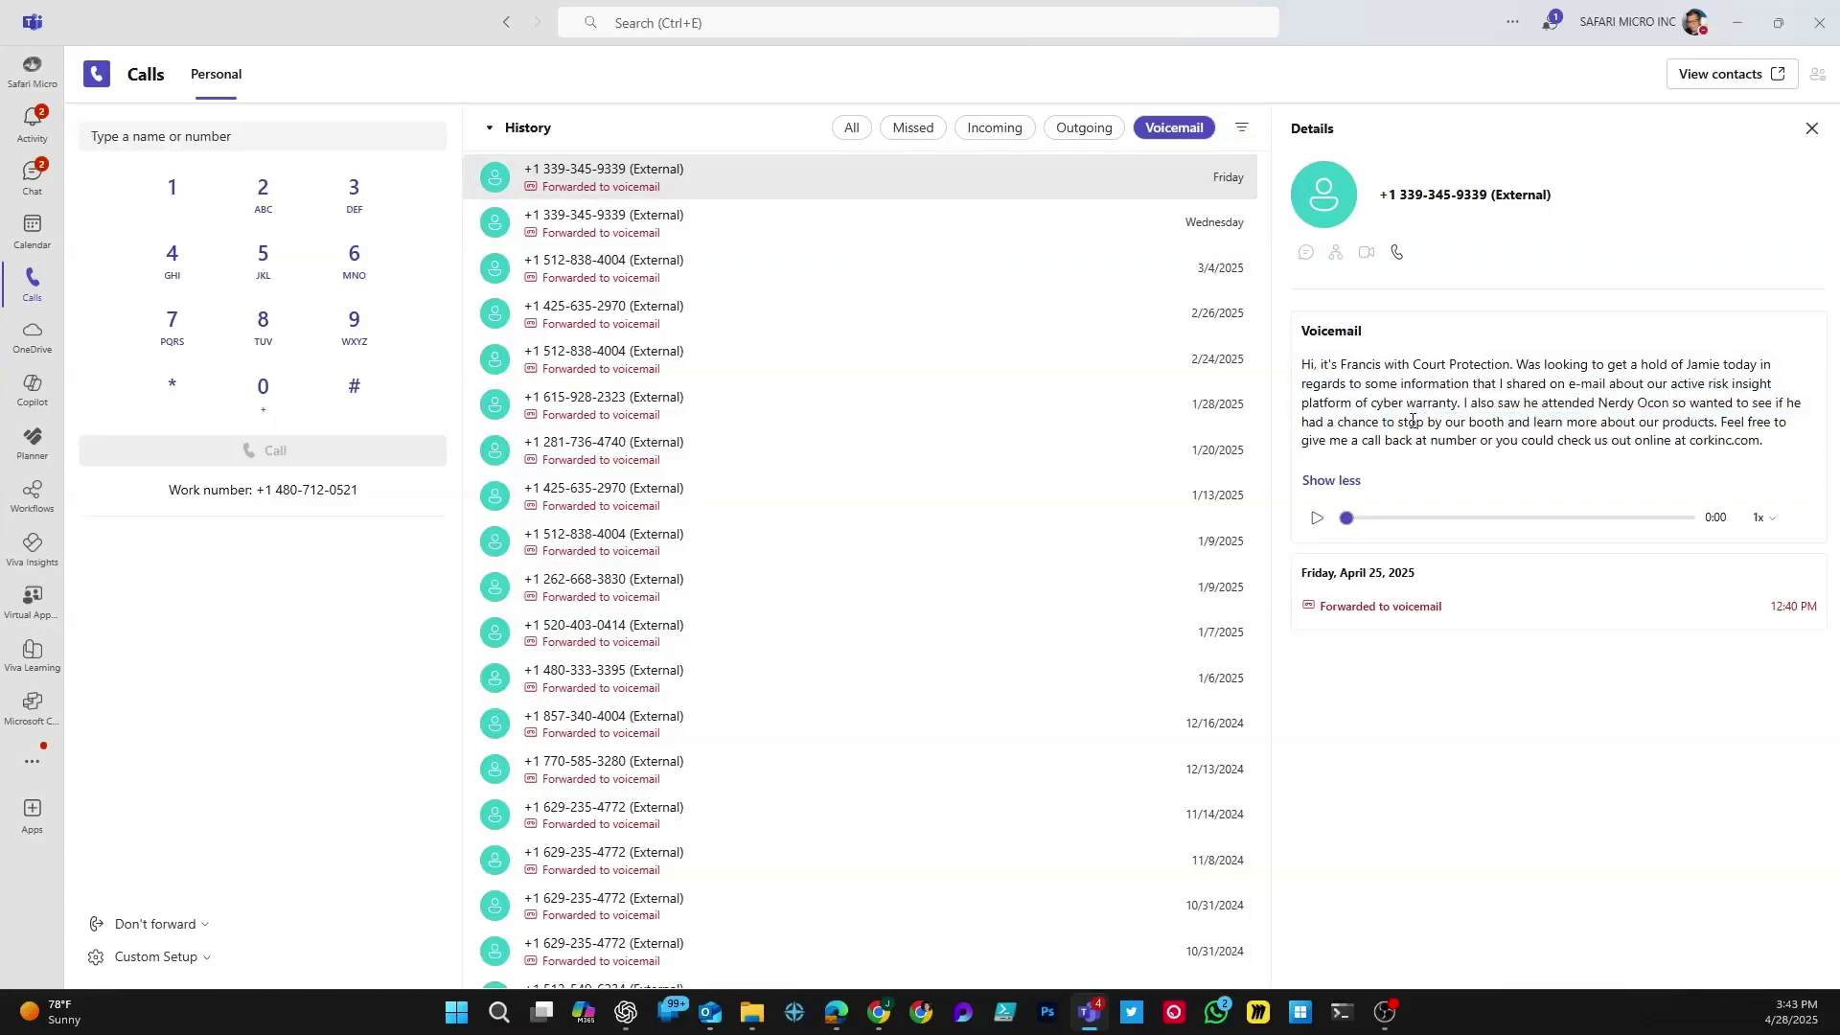
left_click(1317, 518)
left_click(1317, 519)
Step: Close the voicemail details and show all calls in the history again
right_click(750, 191)
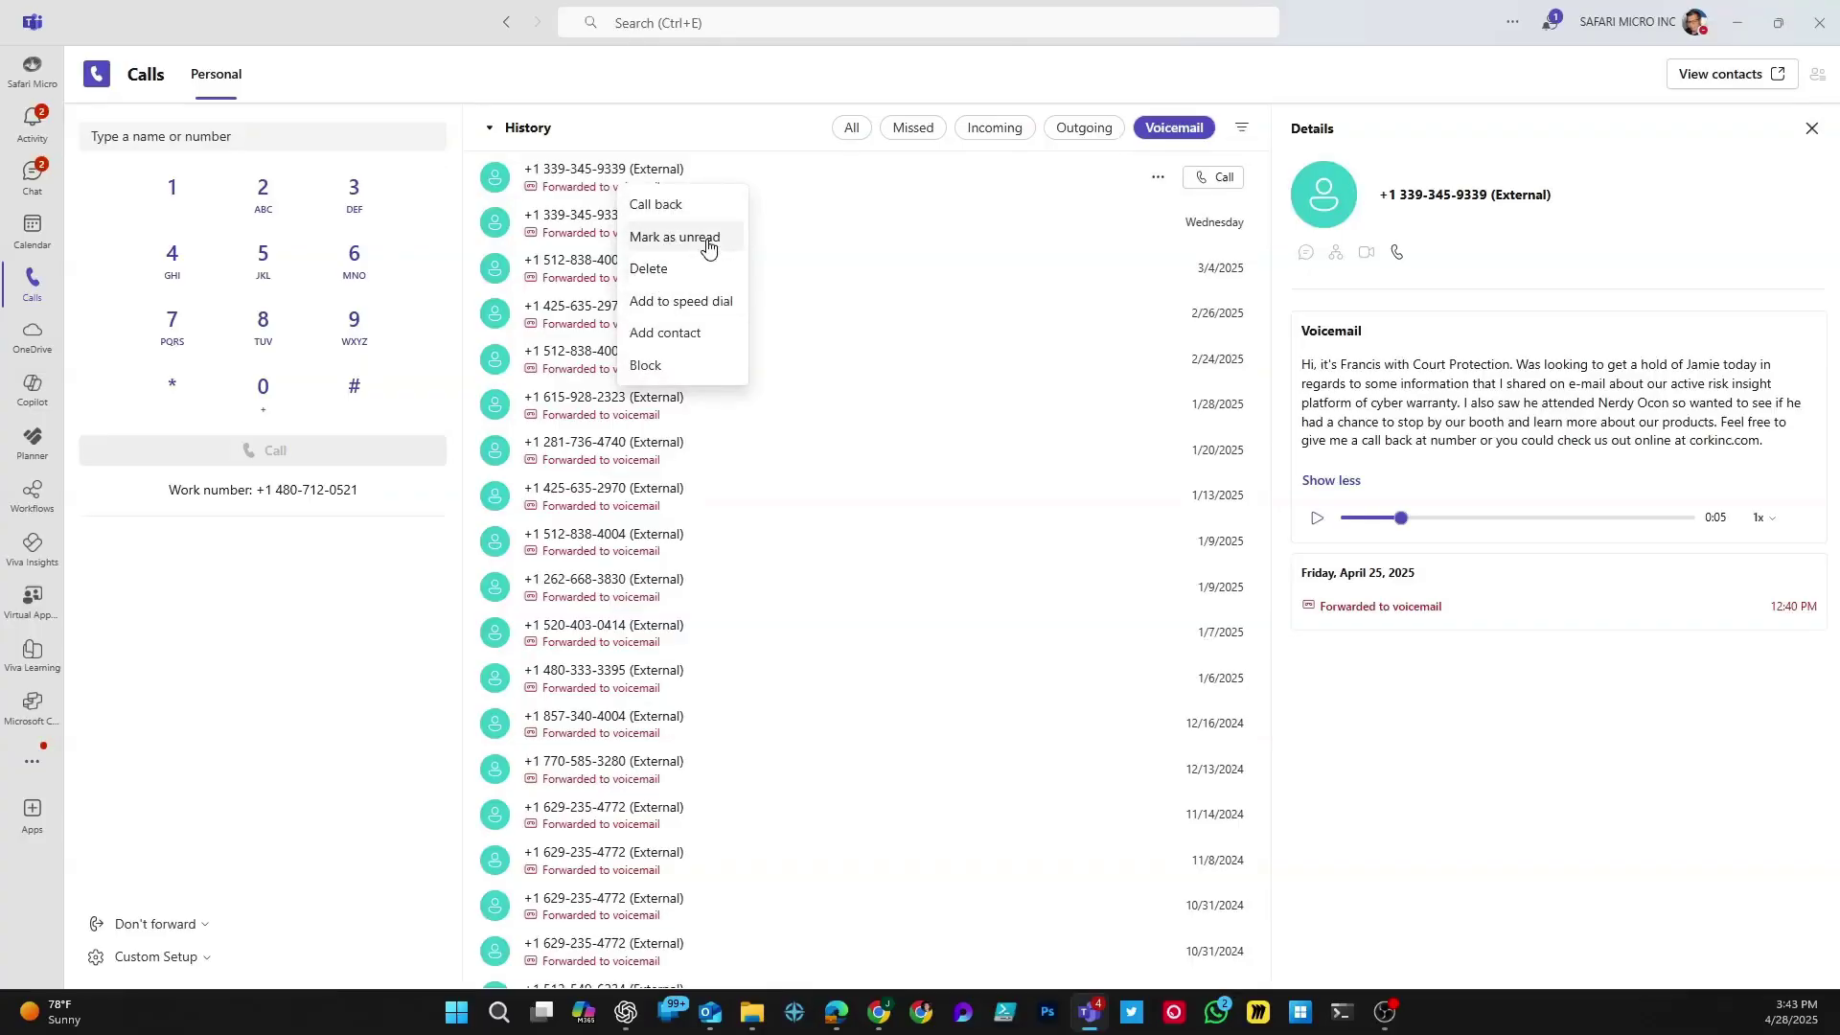
key("Escape")
left_click(1811, 128)
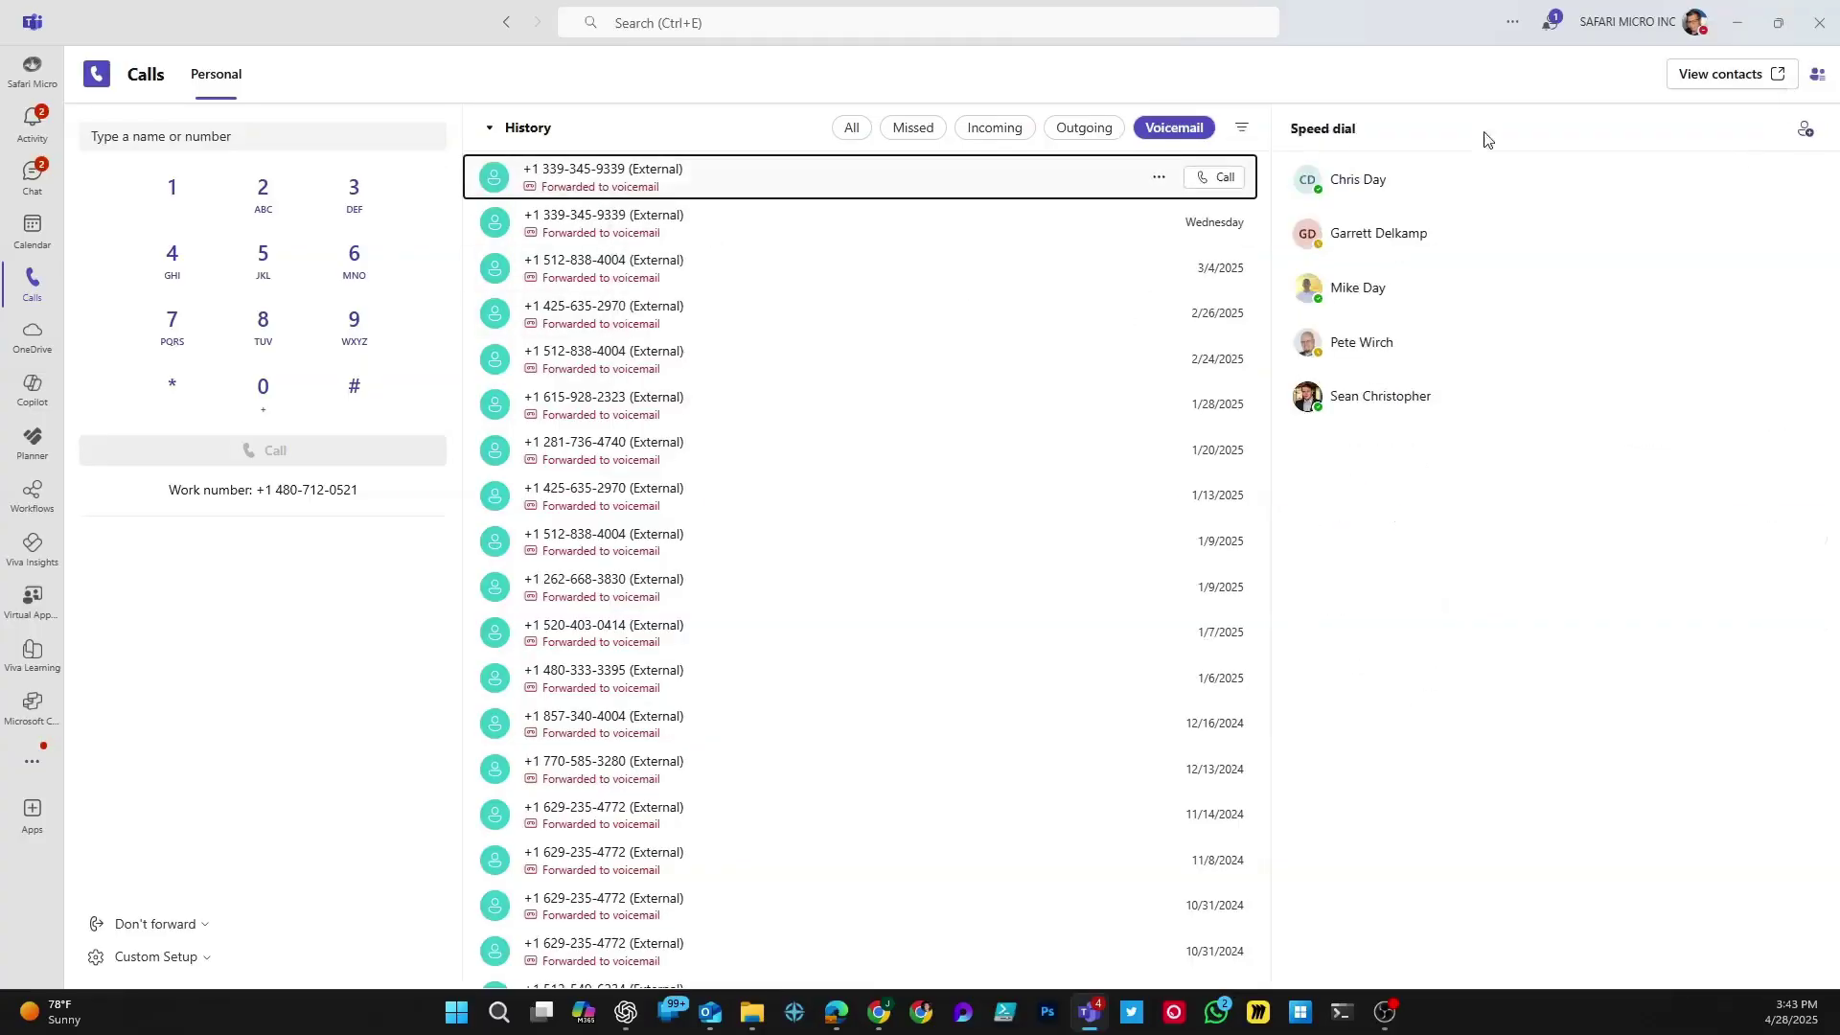
left_click(854, 129)
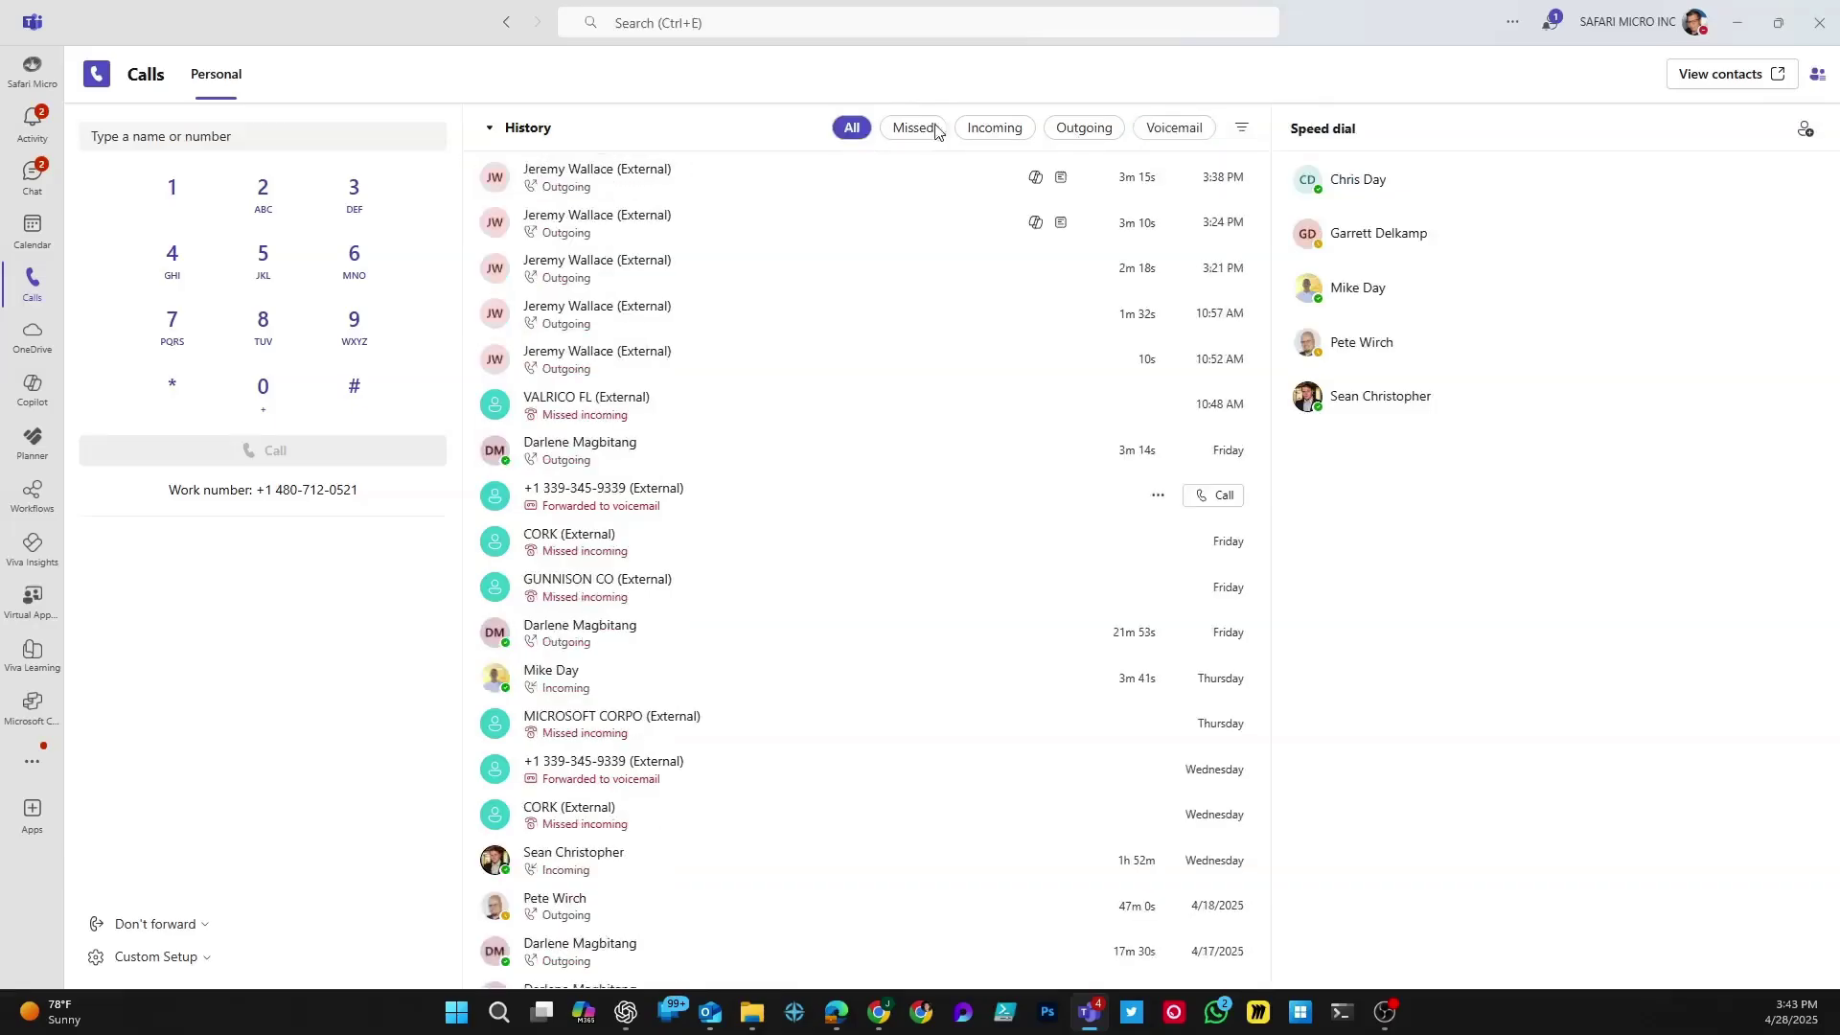
Step: Add a speed dial entry by searching the colleague's name and adding the first suggested contact
left_click(1818, 77)
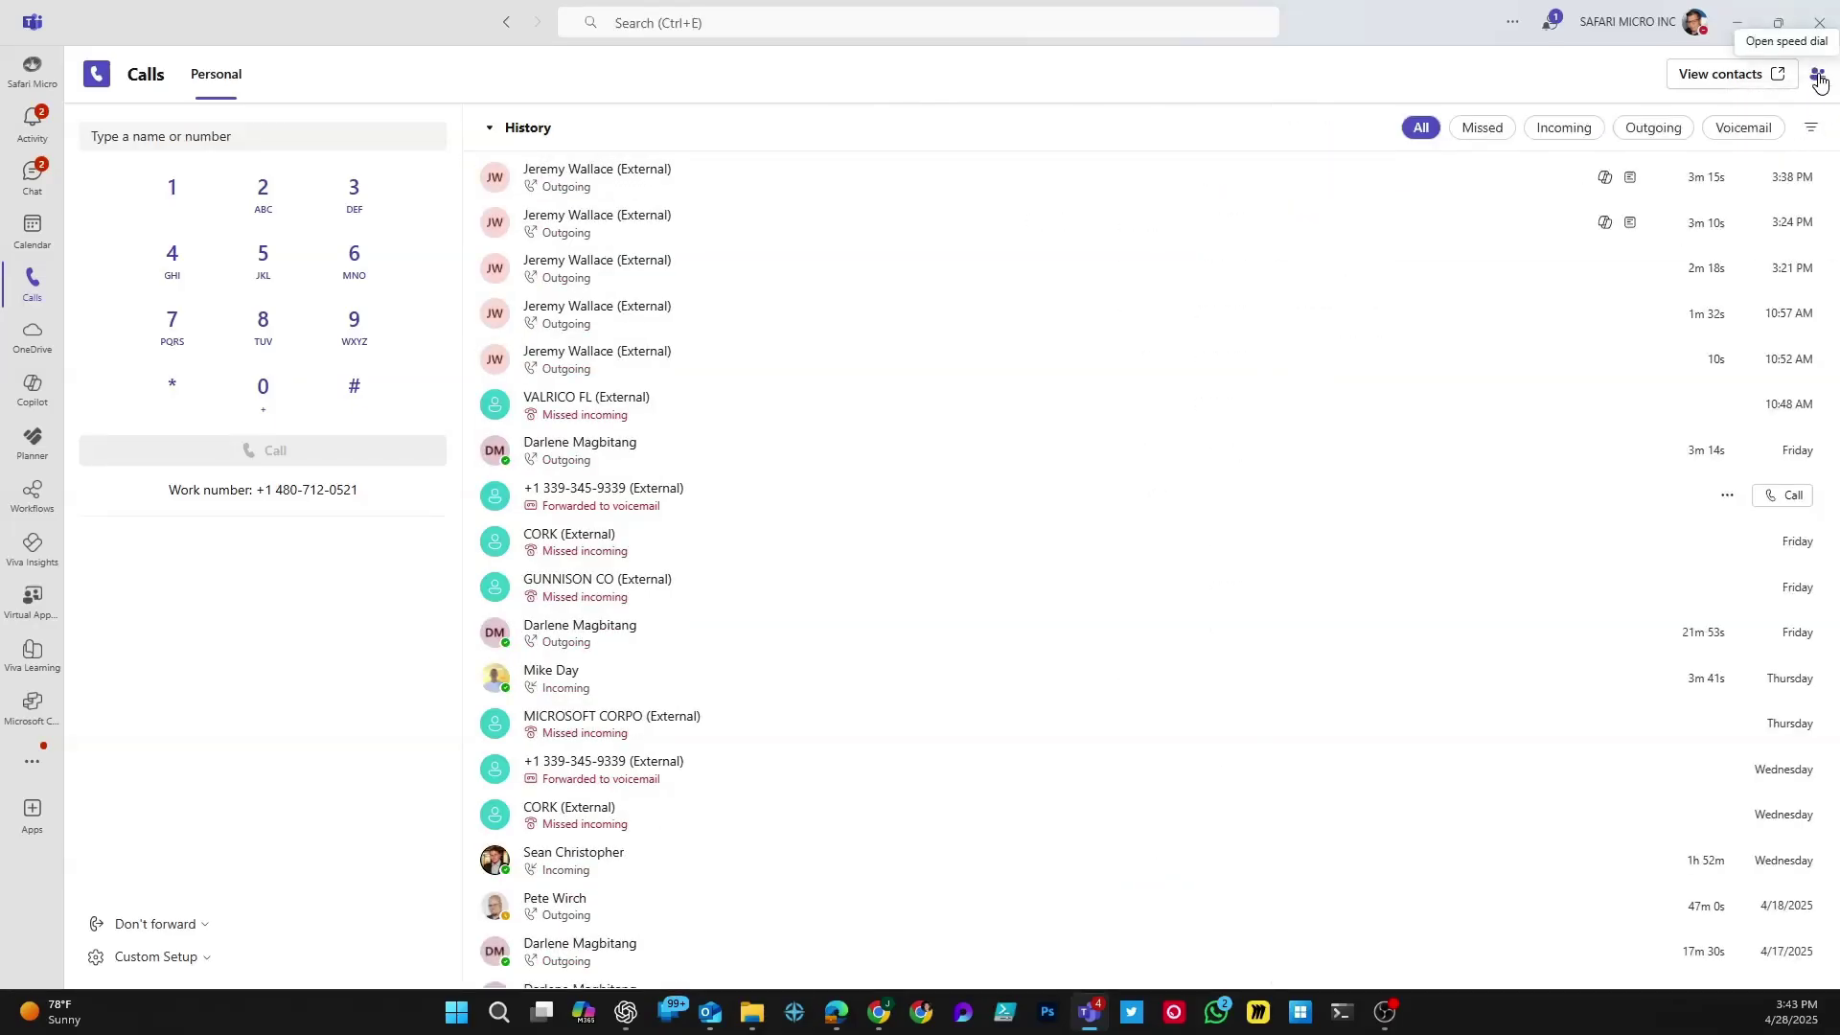
left_click(1818, 77)
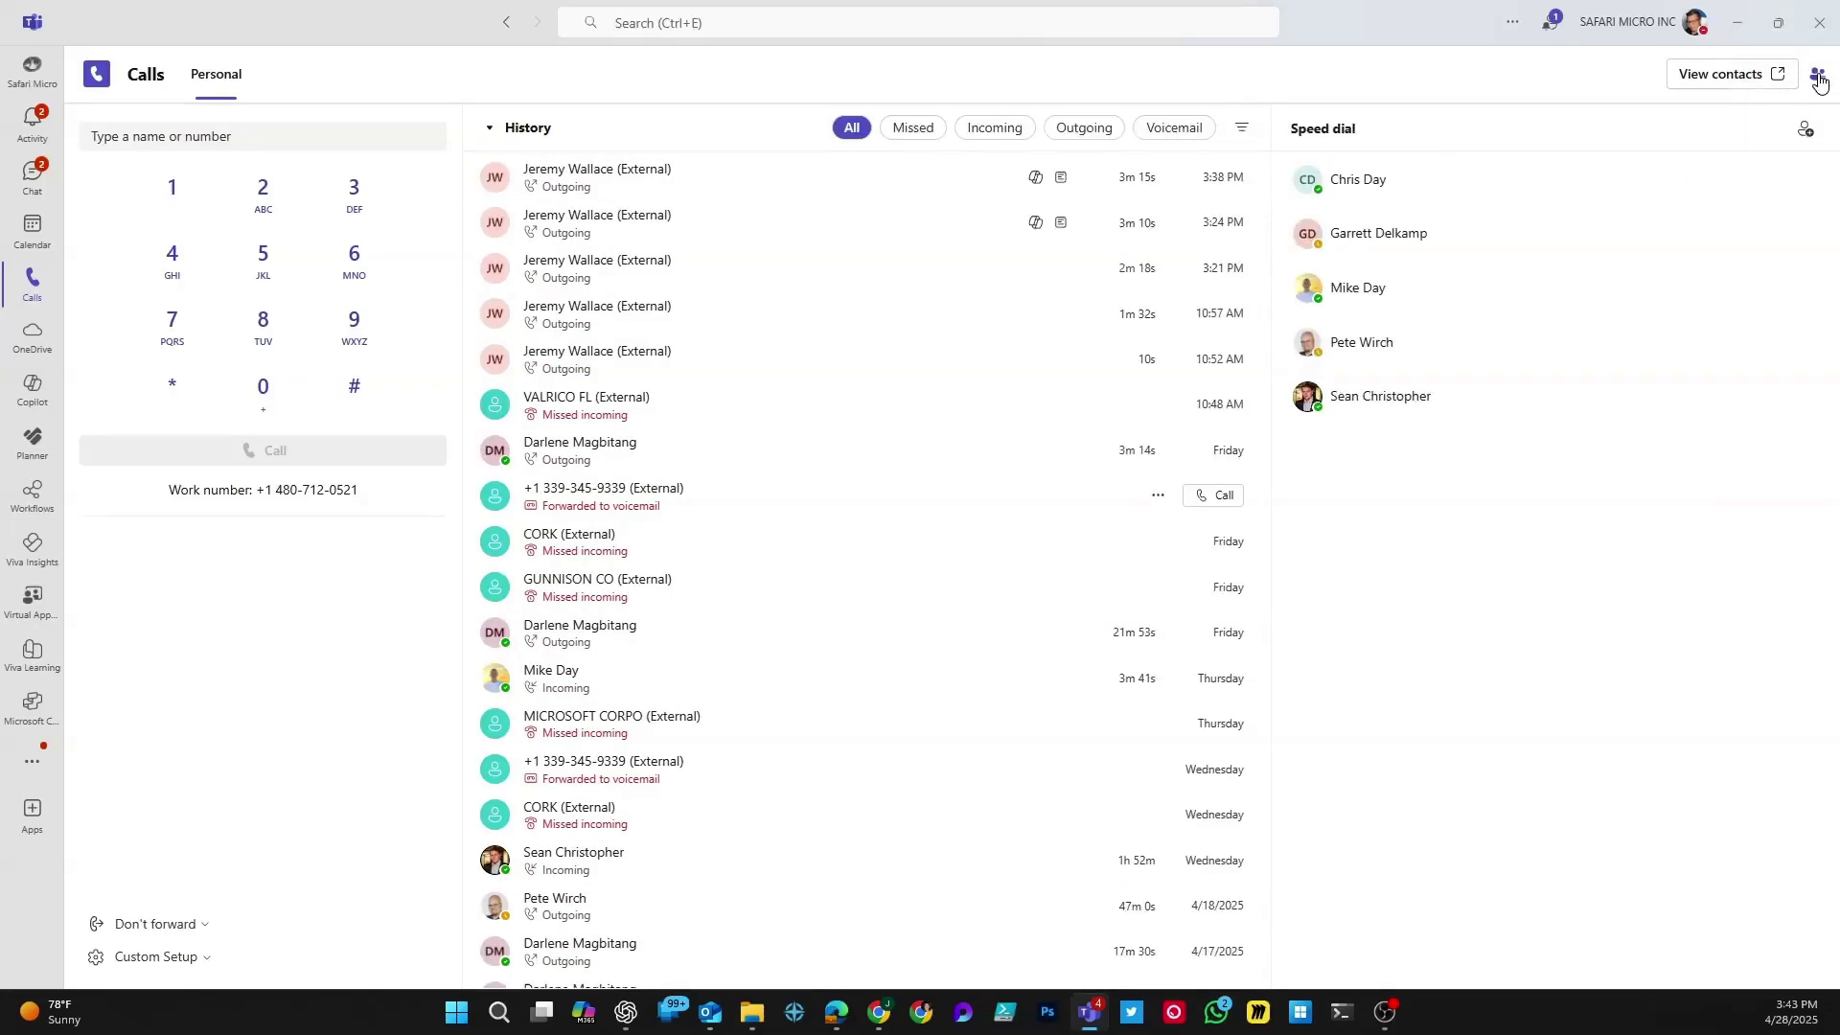
left_click(1805, 134)
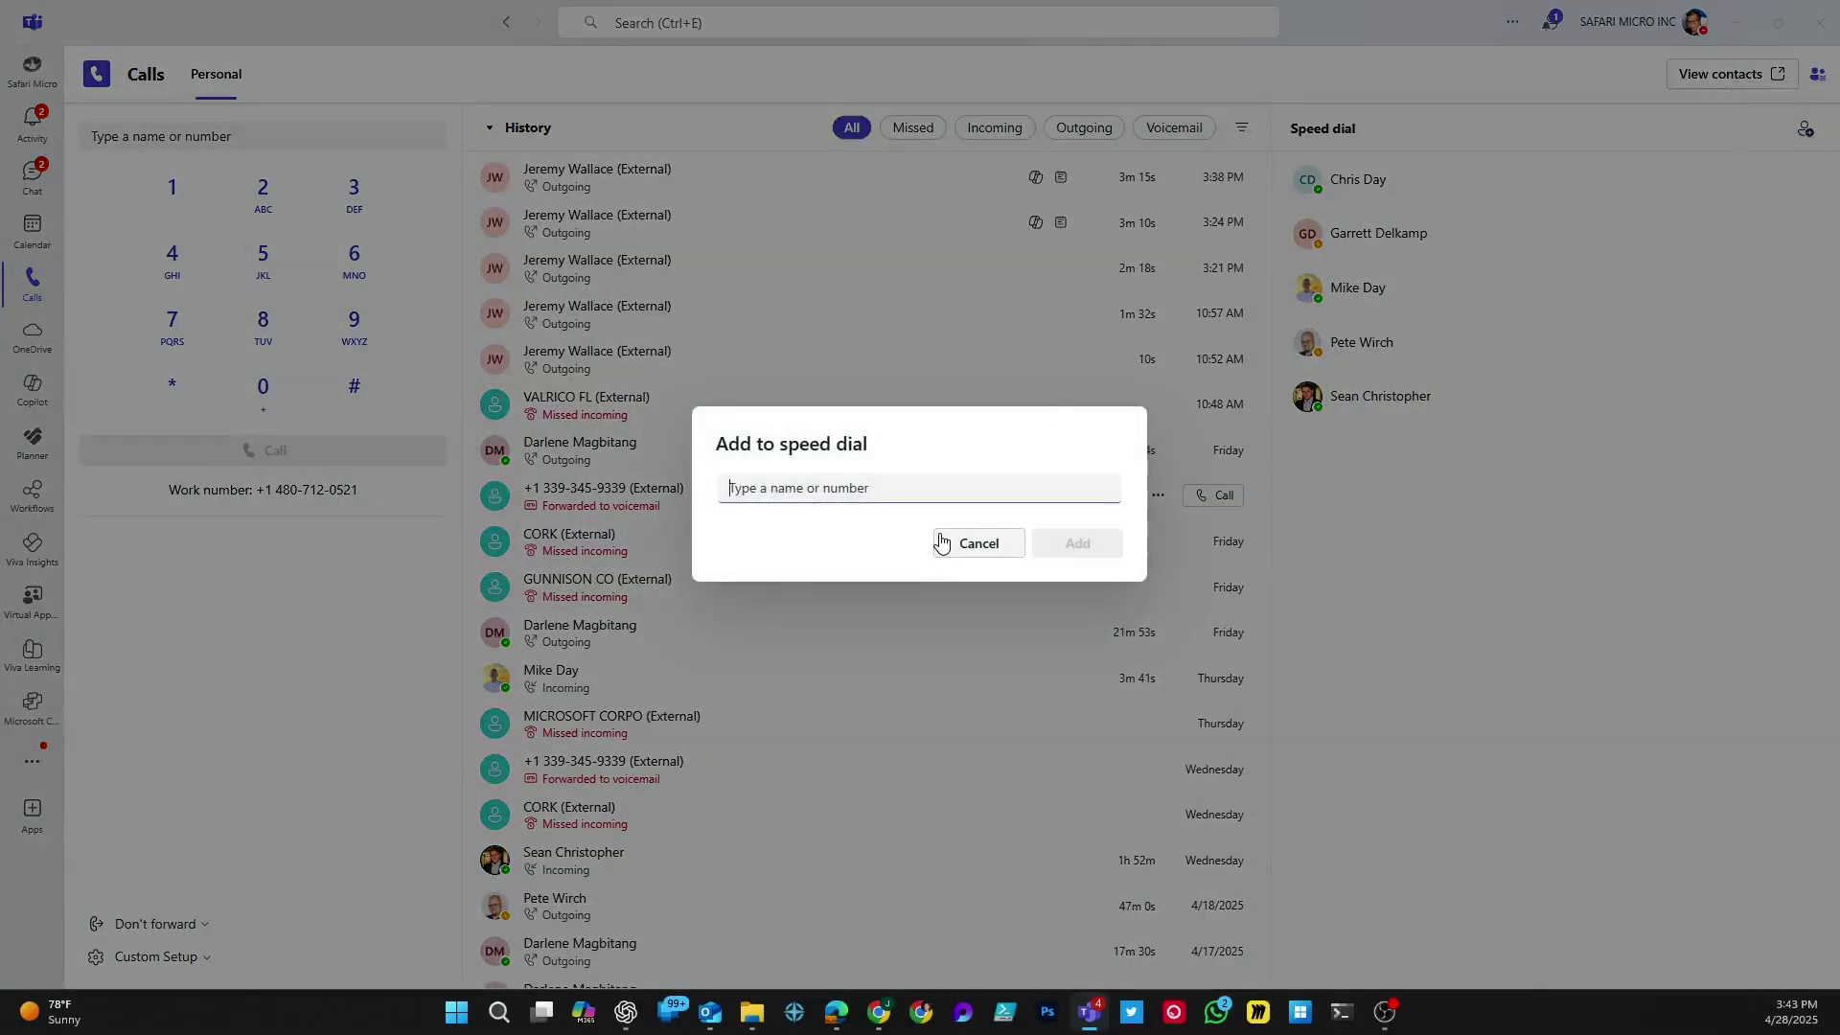
type("bryan")
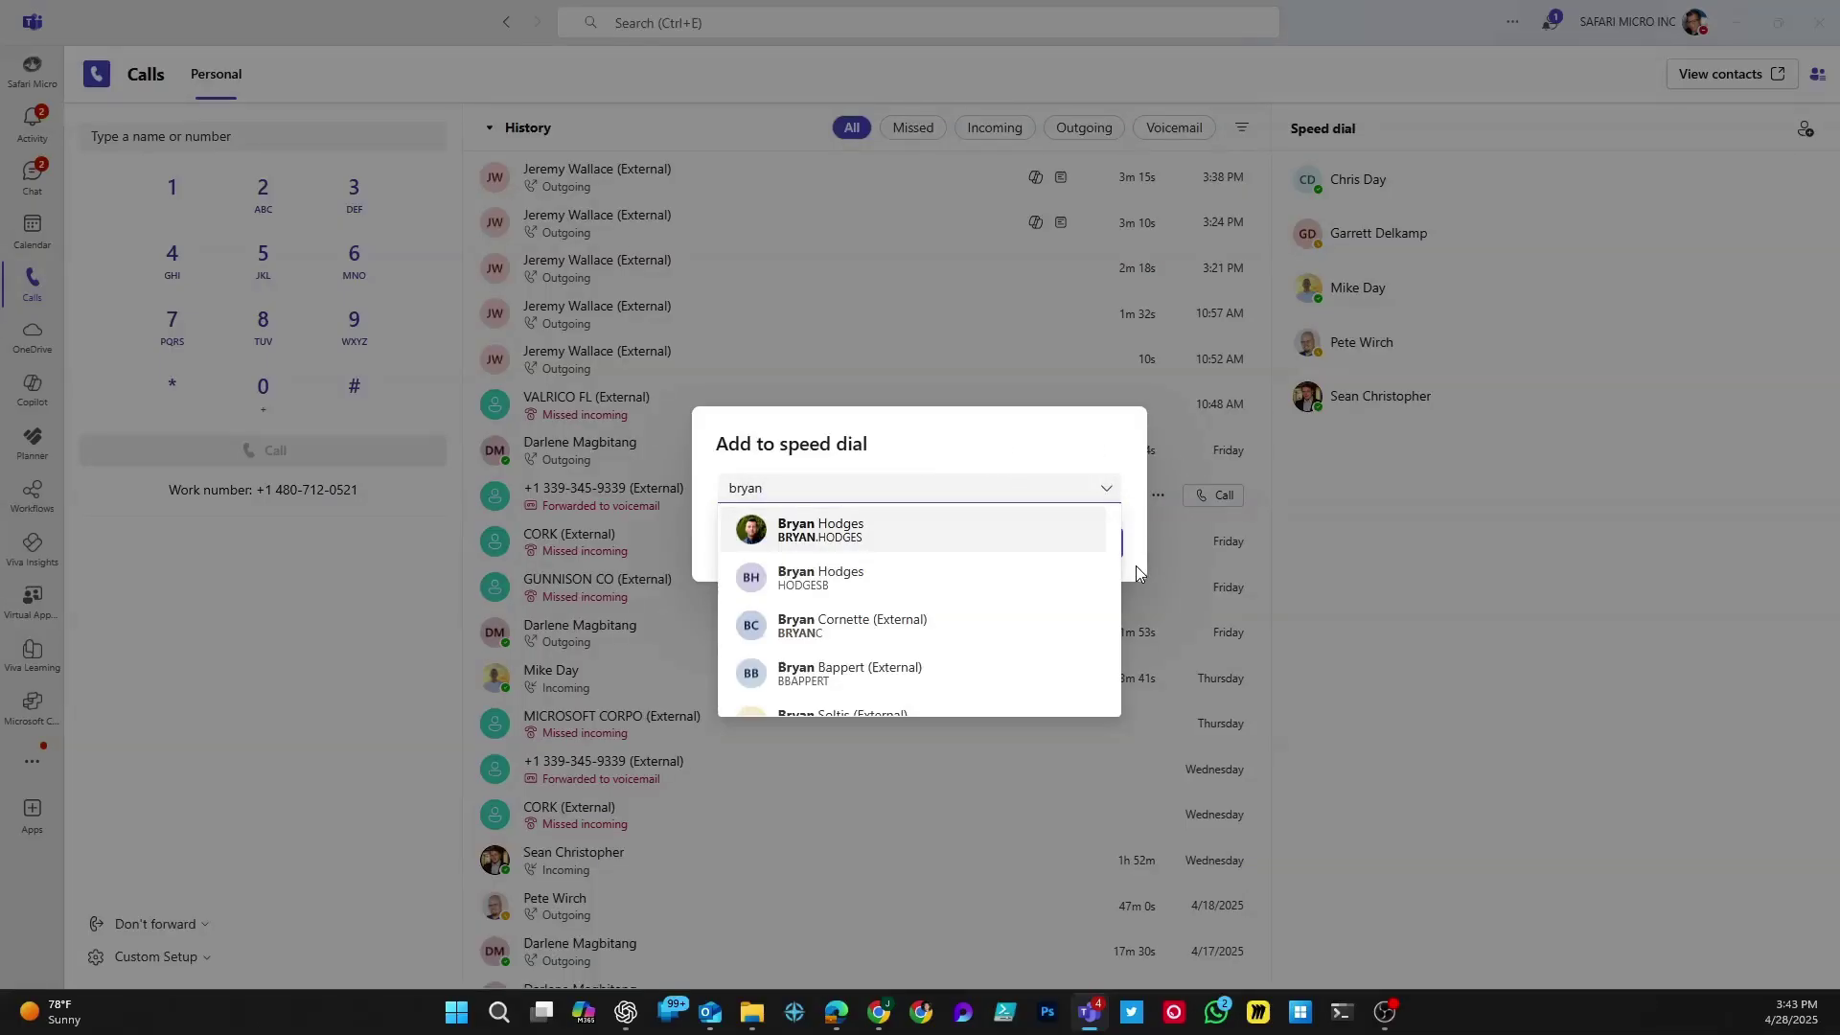
left_click(931, 525)
left_click(1079, 551)
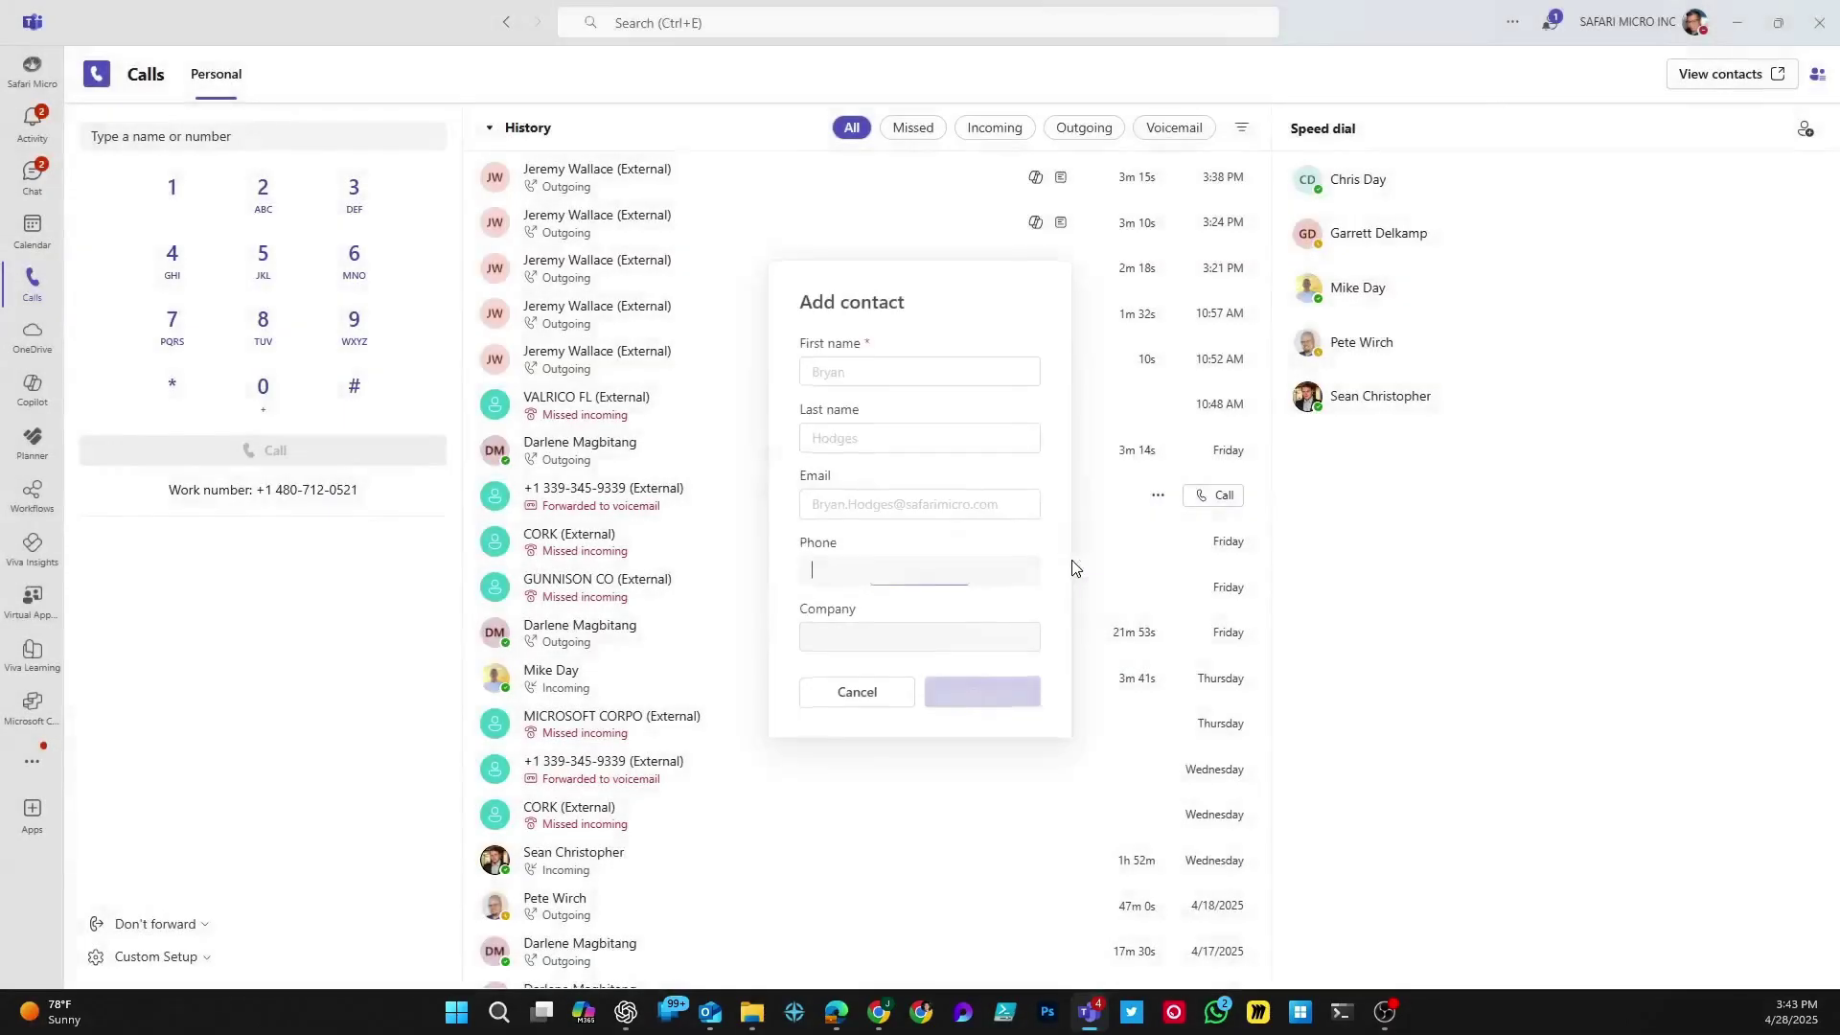